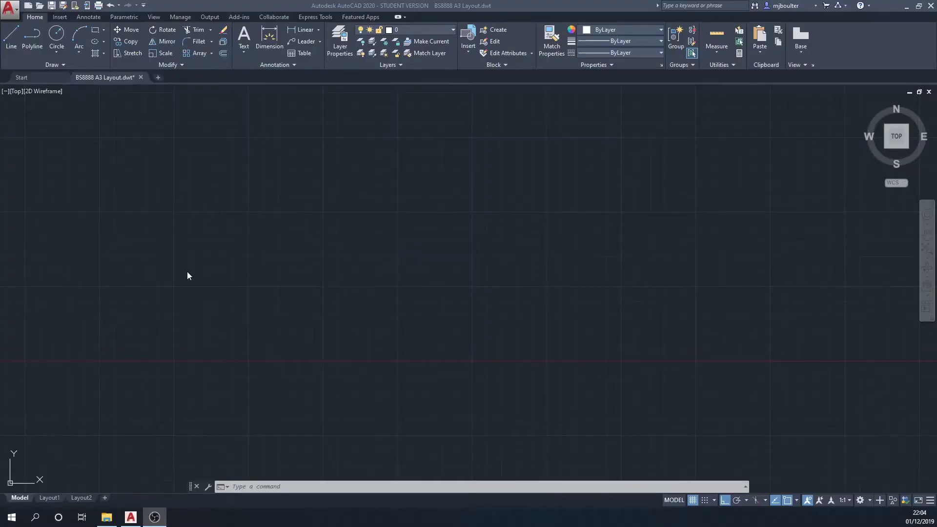
Draw two concentric circles with diameters of 41 and 45.5.
left_click(63, 51)
left_click(66, 91)
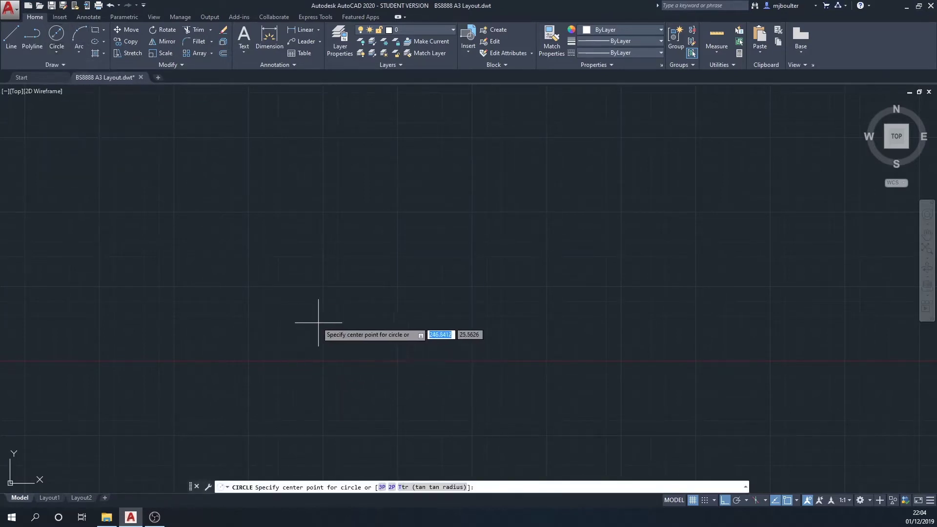
left_click(303, 285)
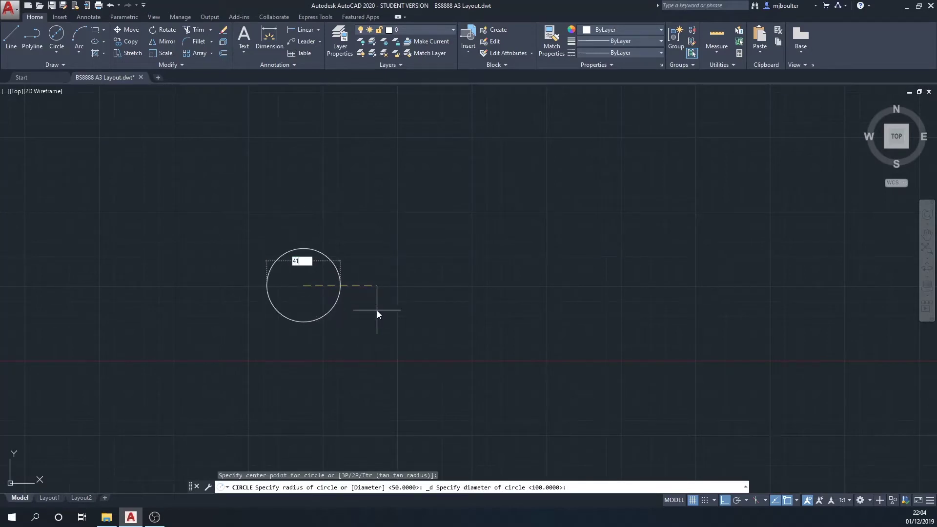
key("Return")
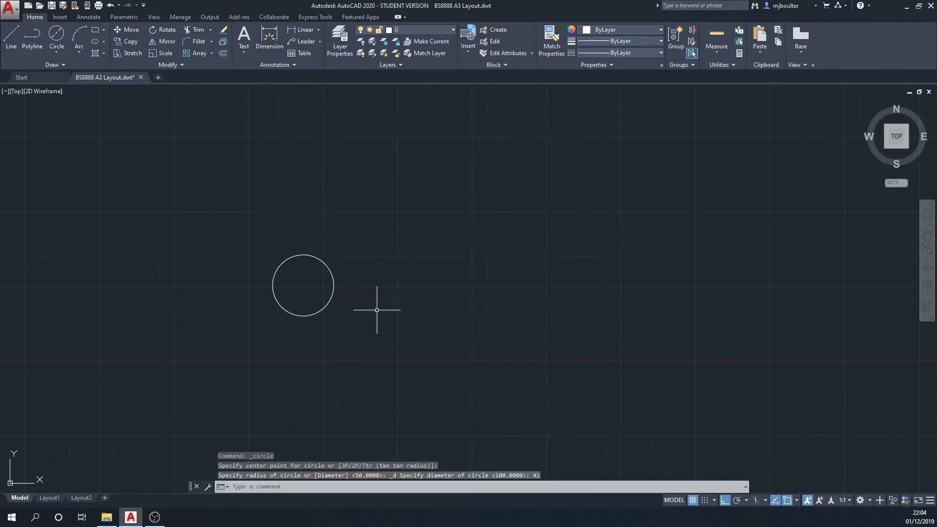
left_click(57, 35)
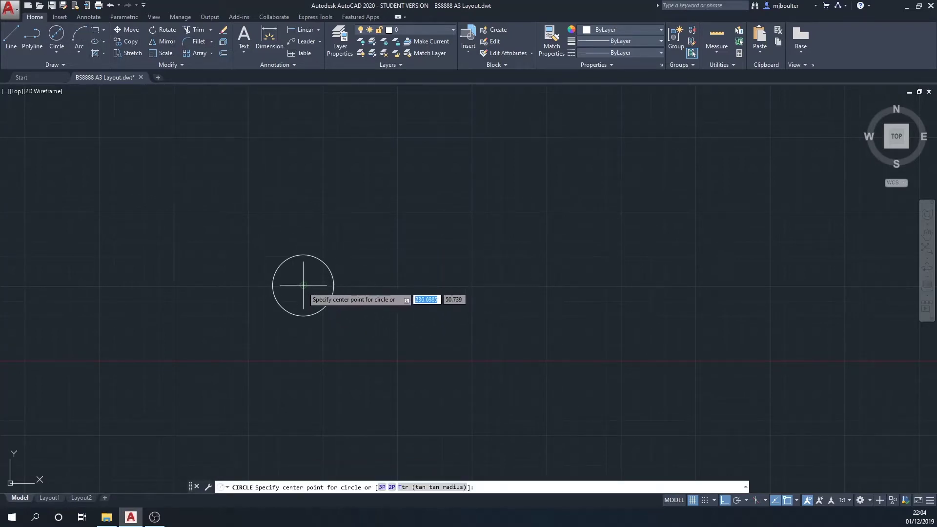
left_click(303, 285)
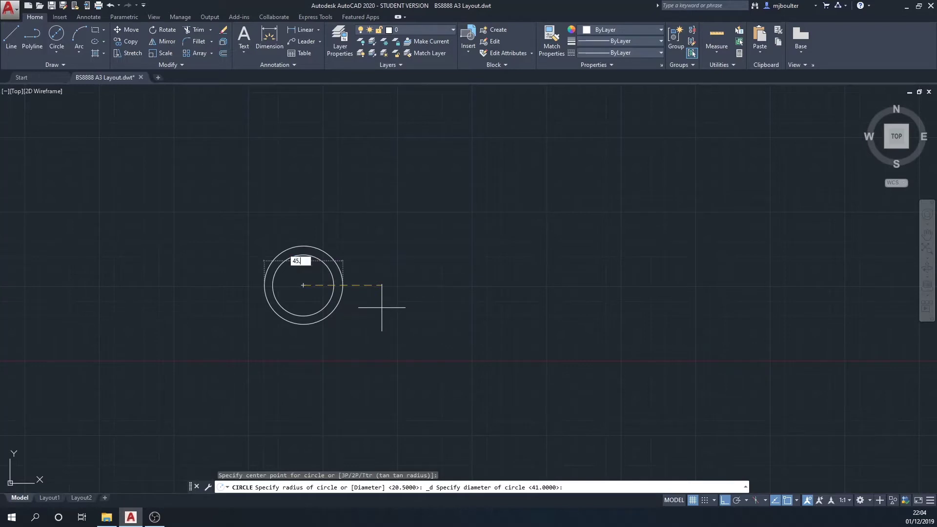
key("Return")
Add a third circle of diameter 50 on the same centre as the first two.
scroll(280, 317, "up", 4)
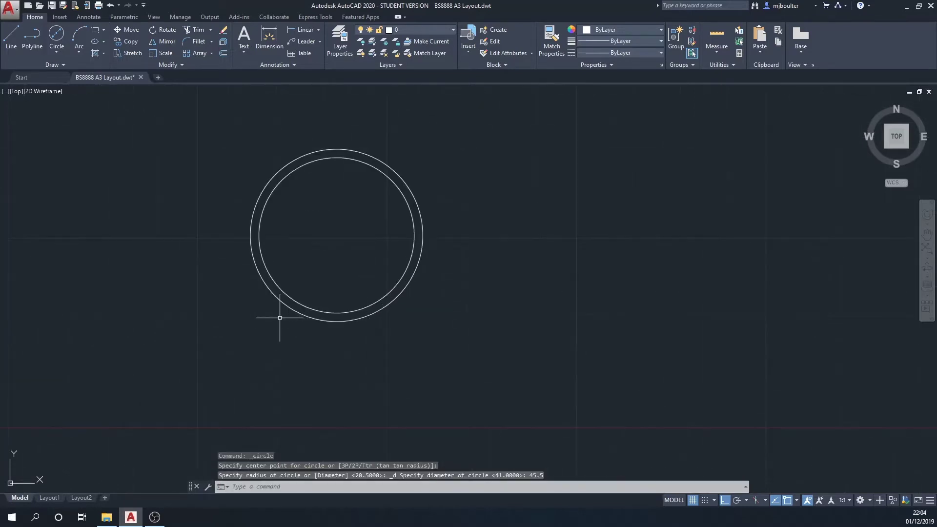
middle_click_drag(353, 228, 322, 252)
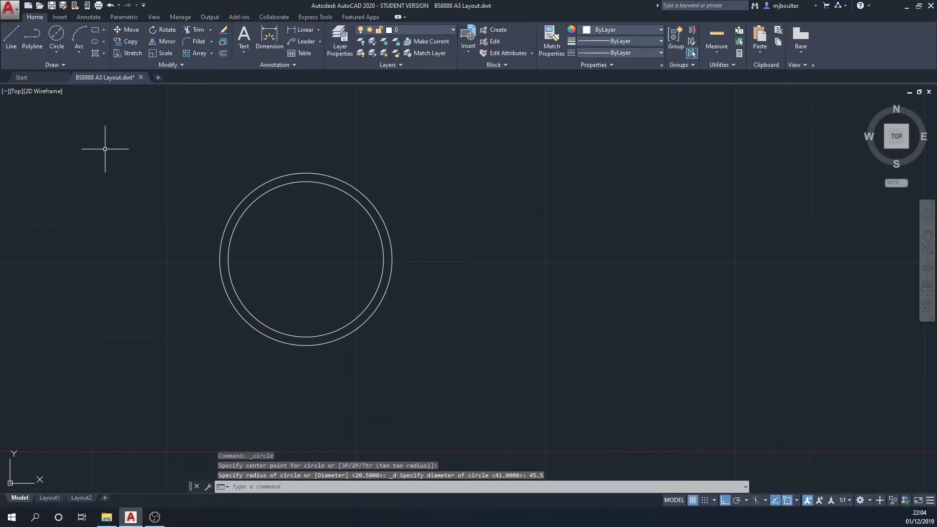
left_click(56, 34)
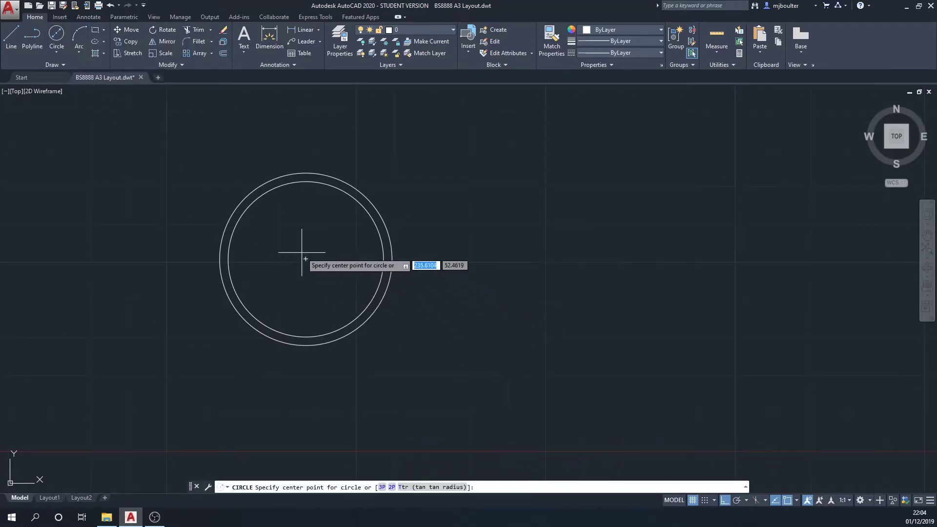
left_click(306, 258)
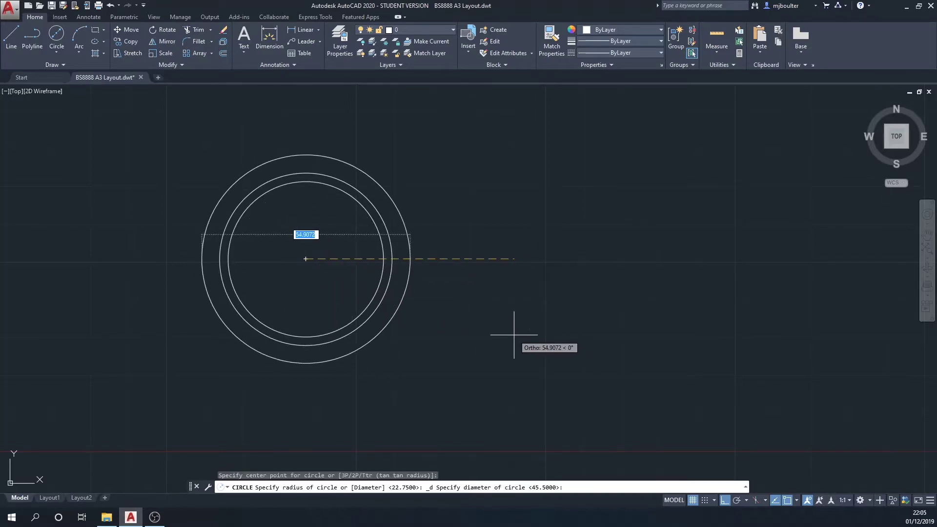
key("Return")
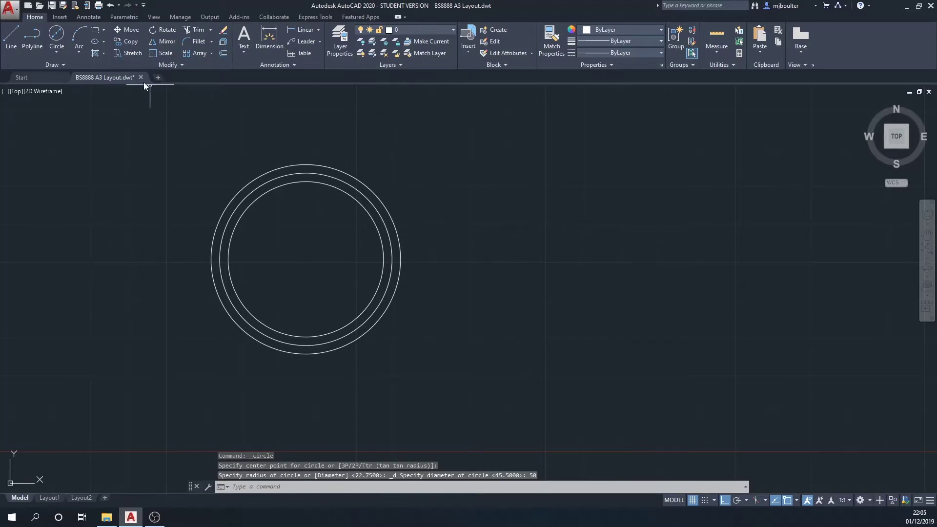
Draw a vertical line about 11.6 long downward from the top quadrant of the outer circle.
left_click(12, 46)
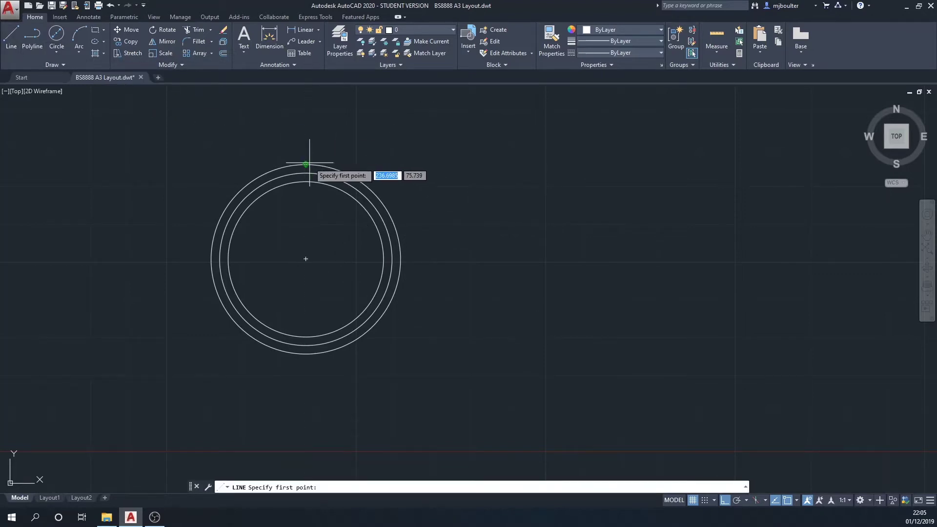
left_click(306, 164)
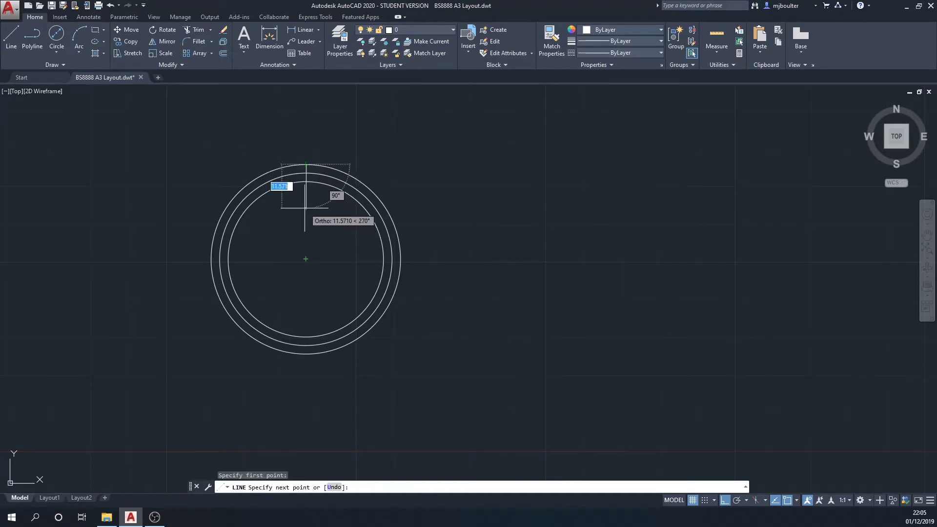
left_click(307, 208)
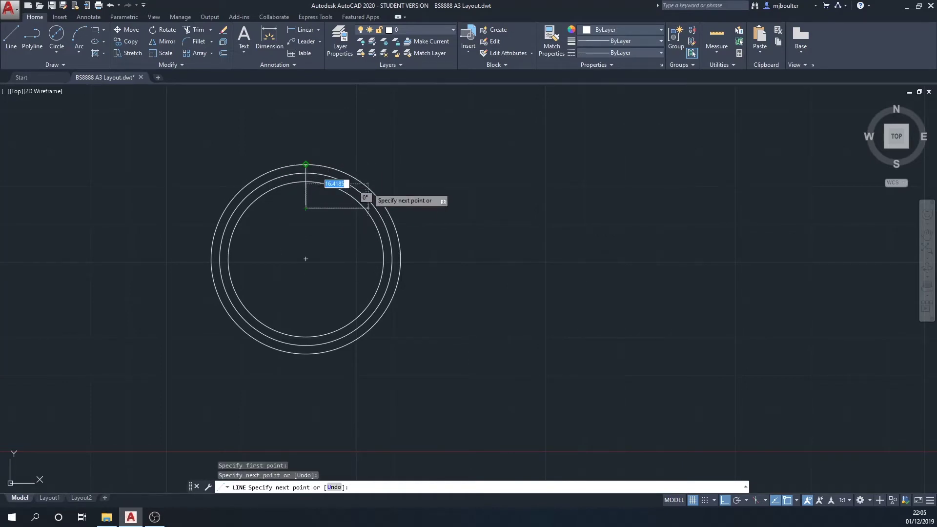
key("Escape")
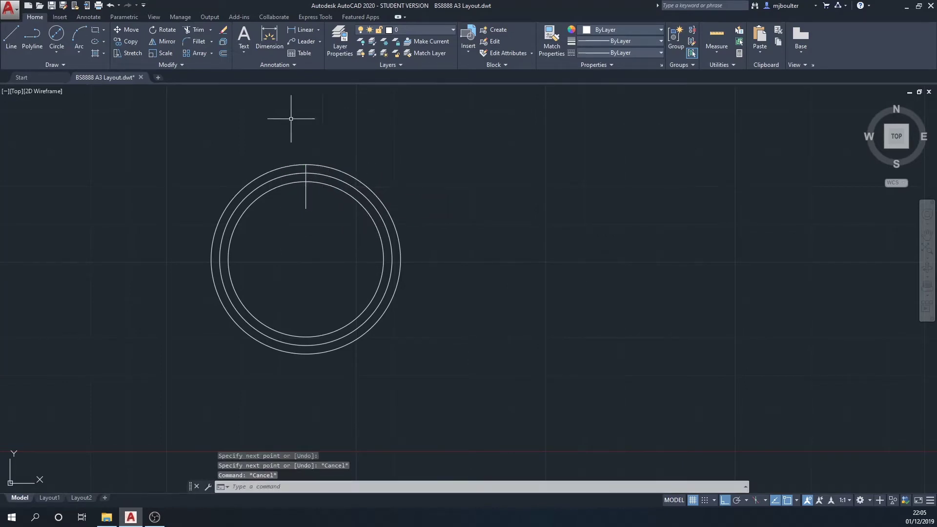
Offset the vertical line by 0.85 to its right.
left_click(222, 53)
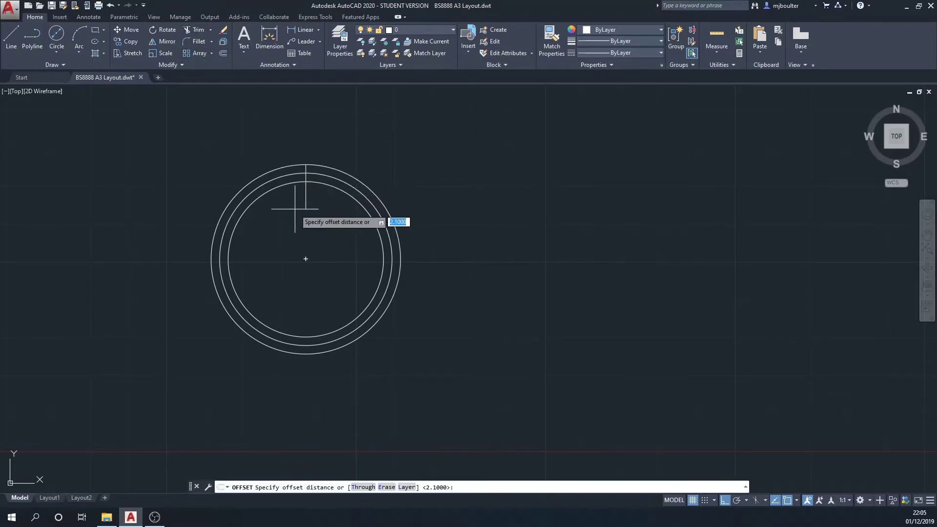
scroll(317, 169, "down", 2)
scroll(326, 167, "up", 2)
scroll(327, 168, "up", 3)
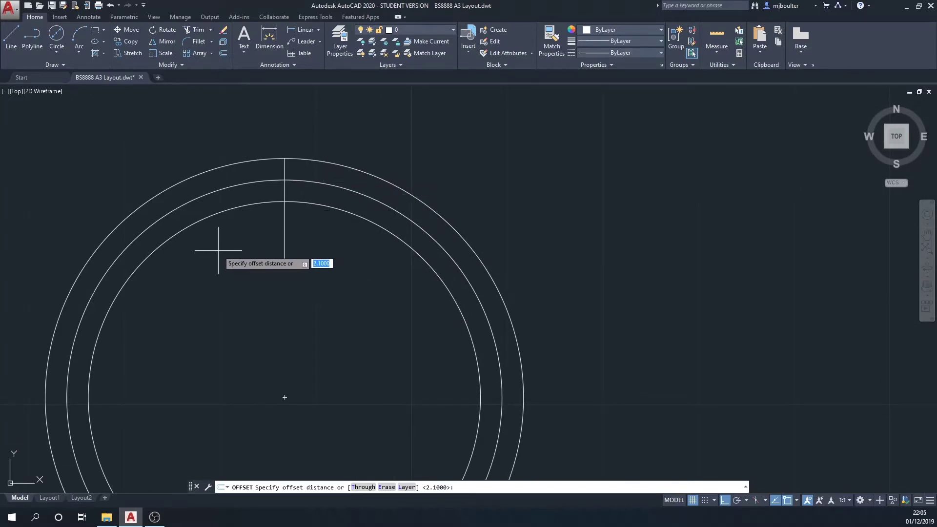
type("85")
key("Return")
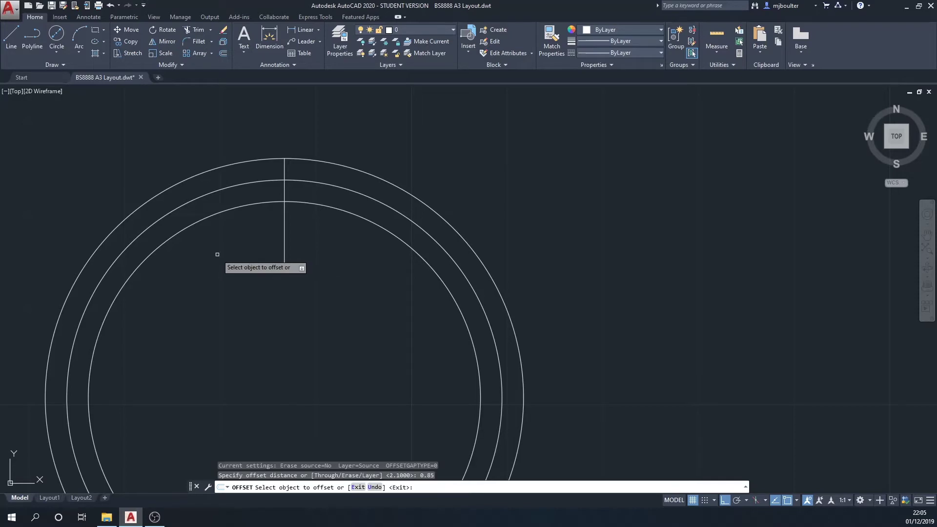
left_click(283, 232)
left_click(293, 239)
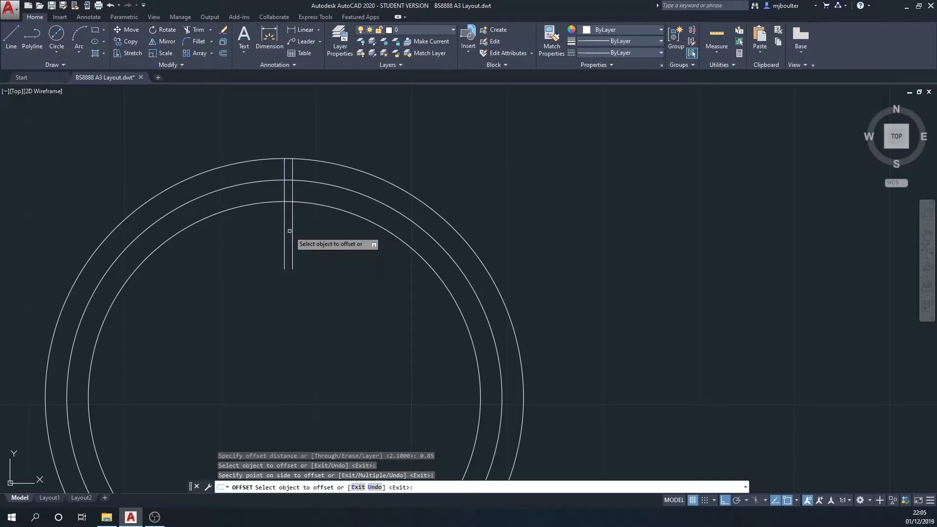
key("Escape")
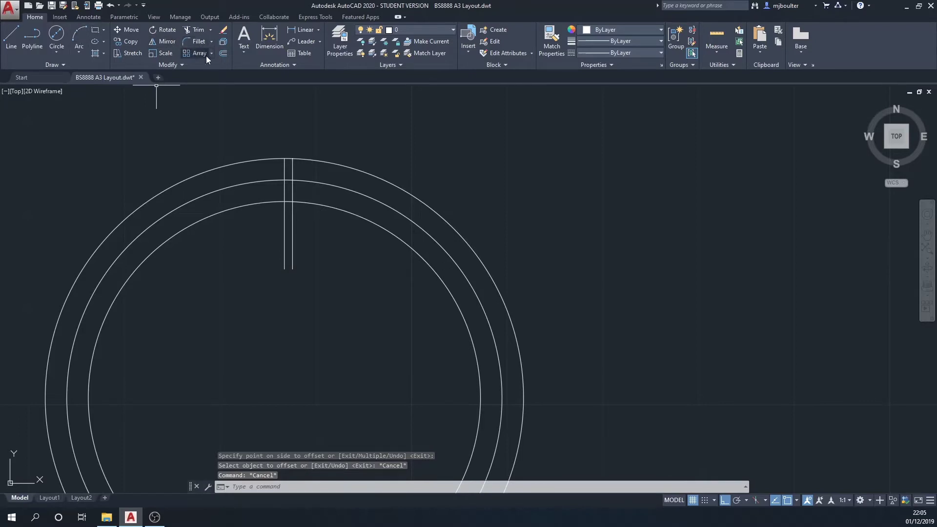
Offset the original vertical line by 1.7 to its right.
left_click(223, 54)
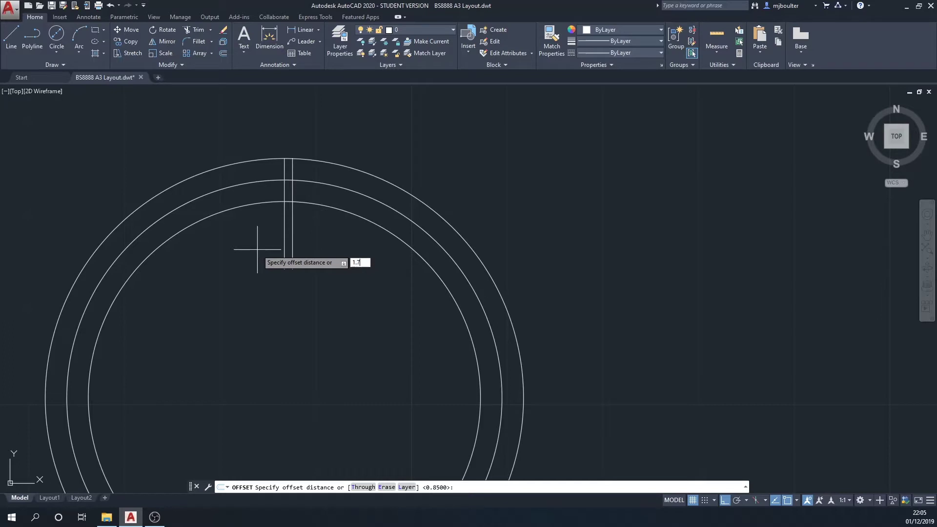
key("Return")
left_click(285, 226)
left_click(309, 225)
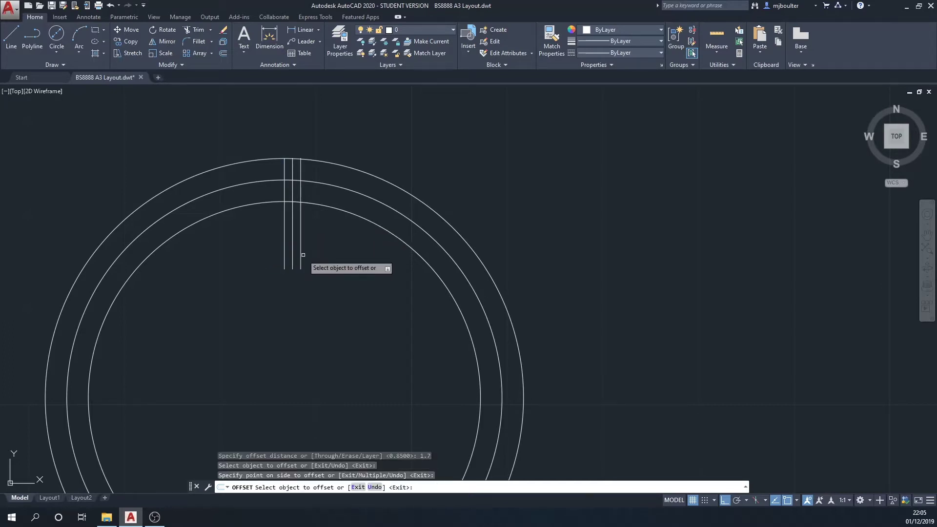
key("Escape")
key("Escape")
Offset the original vertical line by 2.1 to its right.
left_click(223, 54)
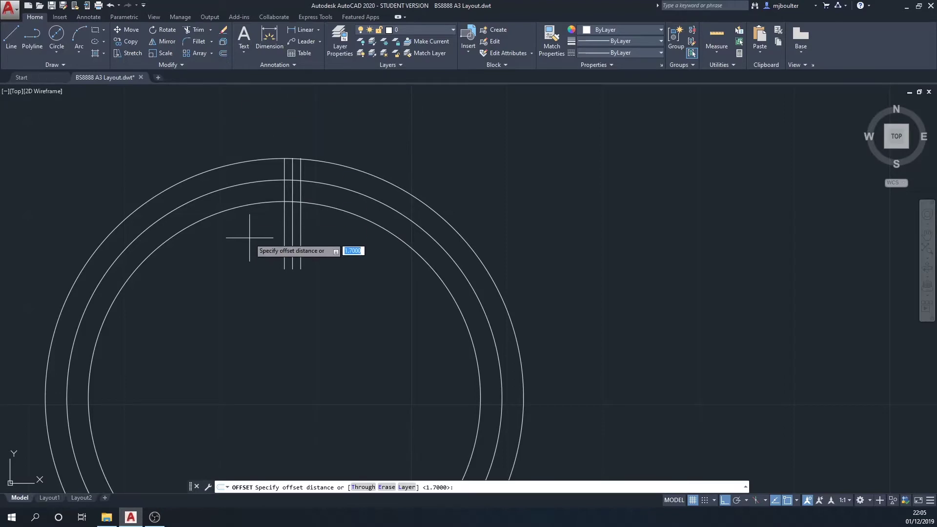
type("2.1")
key("Return")
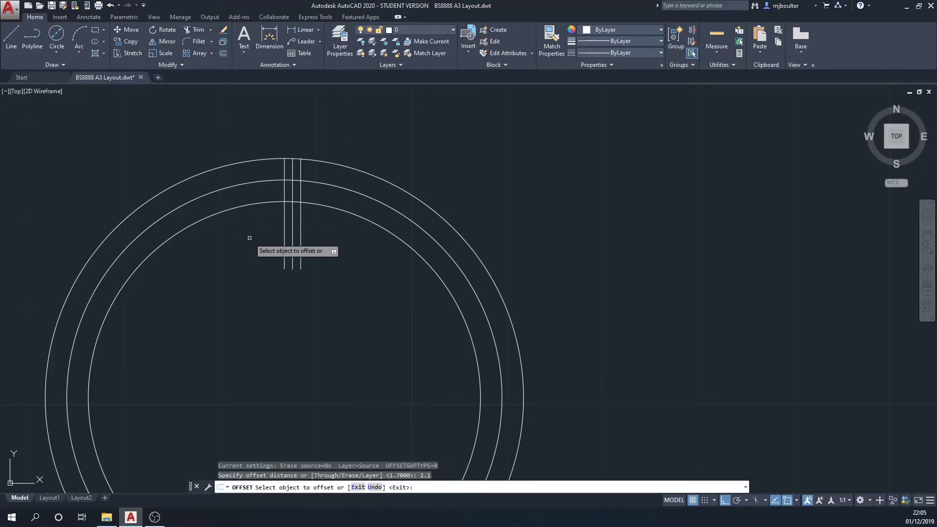
left_click(292, 231)
left_click(311, 228)
key("Escape")
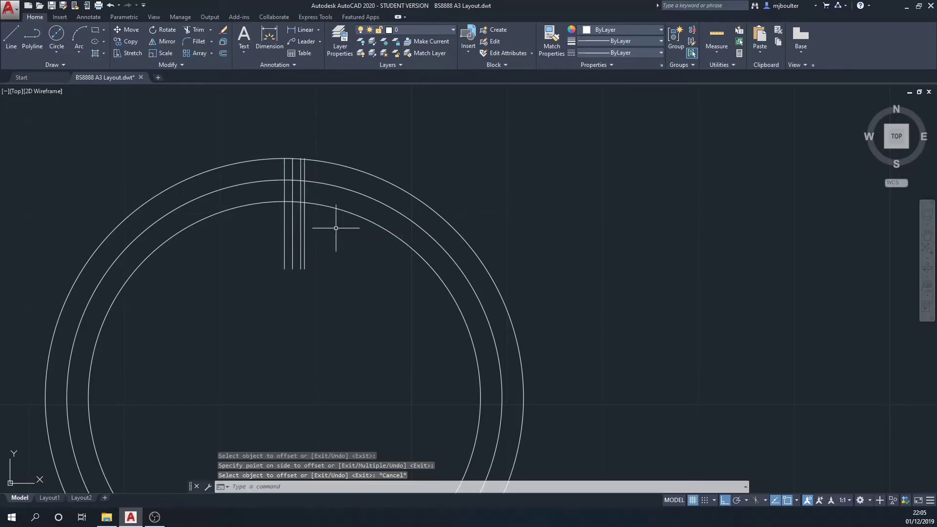
Trim the upper ends of the three offset lines that stick out beyond the outer circle.
scroll(293, 142, "up", 4)
mouse_move(290, 166)
middle_mouse_down()
mouse_move(378, 144)
mouse_move(408, 157)
mouse_move(436, 132)
middle_mouse_up()
scroll(408, 157, "up", 3)
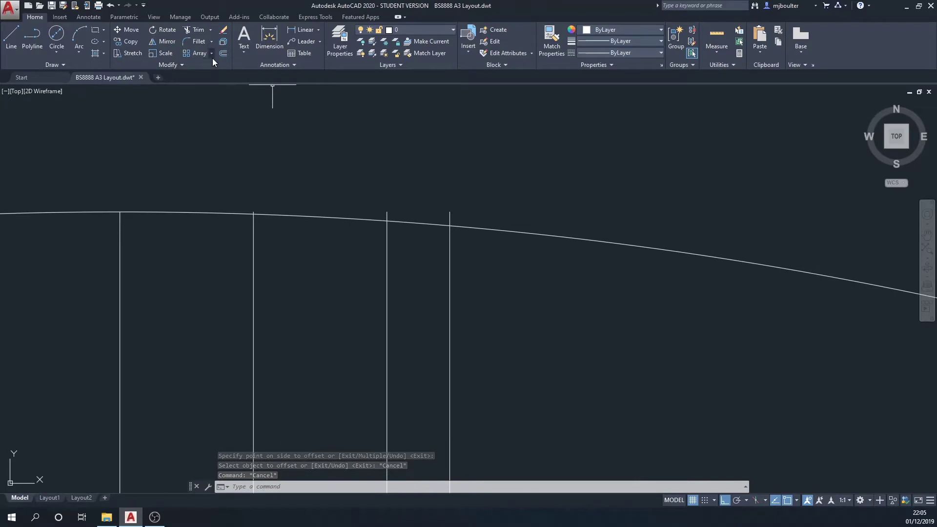
left_click(195, 30)
left_click(338, 214)
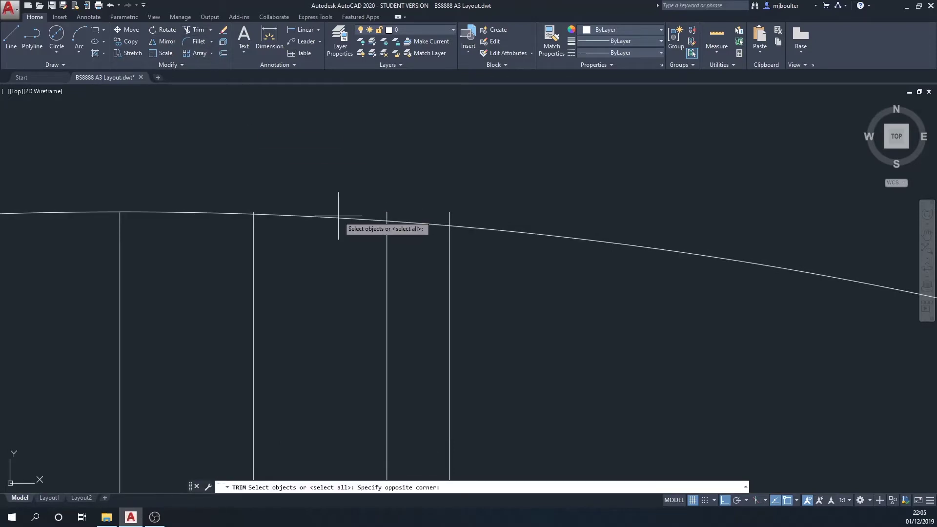
left_click(298, 205)
key("Return")
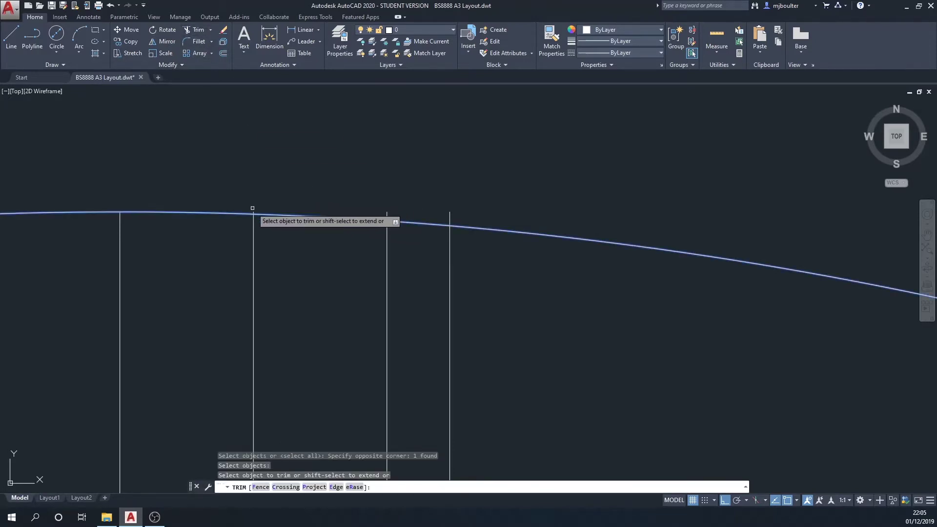
left_click(252, 210)
left_click(387, 213)
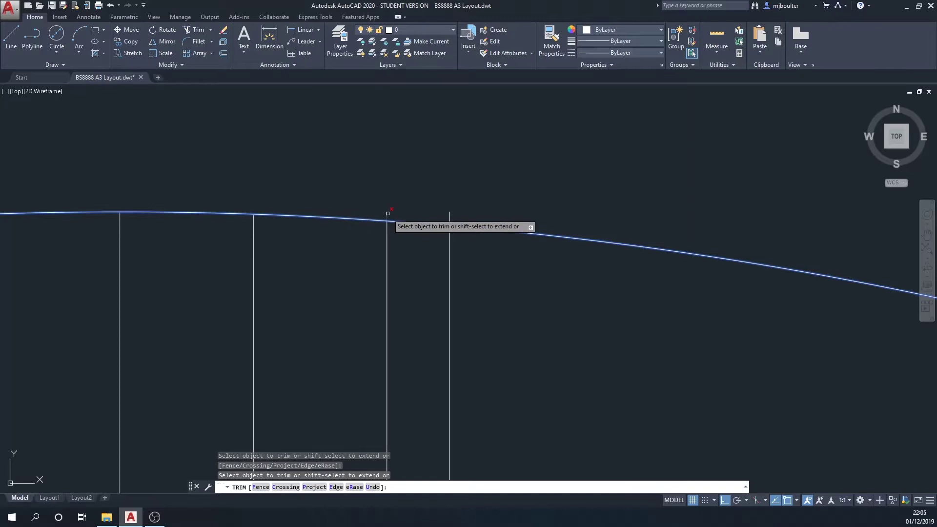
left_click(449, 220)
scroll(429, 209, "down", 5)
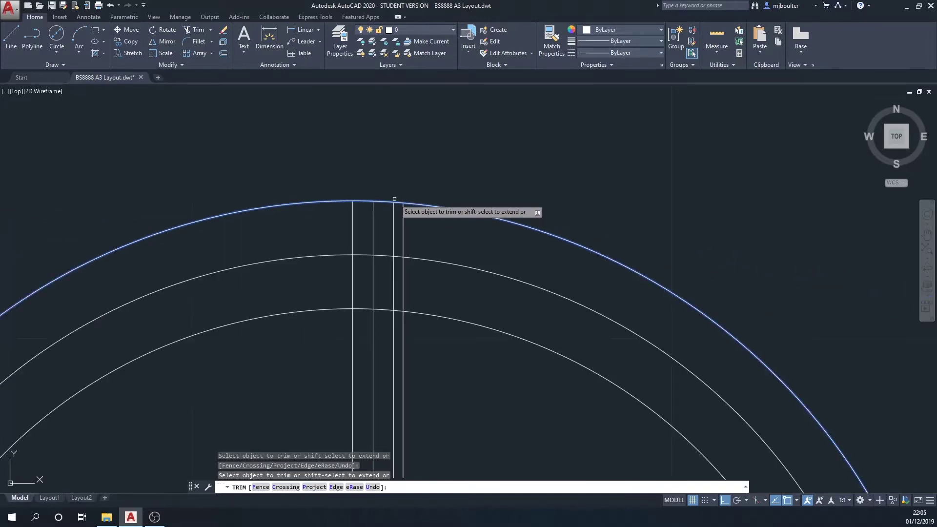
middle_click_drag(402, 313, 382, 203)
key("Escape")
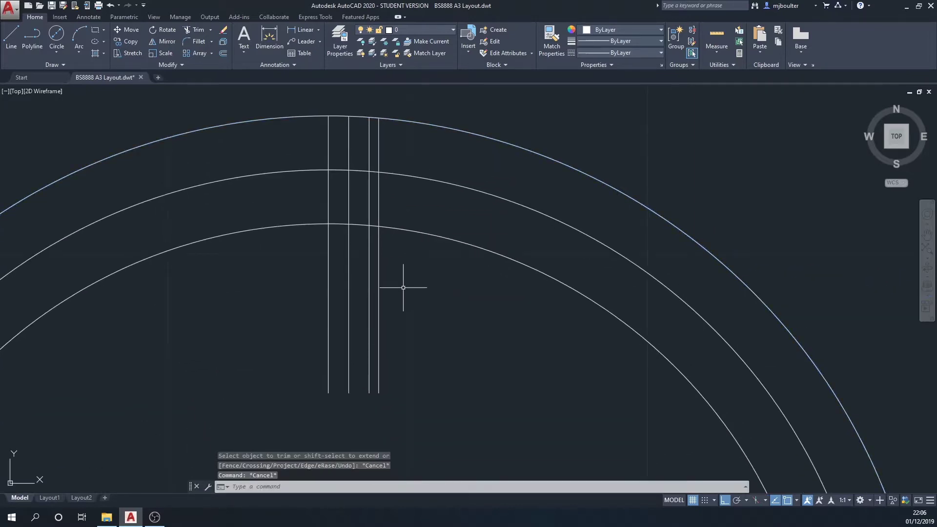
Trim all four vertical lines below the inner circle, using that circle as the cutting edge.
left_click(198, 30)
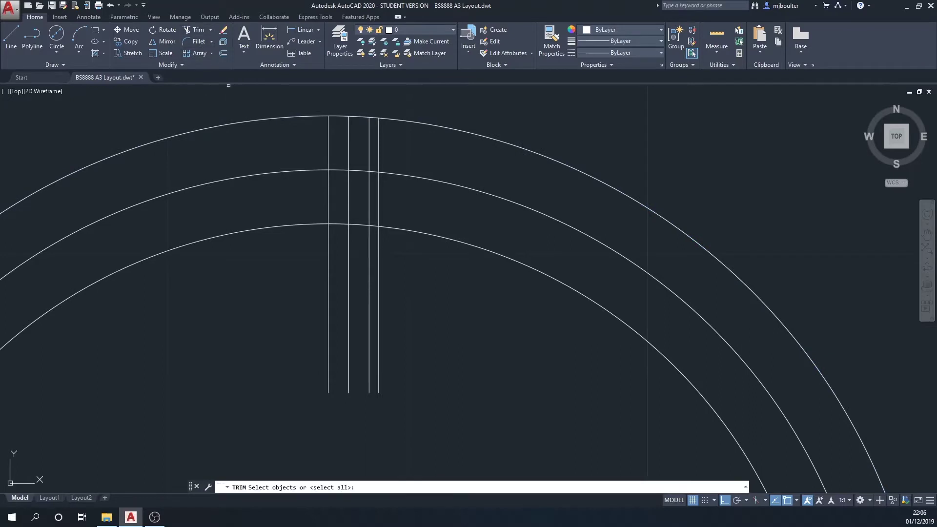
left_click(390, 228)
key("Return")
left_click(441, 327)
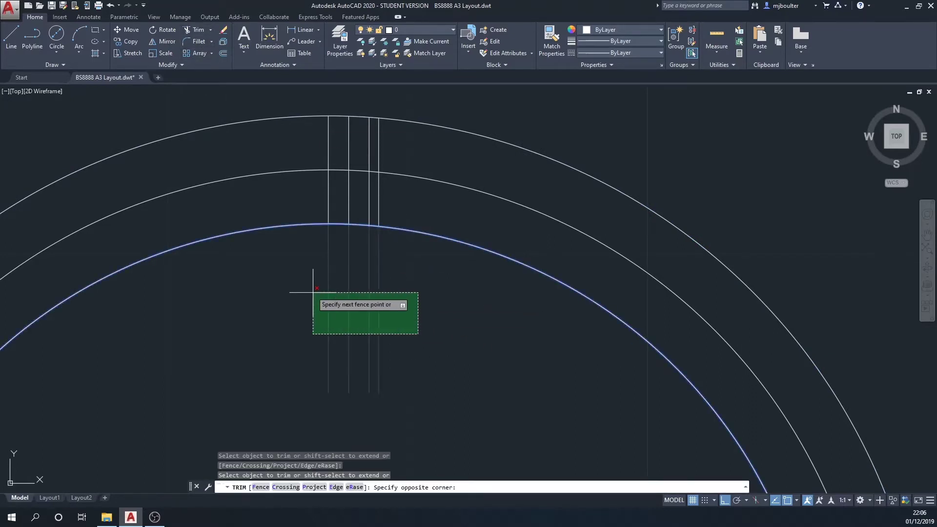
left_click(315, 283)
key("Escape")
key("Escape")
key("Escape")
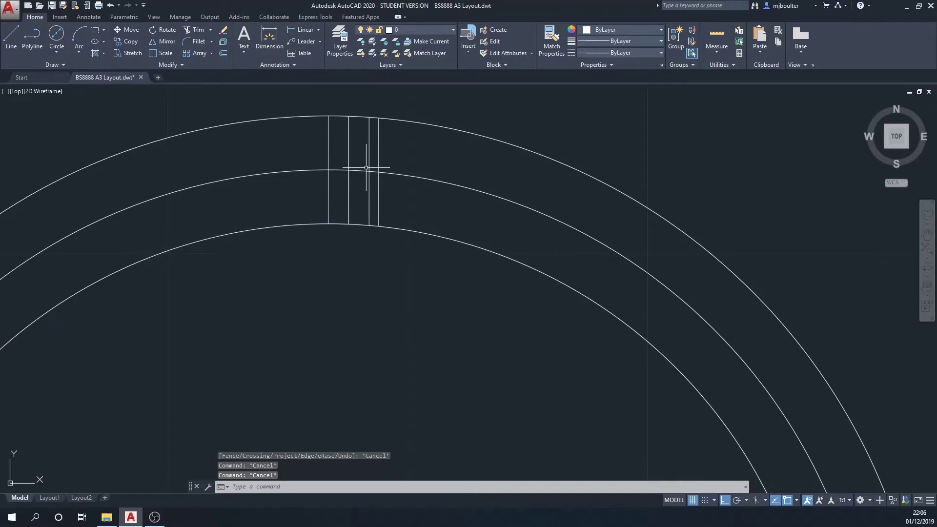
Move the outer and middle circles and the three offset vertical lines to the Construction layer.
scroll(412, 209, "down", 2)
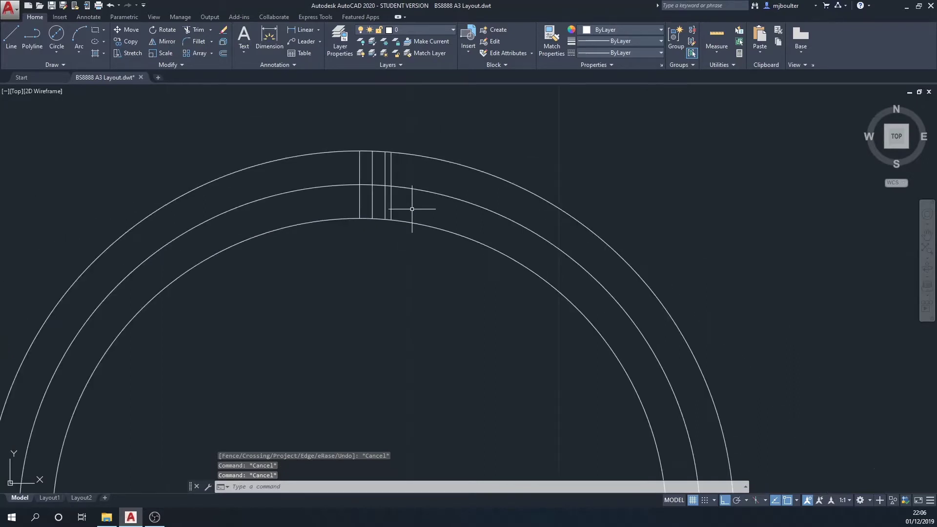
left_click(431, 192)
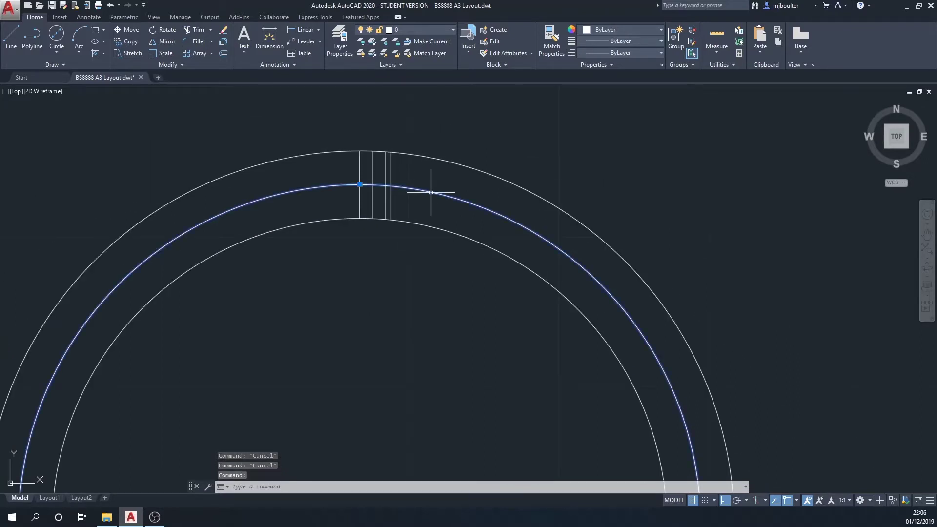
left_click(444, 154)
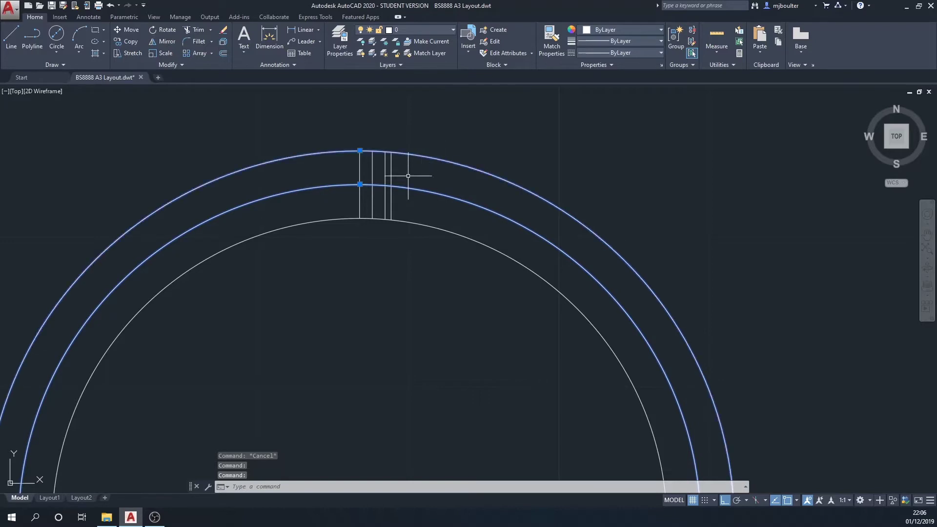
left_click(407, 174)
left_click(370, 164)
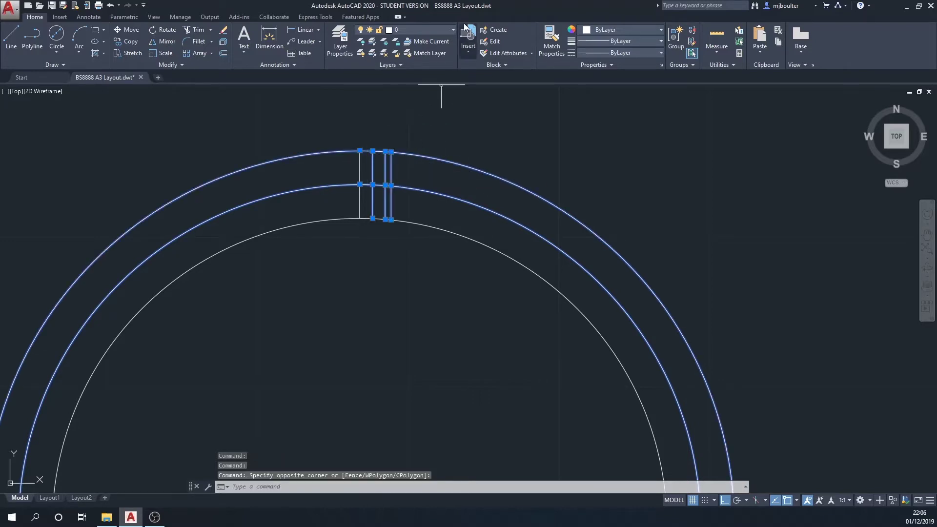
left_click(453, 29)
left_click(400, 54)
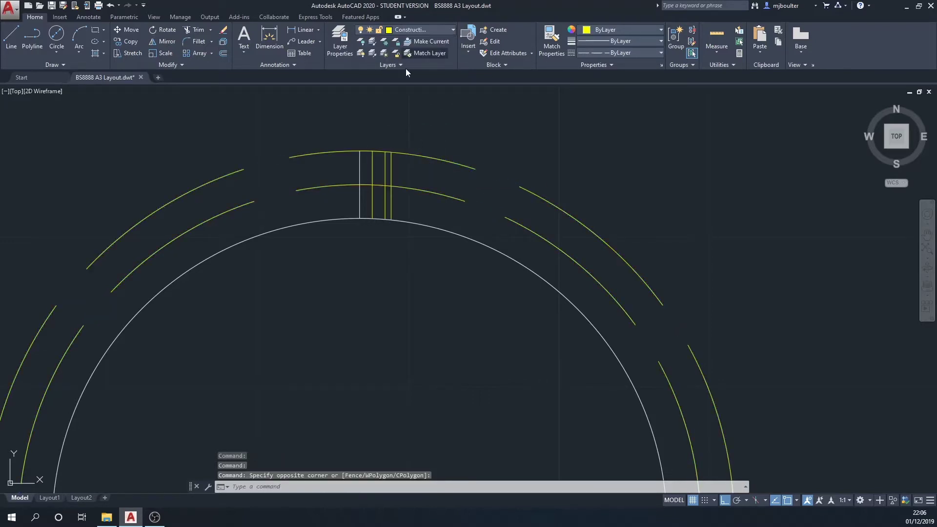
left_click(474, 157)
key("Escape")
key("Escape")
key("Escape")
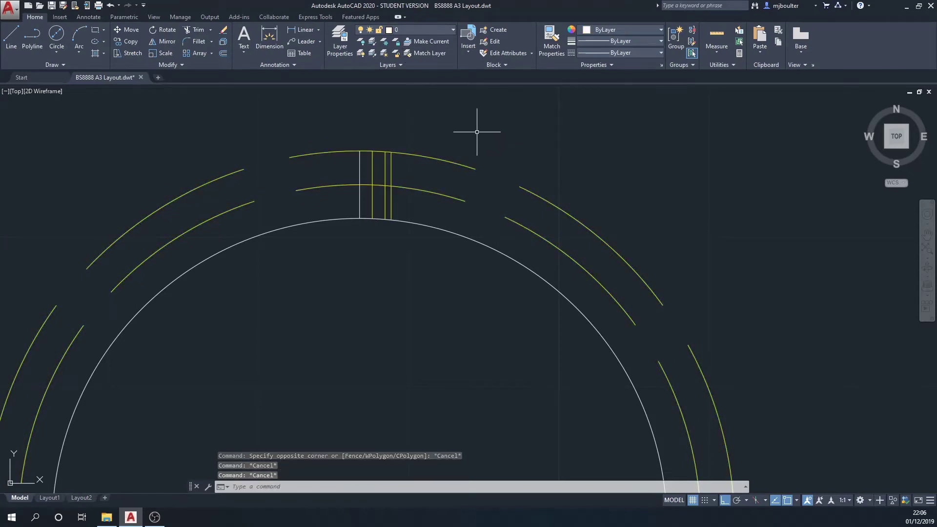
Draw a Center, Start, End arc along the outer circle from the original vertical line to the first offset line.
left_click(77, 51)
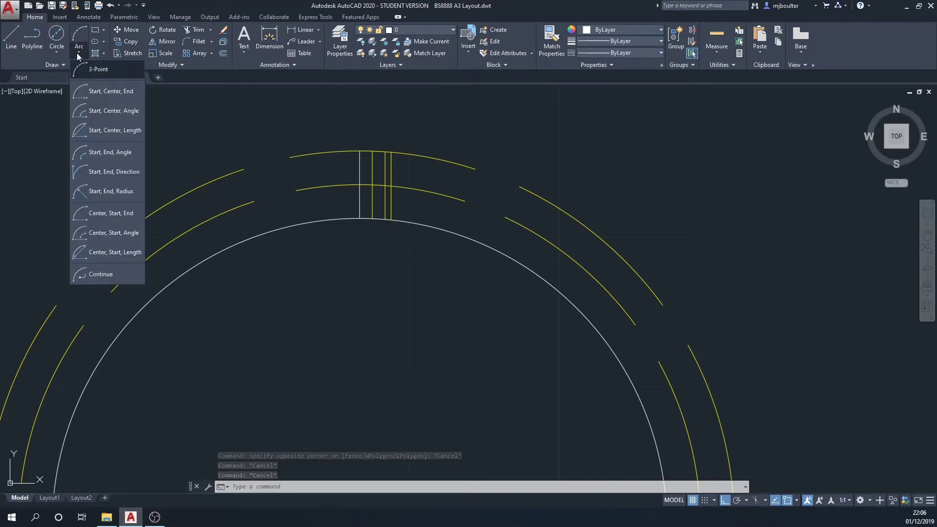
left_click(99, 217)
scroll(512, 300, "down", 4)
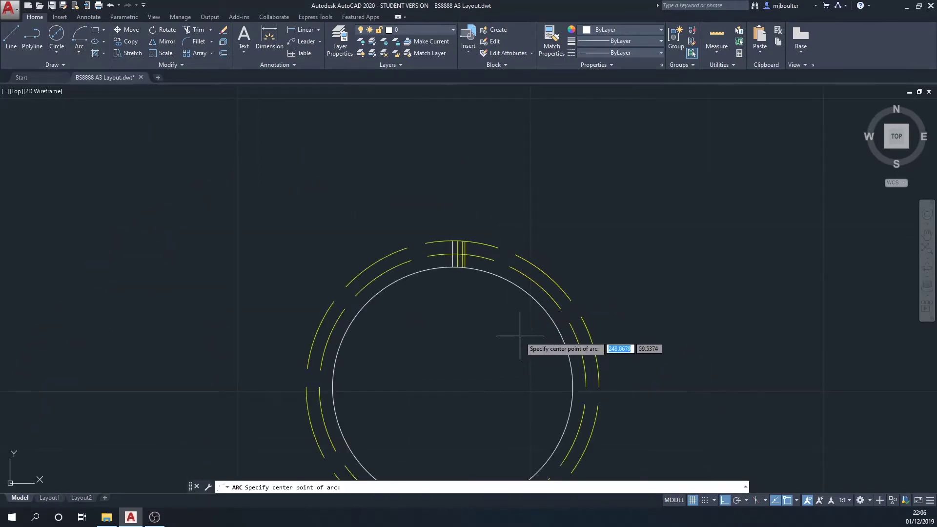
middle_click_drag(520, 336, 446, 285)
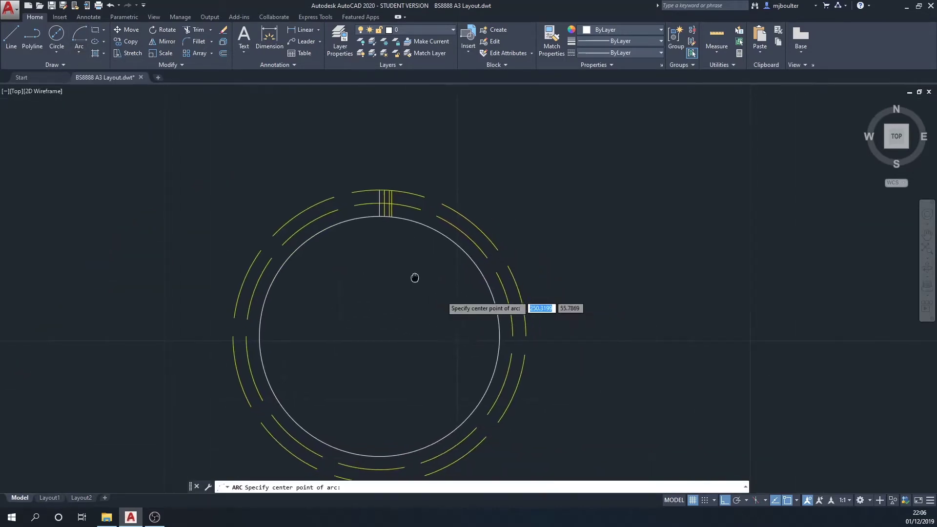
left_click(379, 336)
scroll(377, 171, "up", 3)
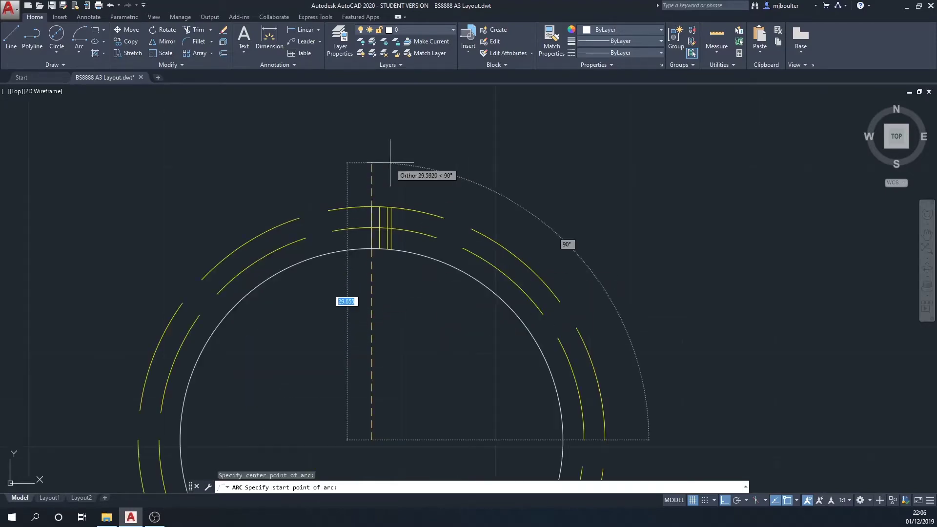
scroll(357, 226, "down", 3)
scroll(357, 226, "up", 10)
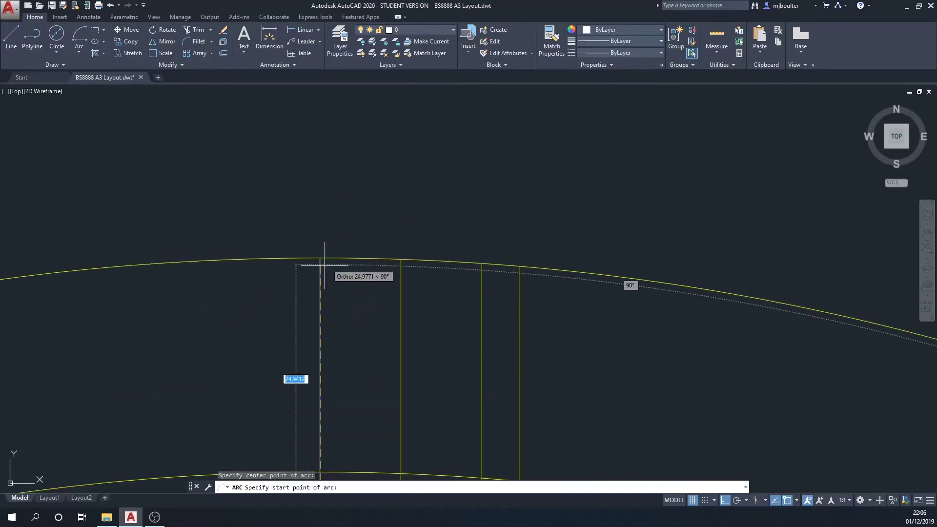
left_click(320, 258)
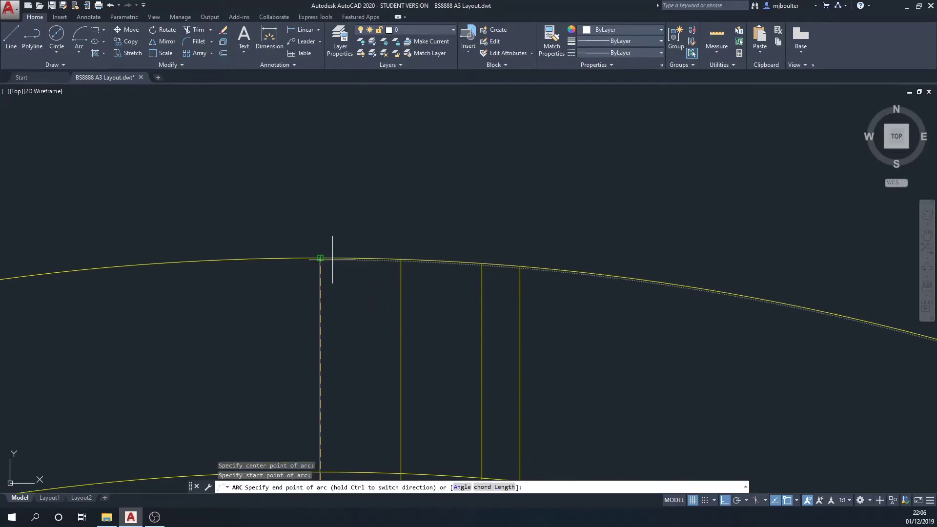
left_click(401, 260)
scroll(421, 217, "down", 6)
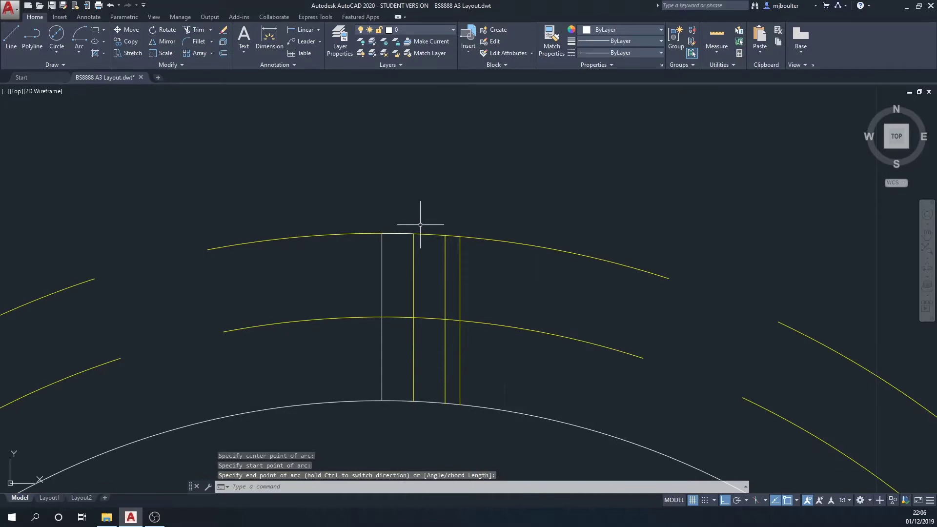
Draw a 3-point arc from the tip arc's end through the second offset line at the middle circle to the third at the inner circle.
middle_click_drag(454, 247, 350, 223)
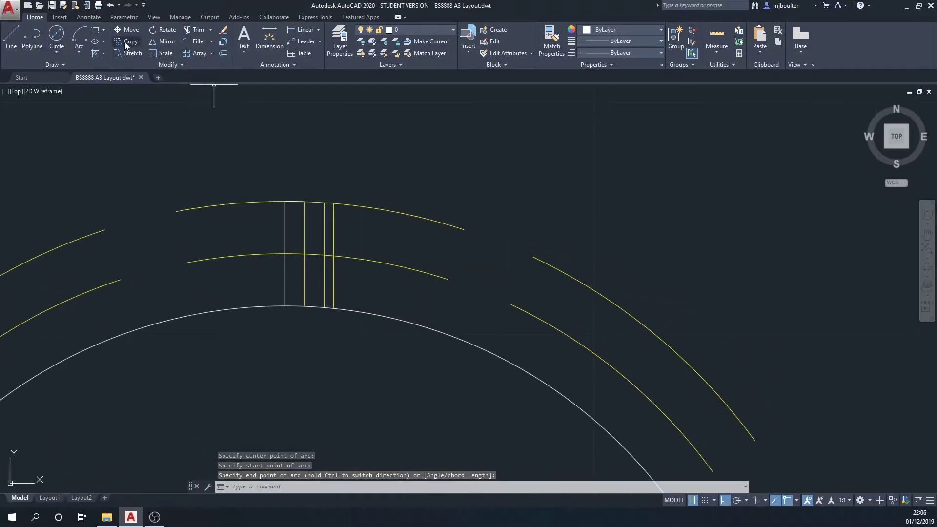
left_click(77, 48)
left_click(99, 73)
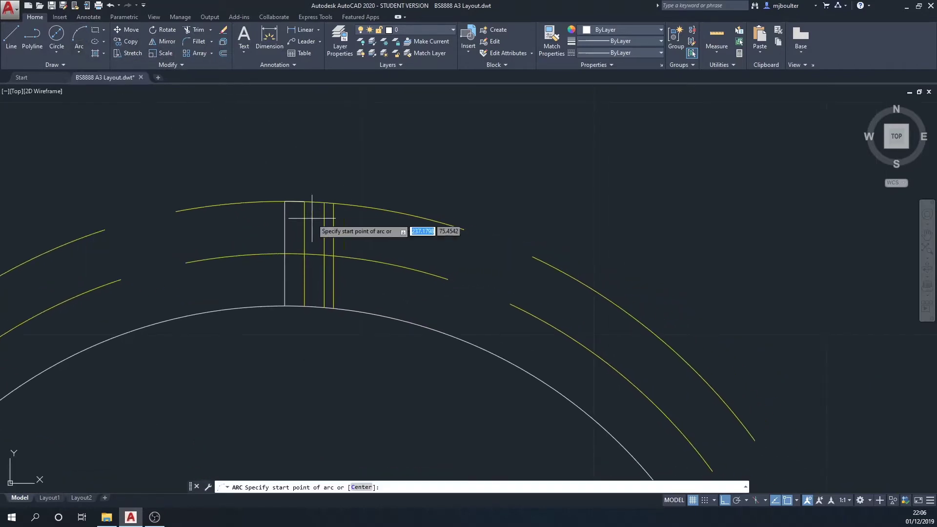
left_click(304, 201)
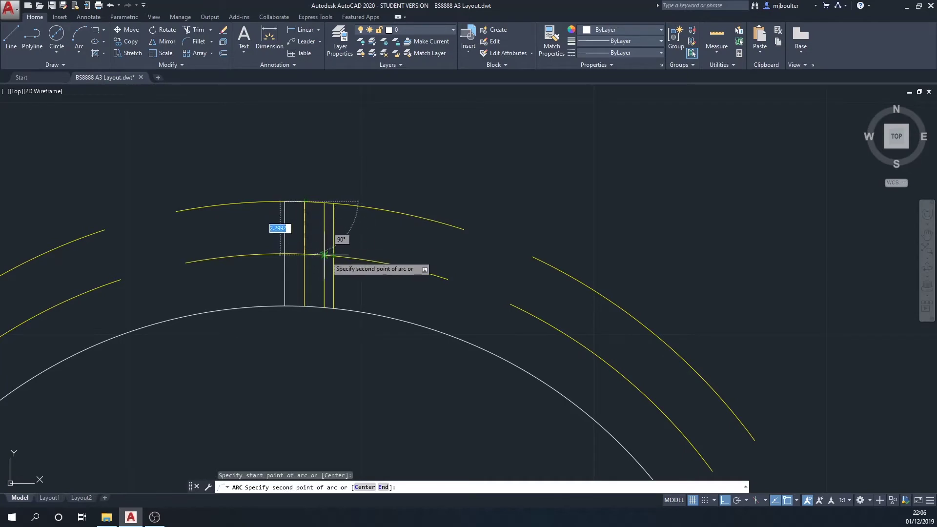
left_click(324, 255)
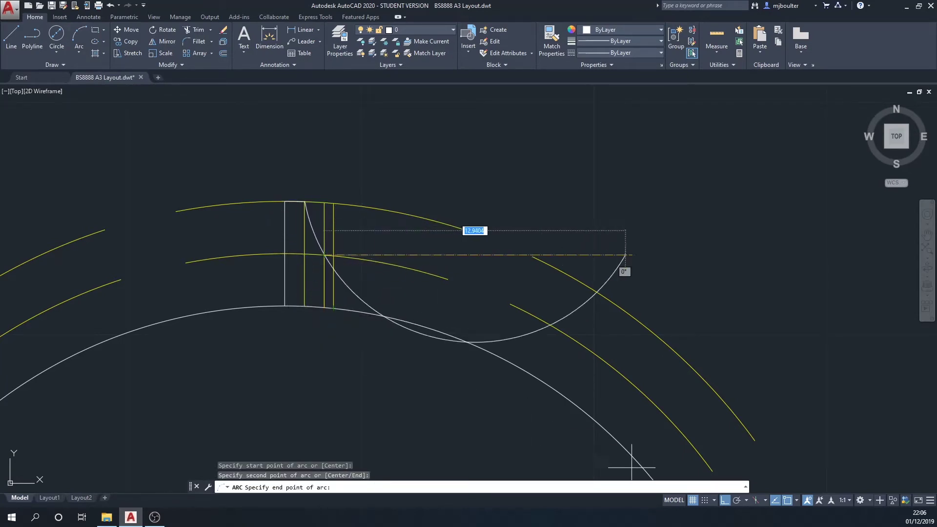
left_click(724, 499)
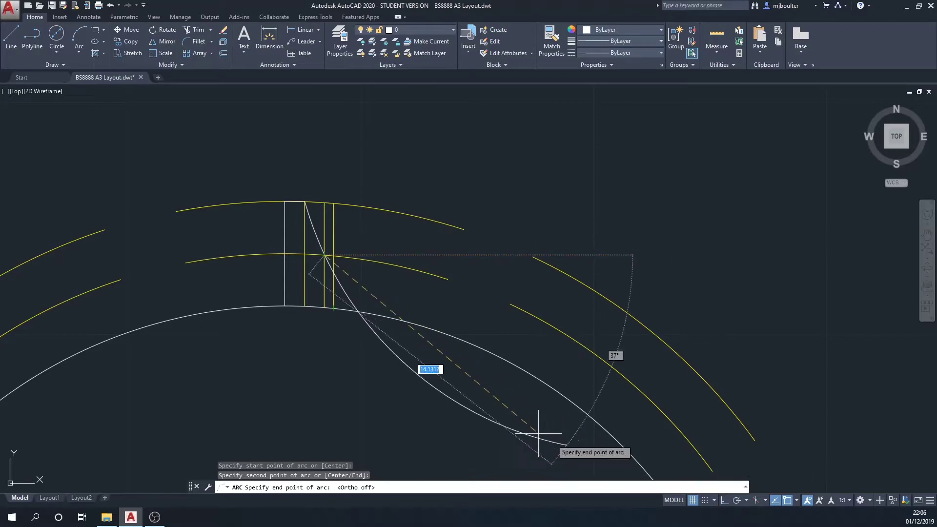
left_click(331, 307)
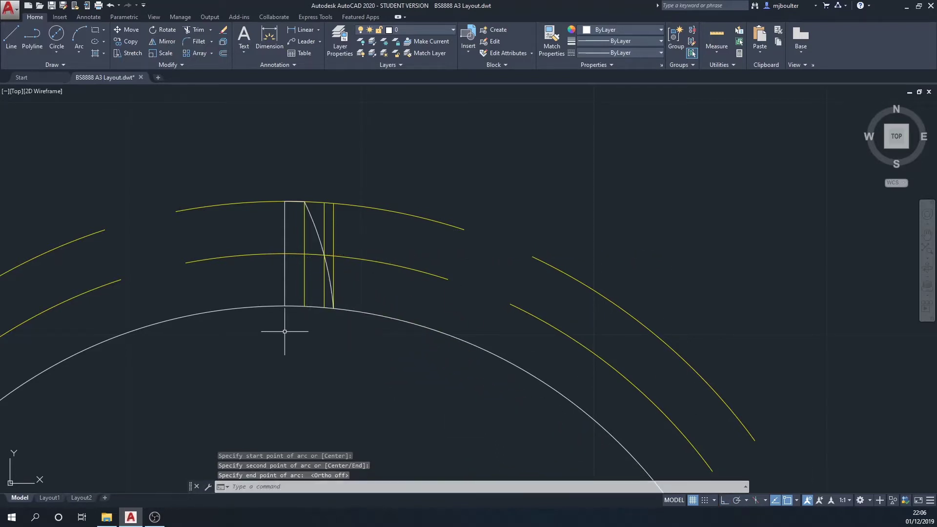
key("Escape")
key("Escape")
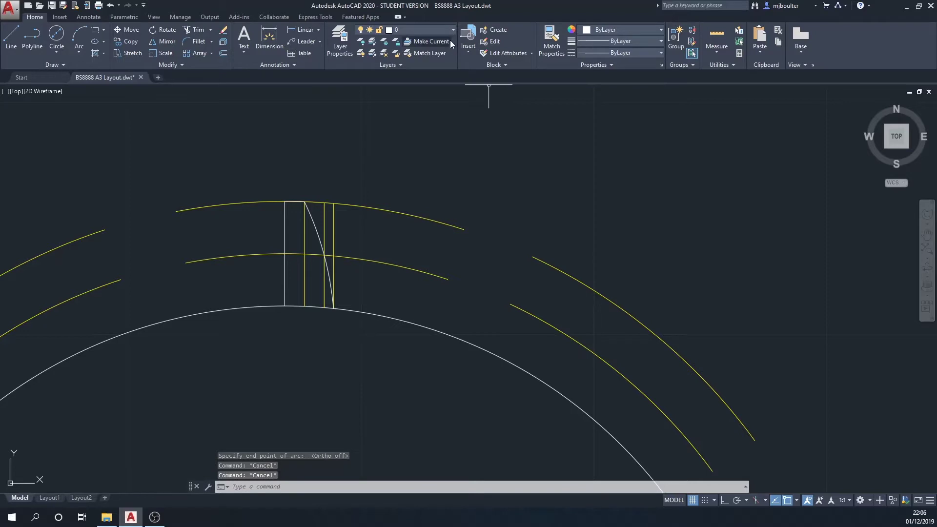
Turn off the Construction layer.
left_click(451, 31)
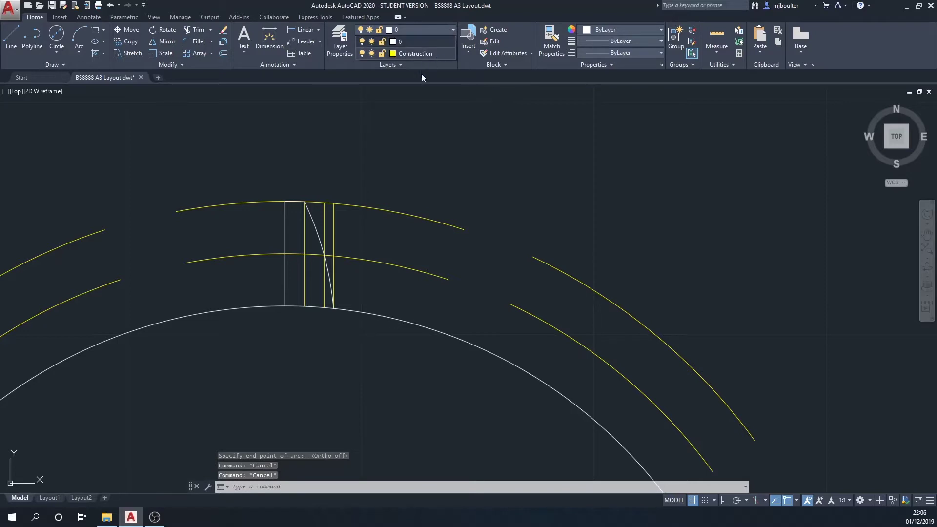
left_click(362, 53)
scroll(355, 293, "up", 2)
middle_click_drag(387, 234, 444, 190)
scroll(439, 210, "down", 4)
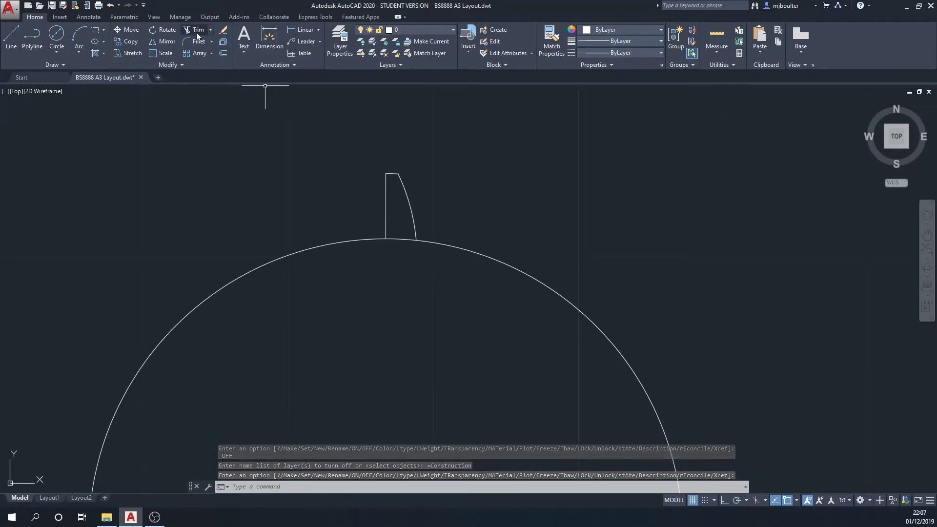
Mirror the short tip arc and the curved flank about the vertical centre line, keeping the source objects.
left_click(168, 42)
left_click(410, 207)
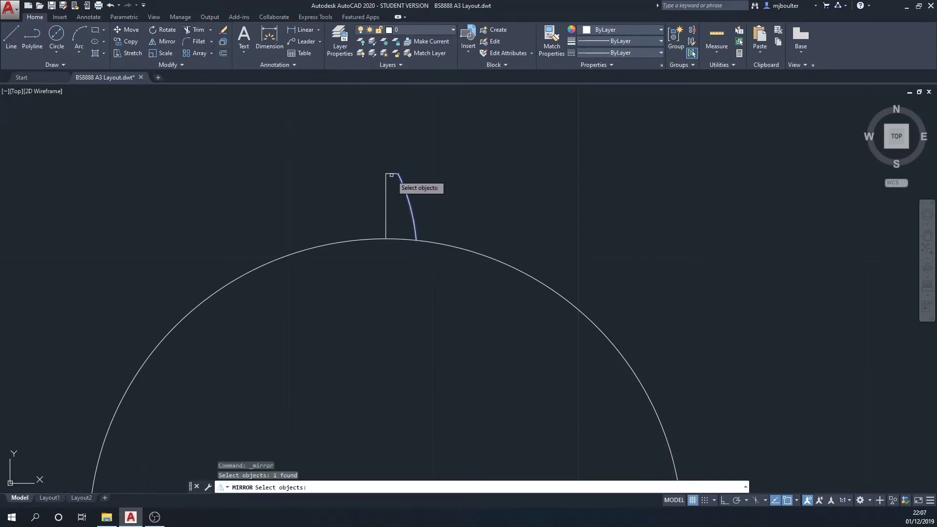
left_click(392, 173)
key("Return")
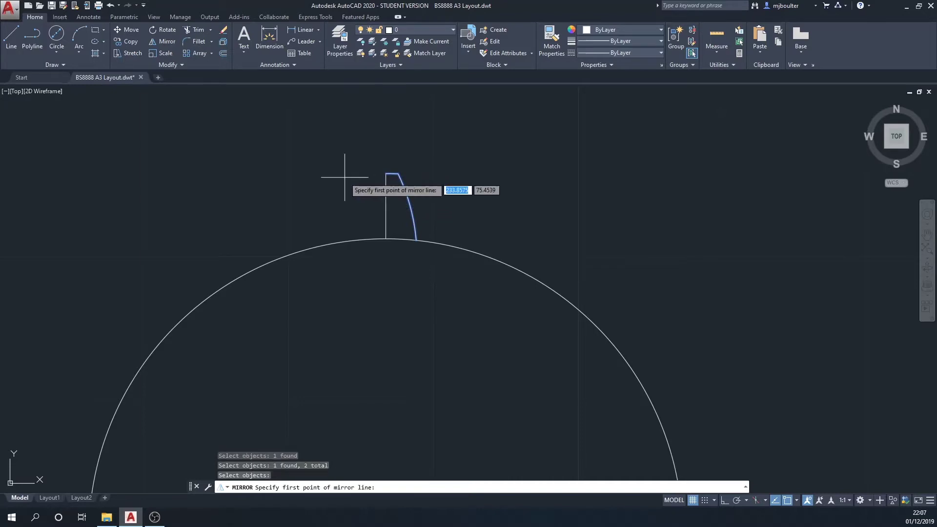
left_click(386, 173)
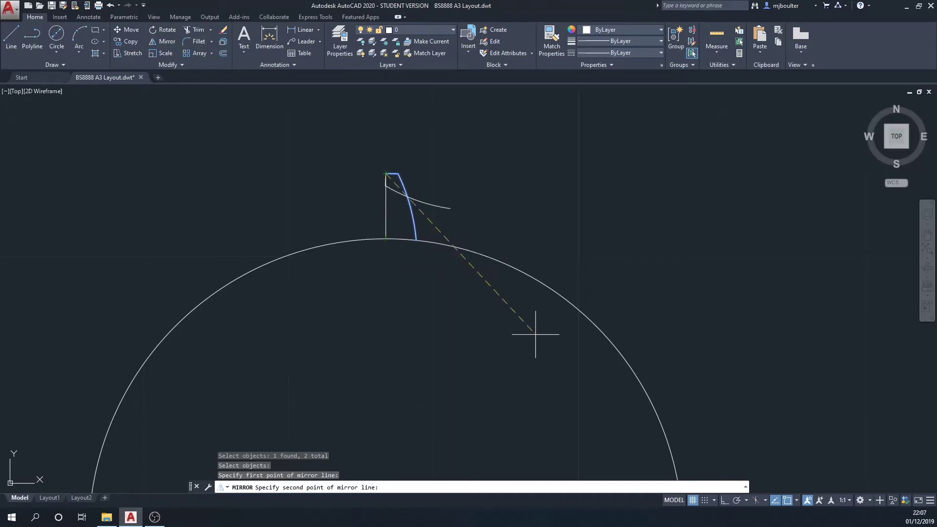
left_click(386, 238)
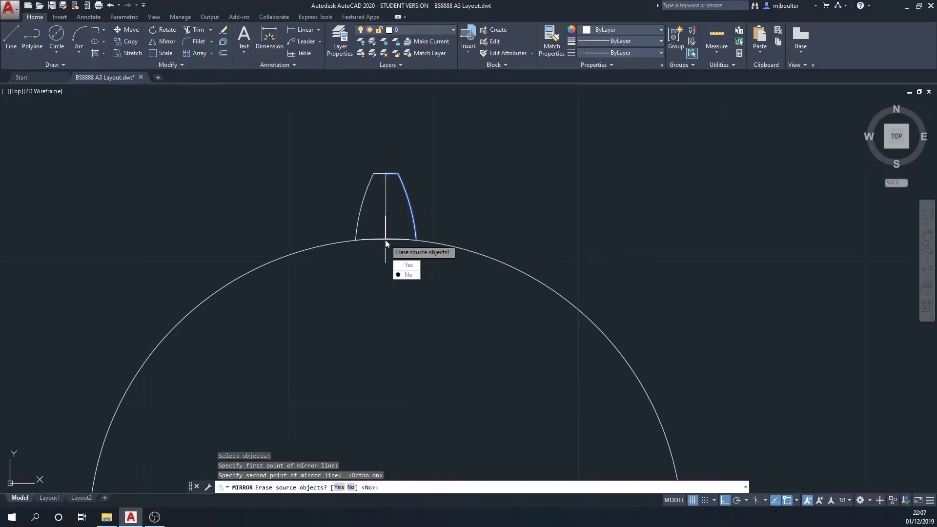
left_click(407, 274)
key("Escape")
key("Escape")
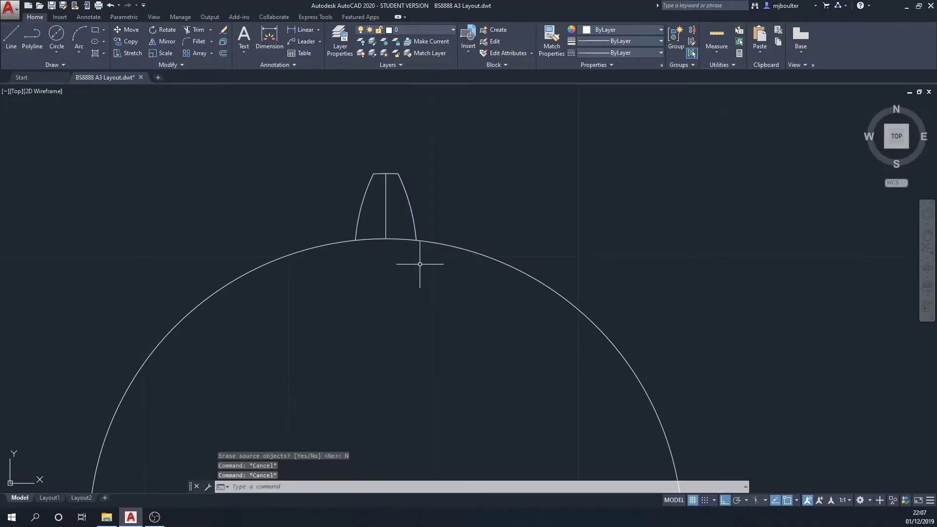
Move the tooth's vertical centre line to the Construction layer.
left_click(385, 188)
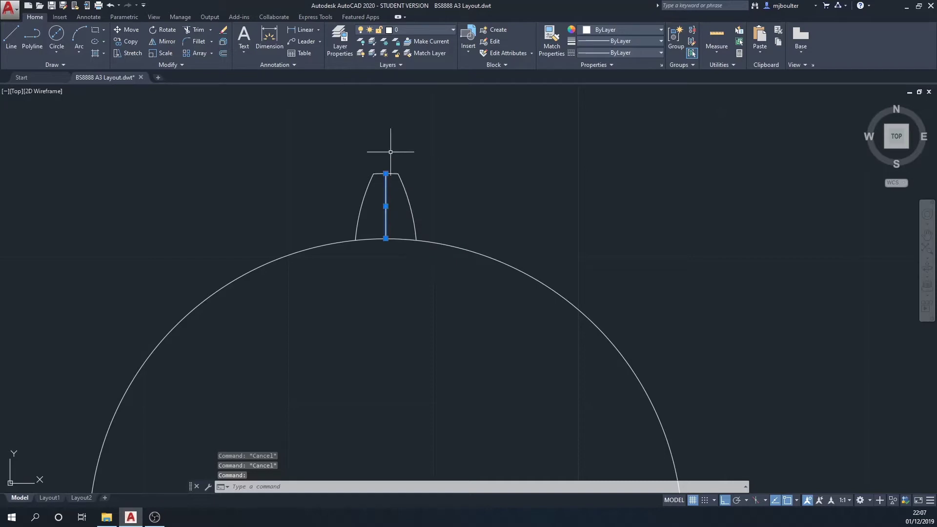
left_click(451, 31)
left_click(424, 48)
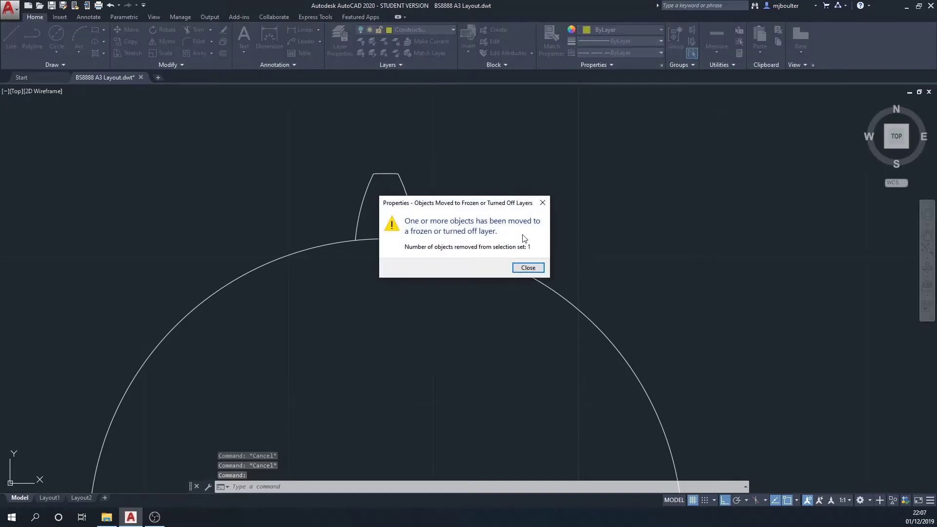
left_click(535, 268)
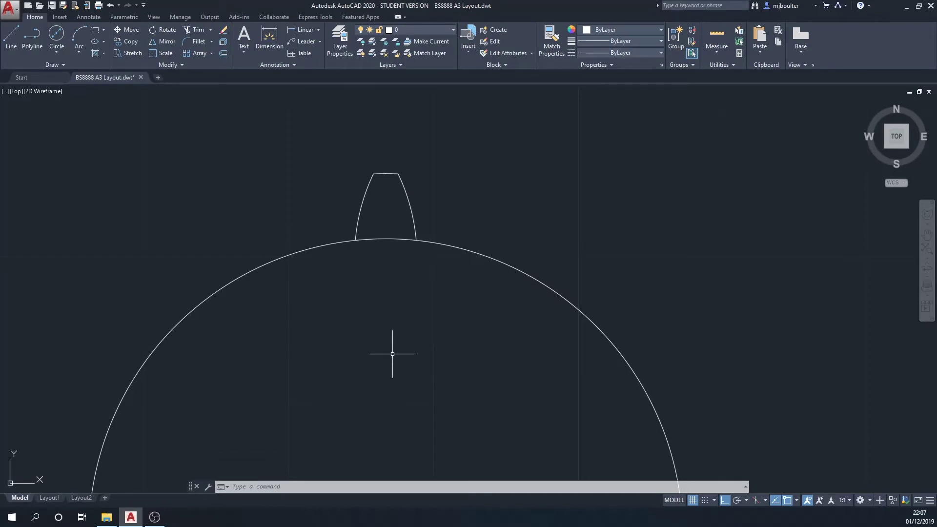
Join the two flank arcs and two tip arcs of the tooth into one polyline.
left_click(473, 186)
left_click(309, 157)
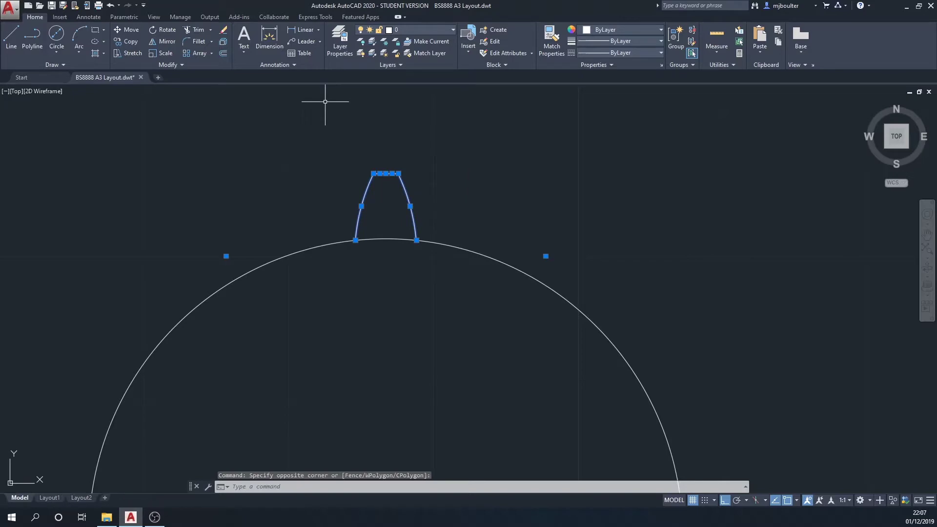
key("Return")
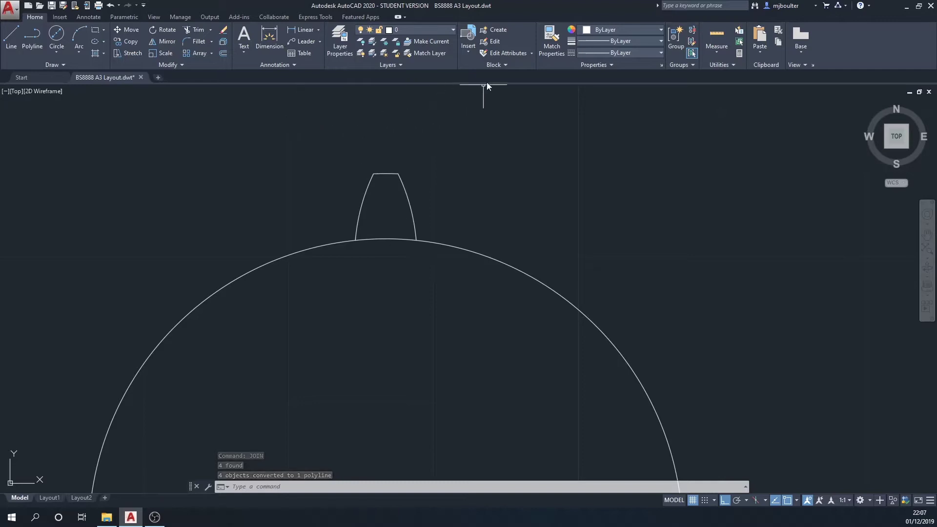
left_click(329, 74)
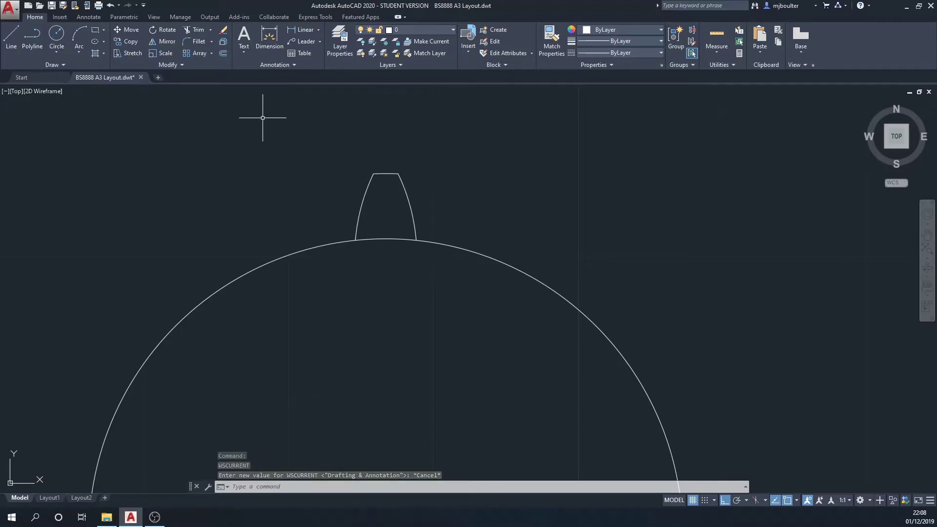
Polar-array the joined tooth around the inner circle's centre with 23 items over 360 degrees.
left_click(212, 52)
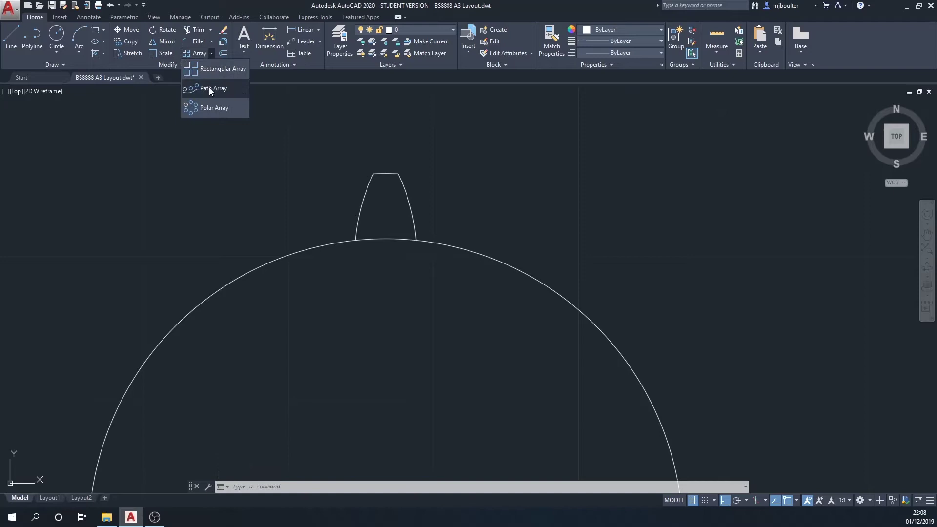
left_click(212, 107)
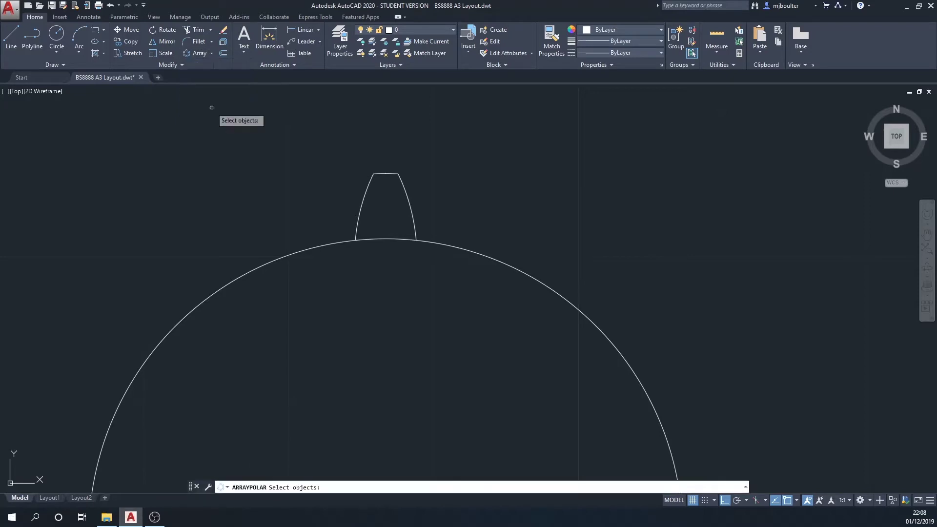
left_click(363, 194)
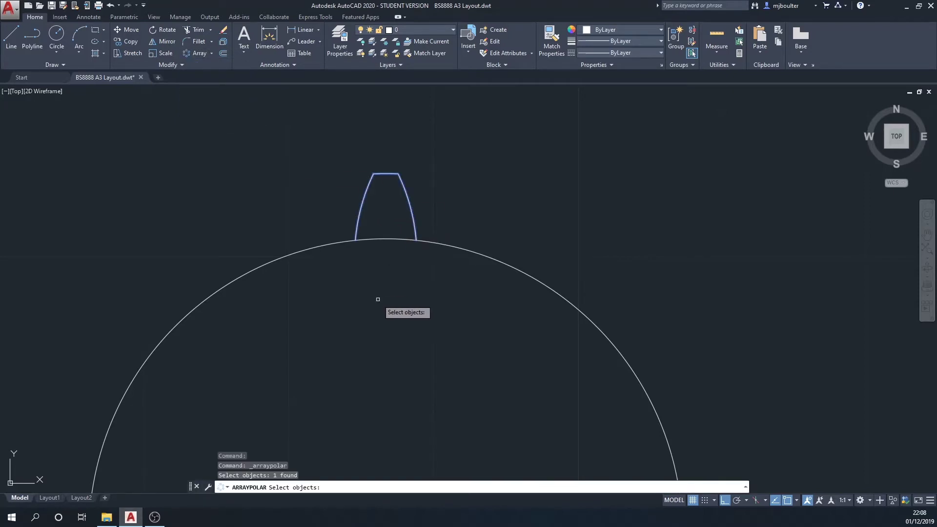
key("Return")
scroll(376, 310, "down", 5)
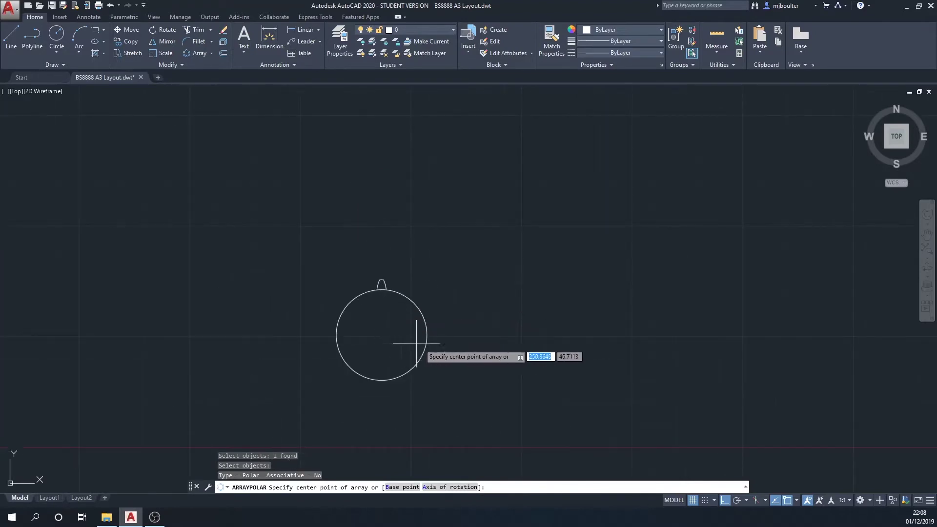
left_click(380, 334)
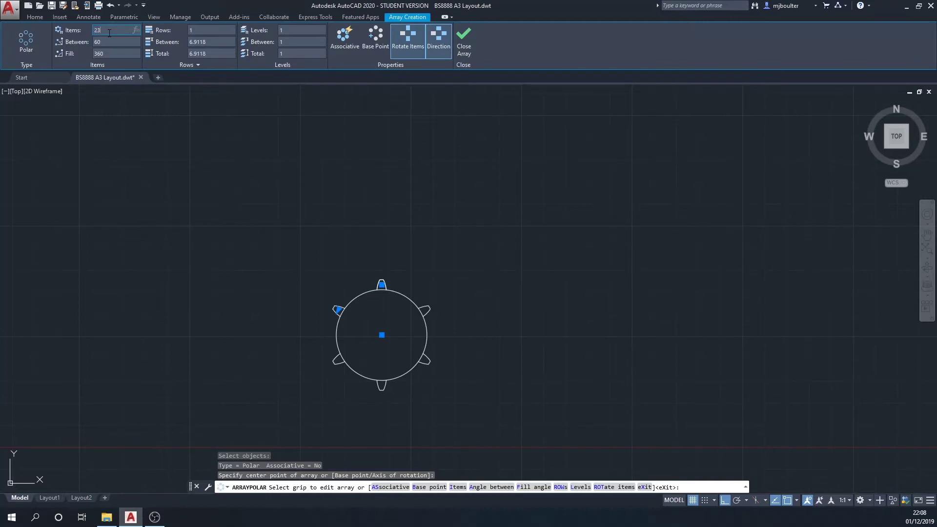
key("Return")
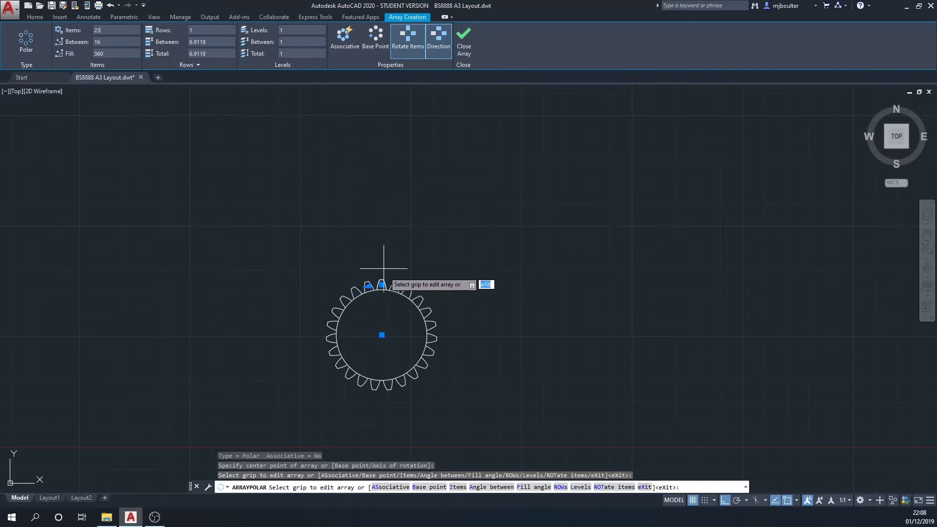
left_click(464, 44)
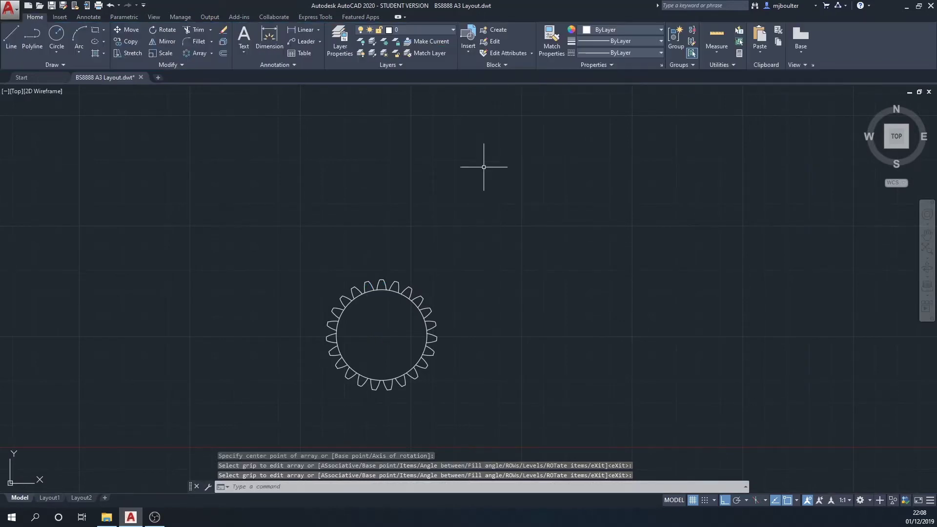
Explode all the gear's tooth polylines into separate arcs using a window selection around the whole gear.
middle_click_drag(473, 349, 457, 287)
left_click(261, 171)
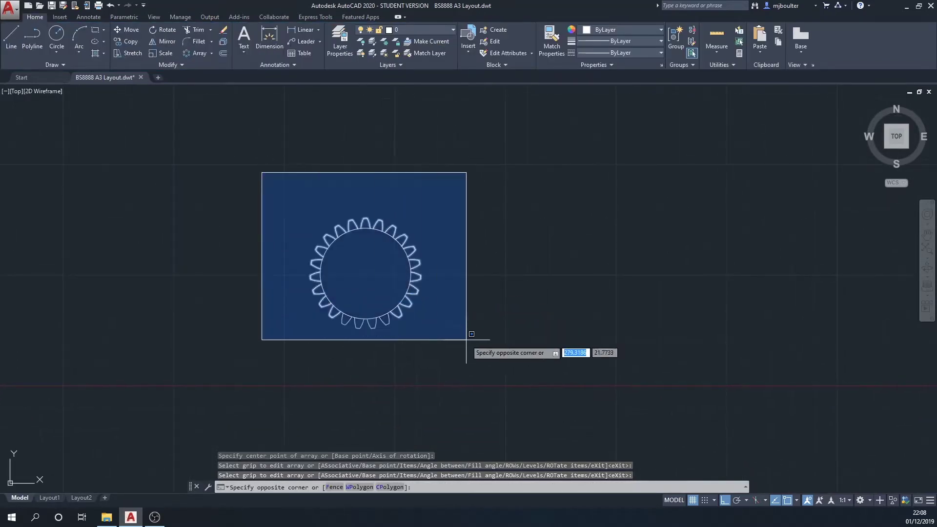
left_click(497, 354)
type("explode")
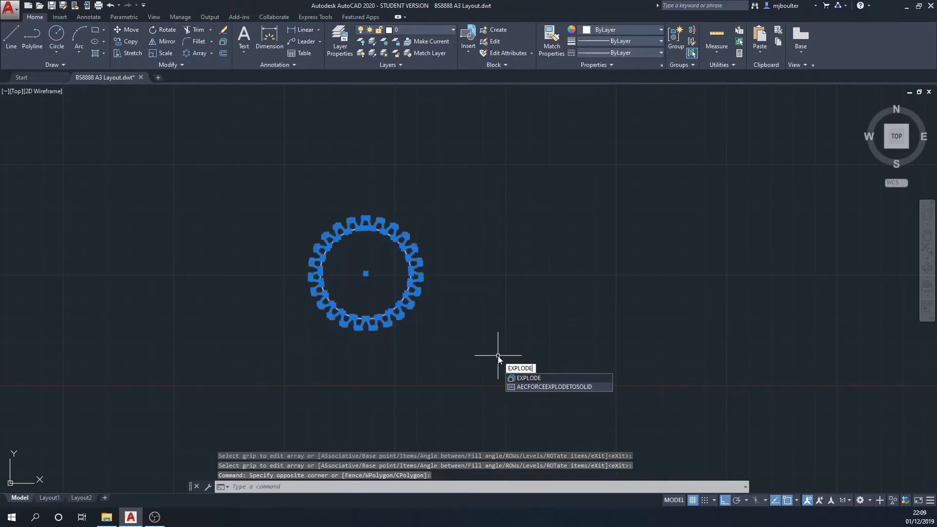
key("Return")
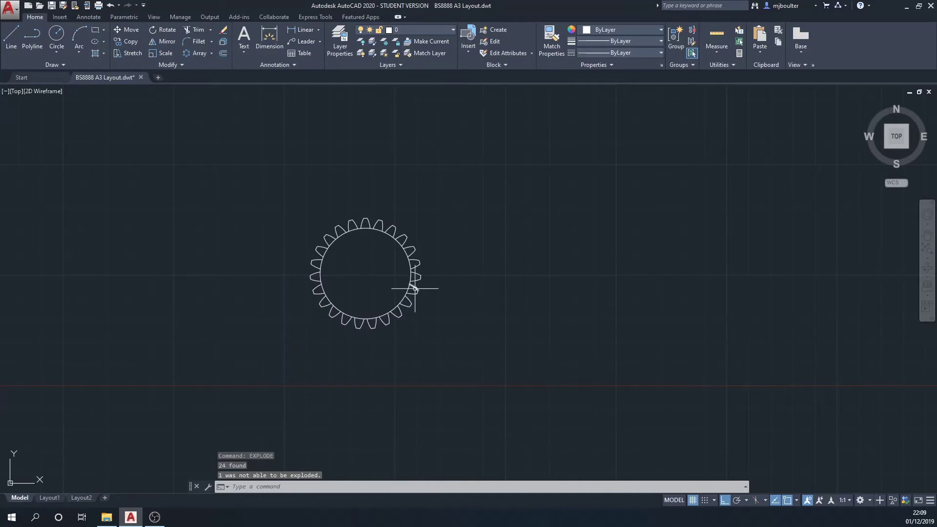
Trim away the inner circle's segments beneath all the teeth, using the whole gear as cutting edges and leaving the short gaps between teeth.
scroll(365, 257, "up", 8)
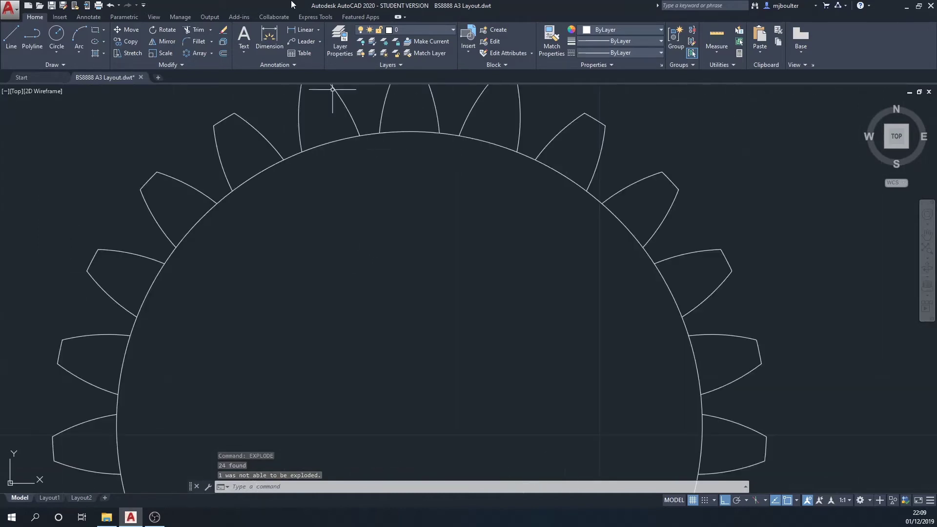
scroll(370, 145, "down", 6)
left_click(201, 31)
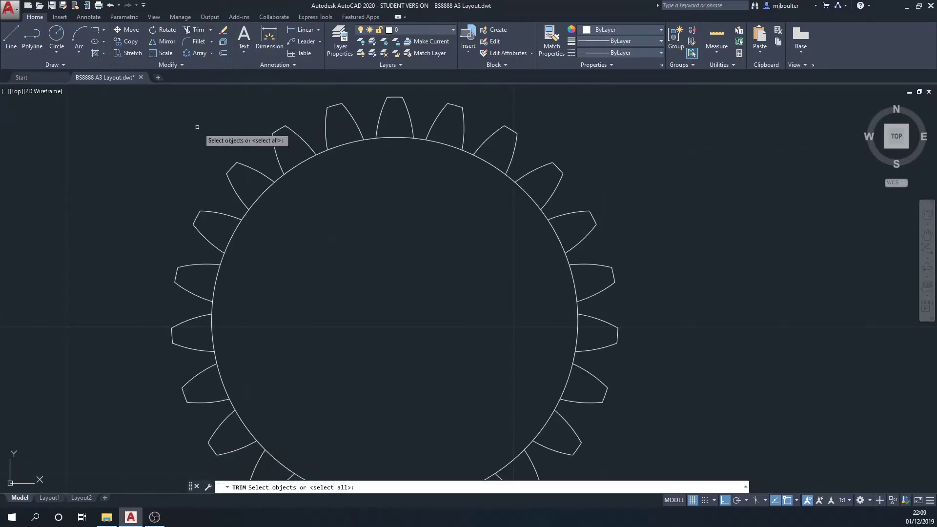
scroll(192, 131, "down", 3)
left_click(173, 107)
left_click(349, 247)
key("Return")
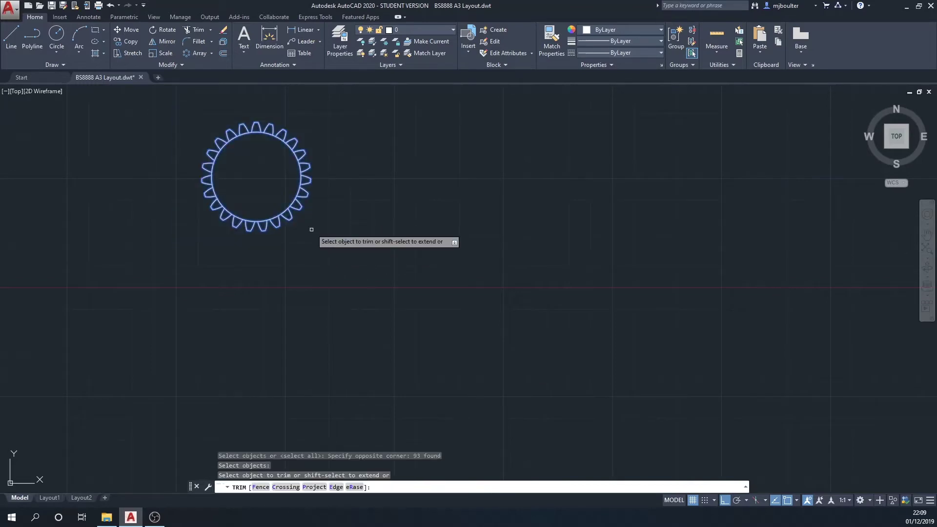
scroll(234, 117, "up", 7)
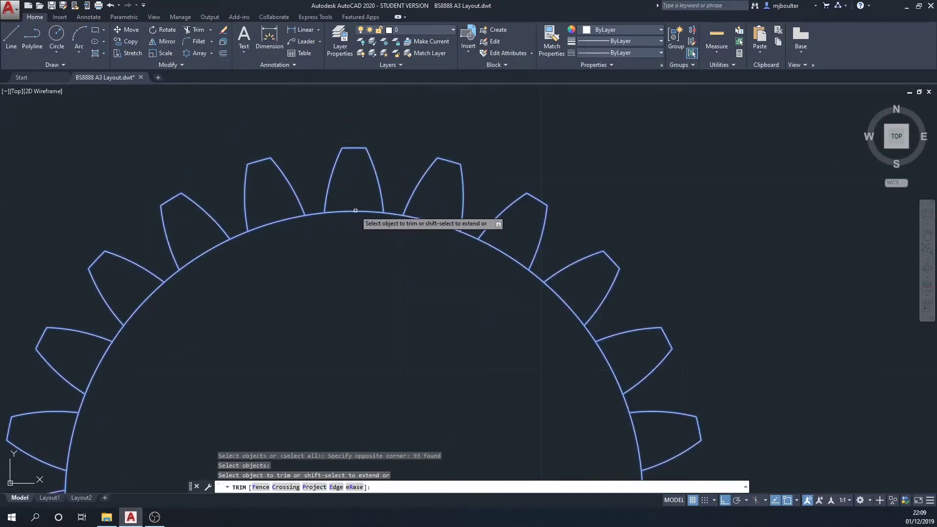
left_click(355, 212)
left_click(284, 219)
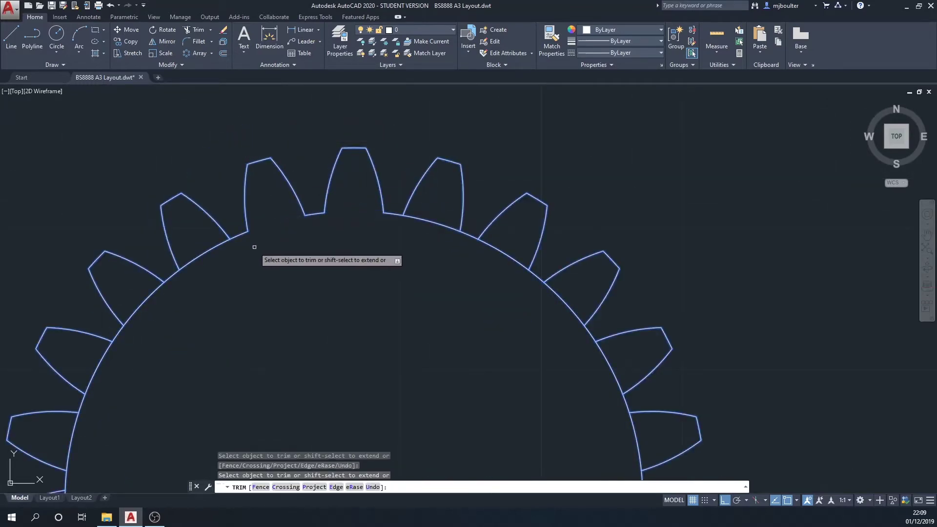
left_click(218, 246)
left_click(146, 300)
middle_click_drag(238, 330, 322, 206)
left_click(158, 297)
scroll(306, 252, "up", 2)
scroll(264, 227, "down", 5)
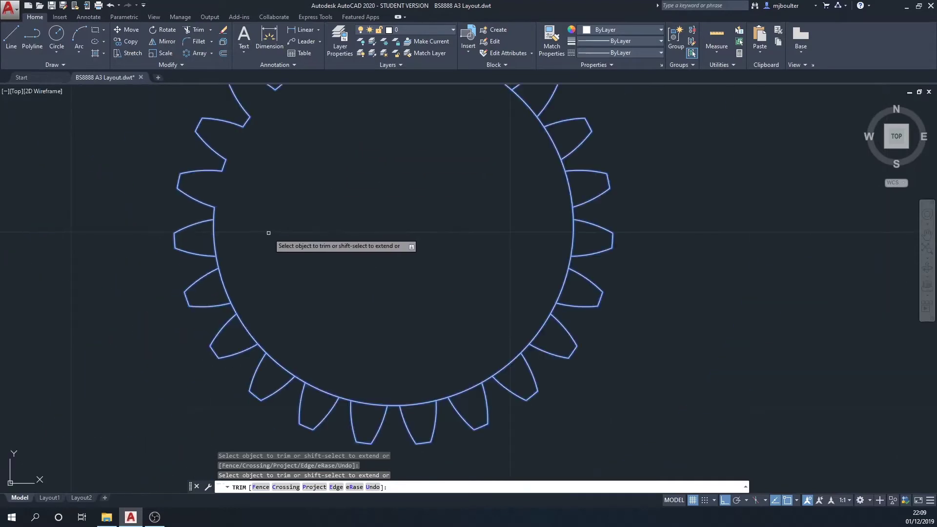
left_click(212, 243)
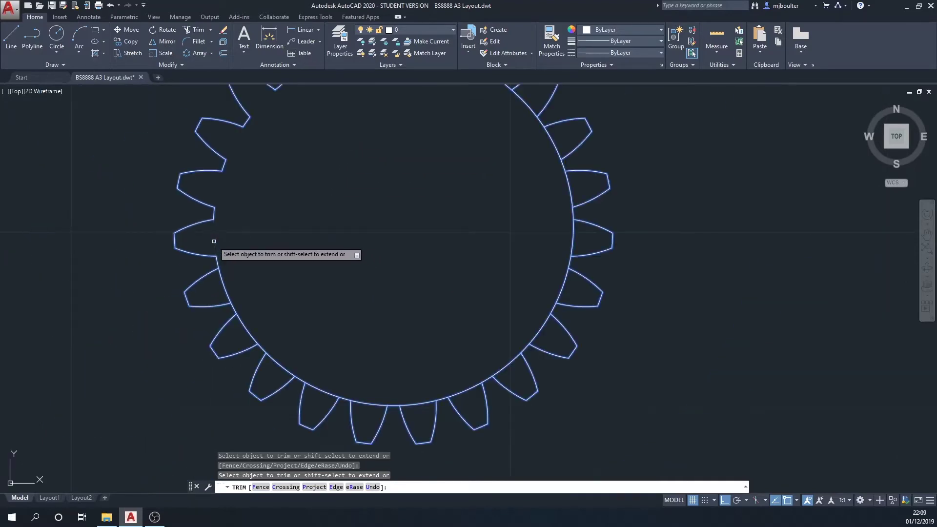
left_click(226, 288)
left_click(247, 327)
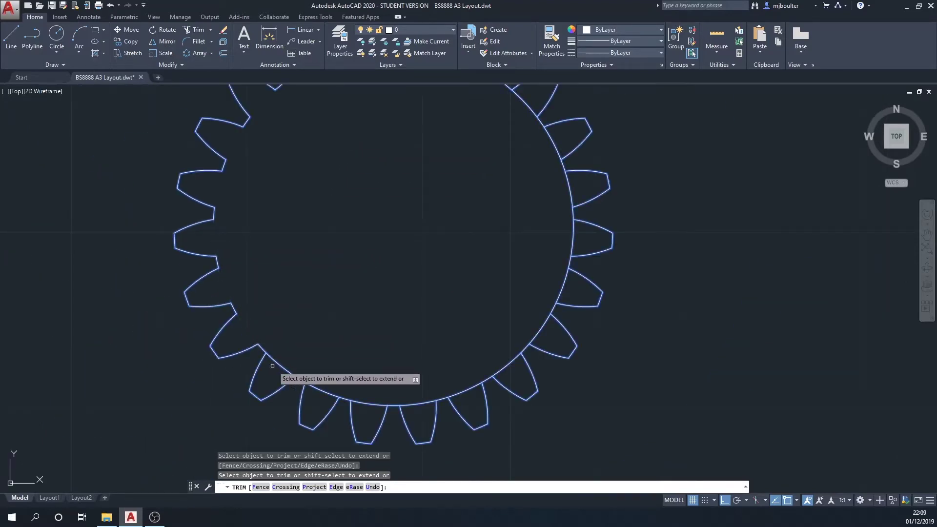
left_click(281, 365)
left_click(331, 394)
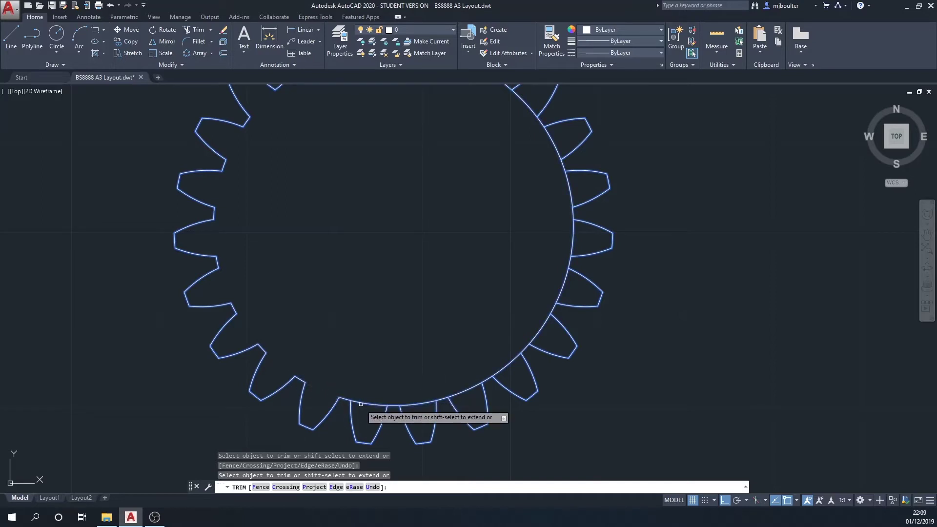
left_click(366, 404)
left_click(419, 403)
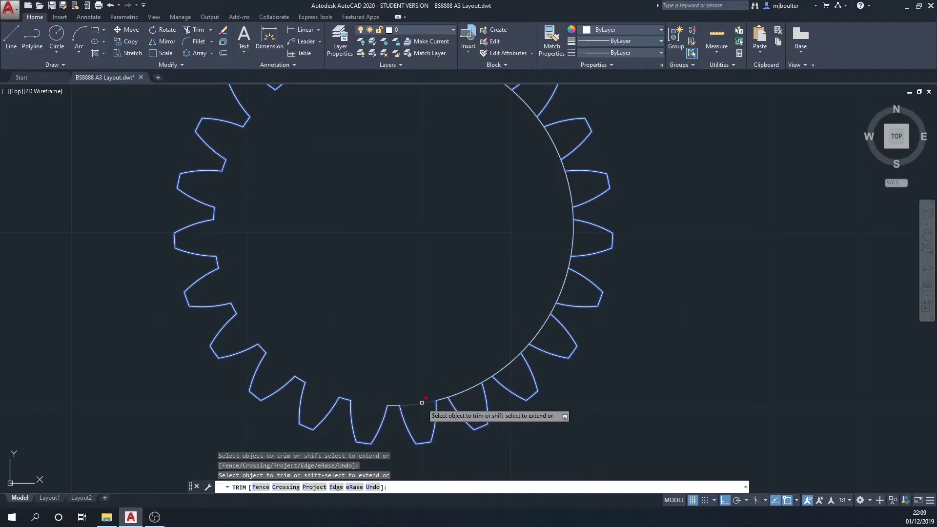
left_click(460, 393)
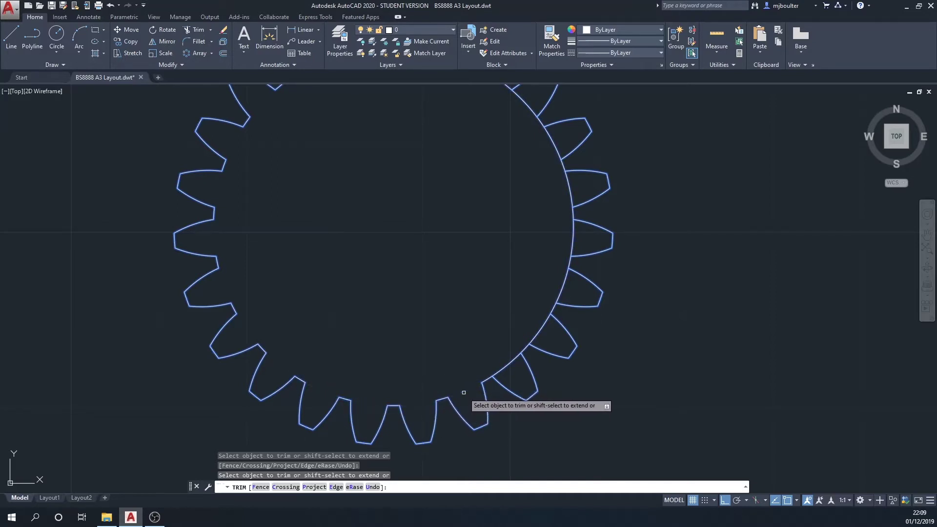
left_click(503, 368)
left_click(535, 337)
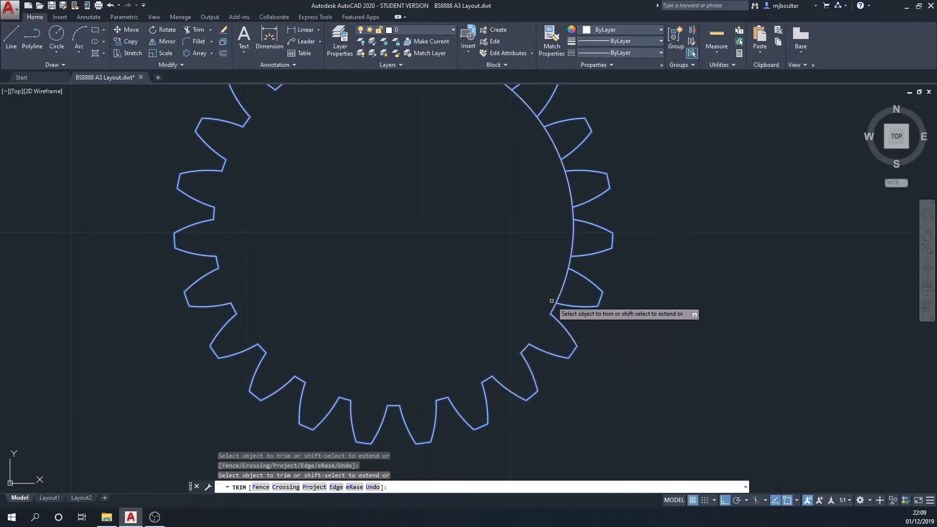
left_click(563, 289)
left_click(558, 287)
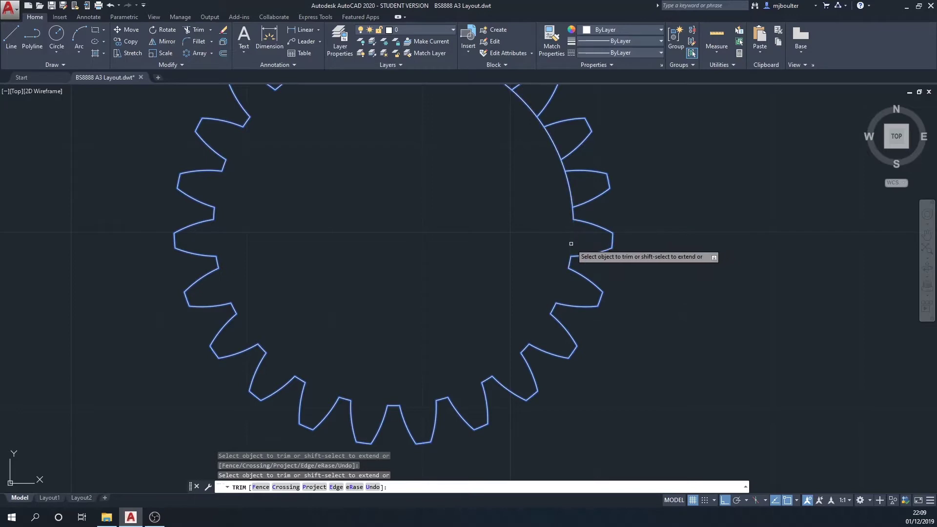
middle_click_drag(488, 234, 436, 372)
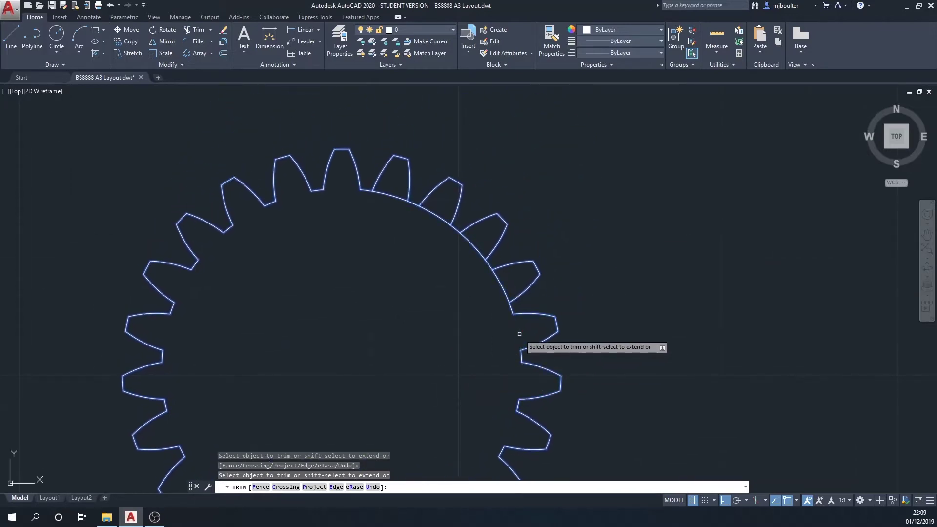
left_click(503, 289)
left_click(471, 244)
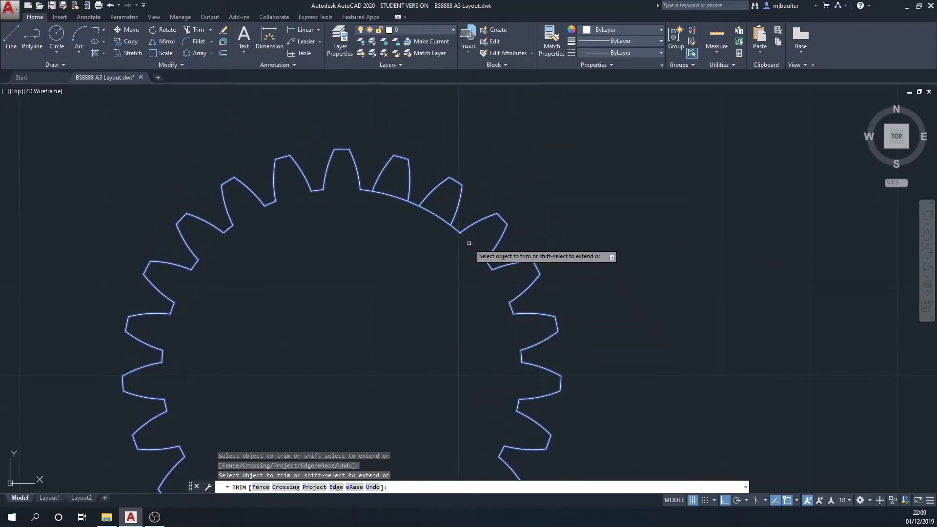
left_click(427, 216)
left_click(386, 194)
scroll(392, 266, "down", 5)
middle_click_drag(383, 310, 280, 268)
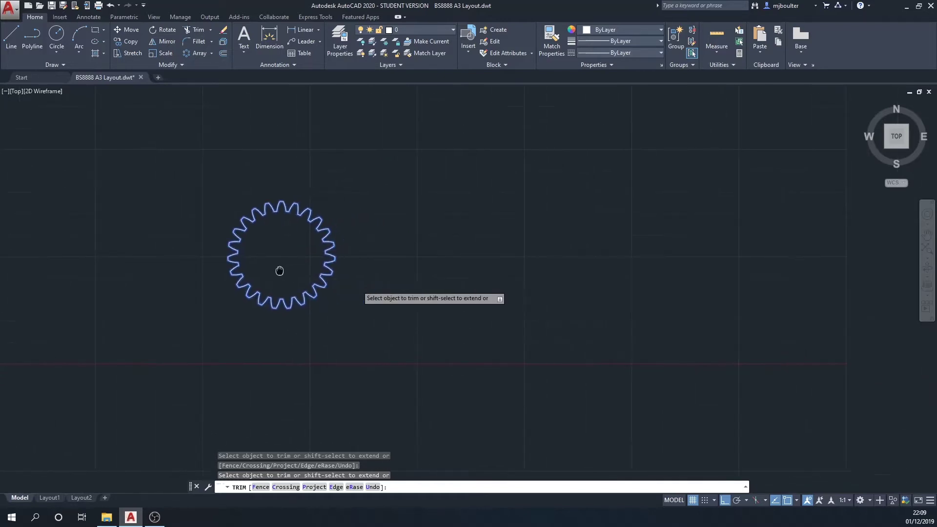
key("Escape")
key("Escape")
Join all segments of the trimmed gear outline into a single polyline.
left_click(209, 161)
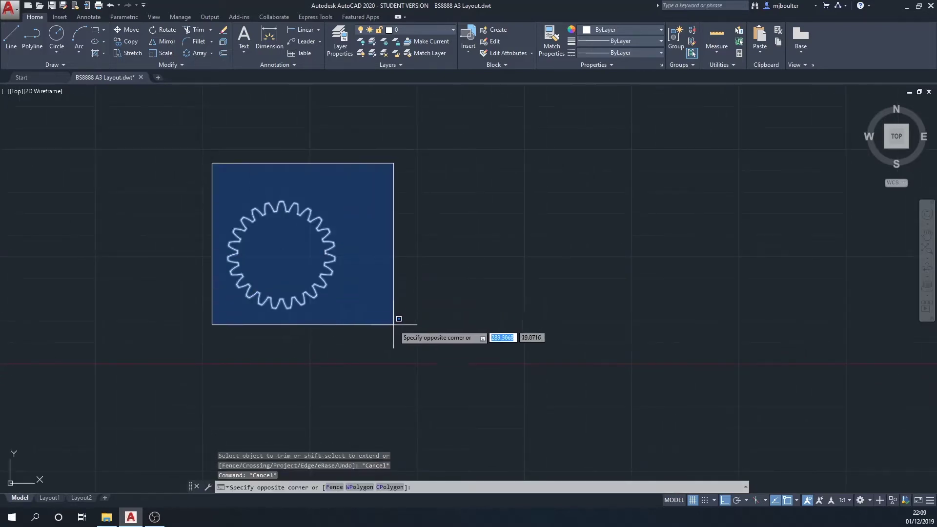
left_click(393, 324)
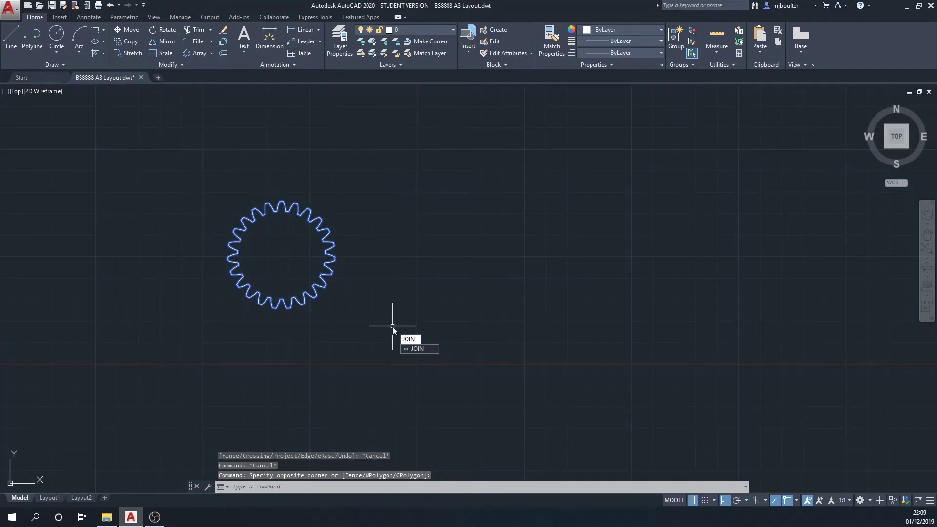
type("JOIN")
key("Return")
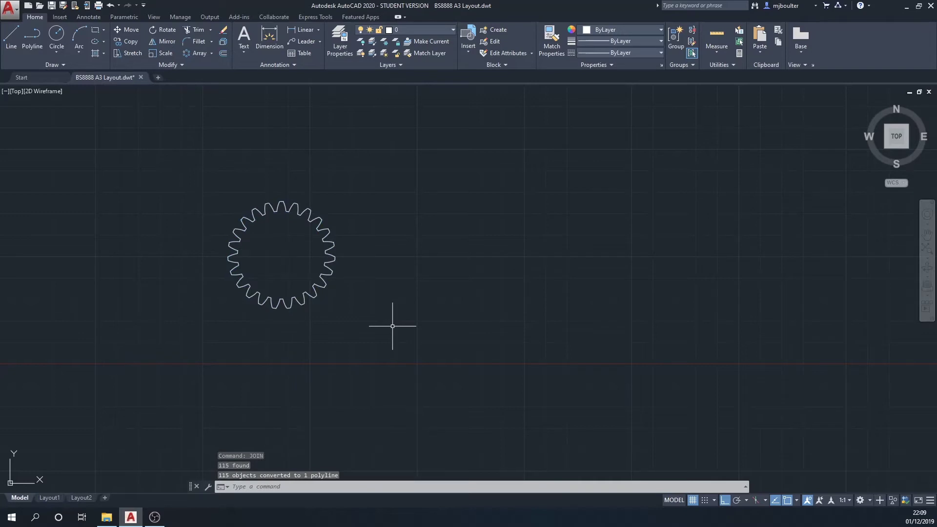
Copy the gear from its centre to four spaced positions in a horizontal row beside the original.
scroll(365, 309, "down", 2)
scroll(361, 307, "up", 2)
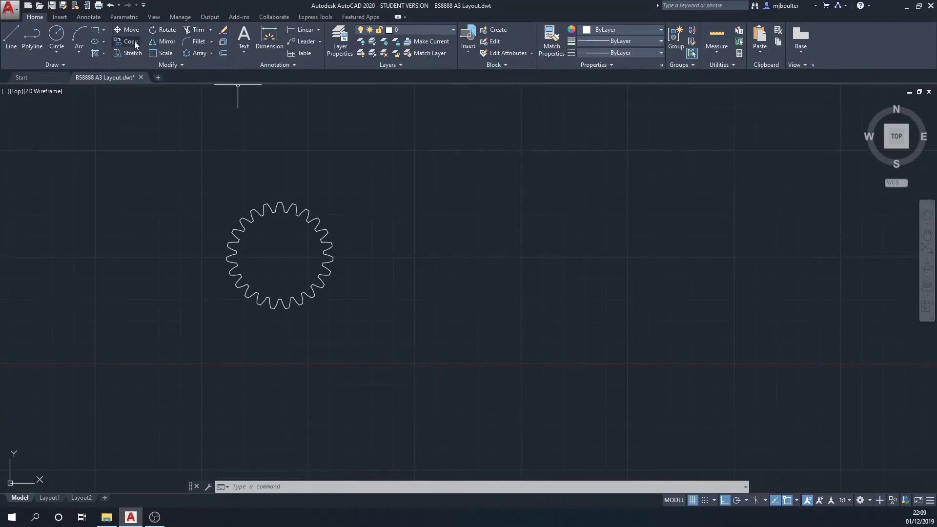
left_click(134, 41)
left_click(188, 192)
left_click(368, 320)
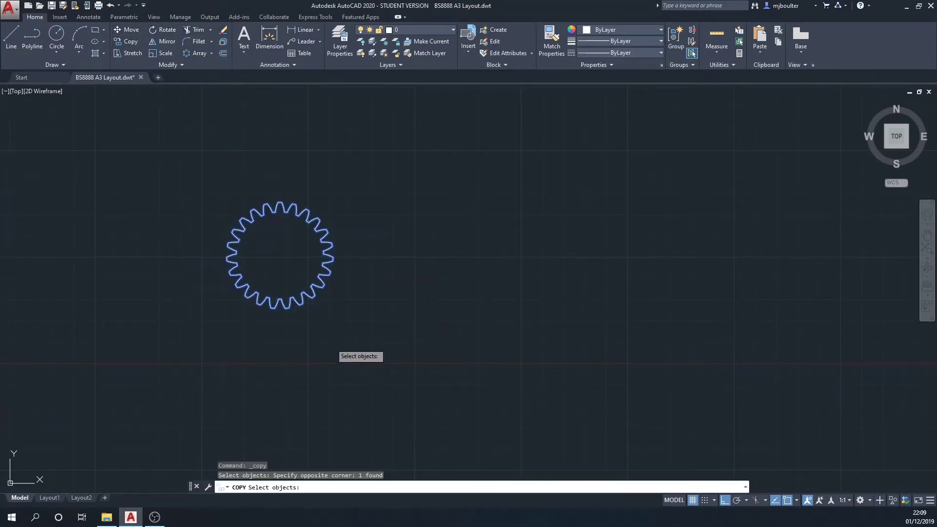
key("Return")
left_click(279, 254)
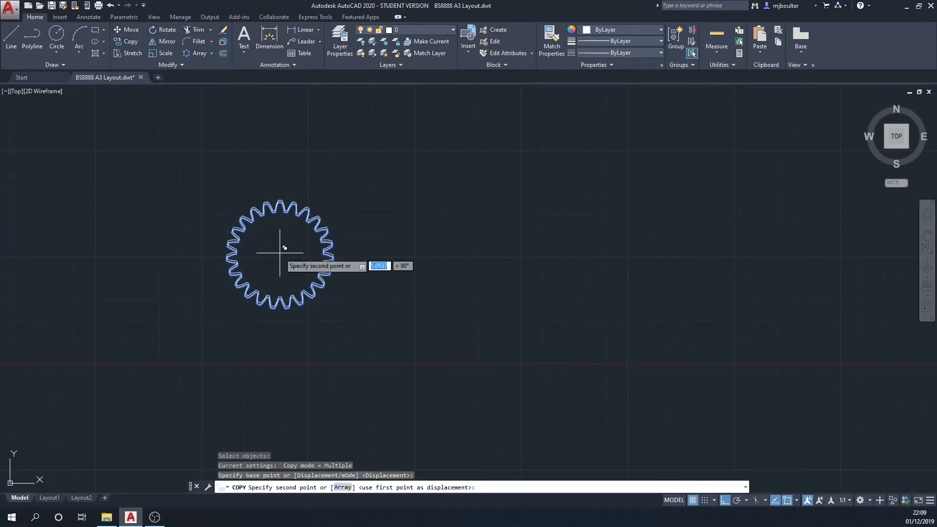
scroll(519, 253, "down", 6)
middle_click_drag(558, 252, 372, 235)
left_click(379, 238)
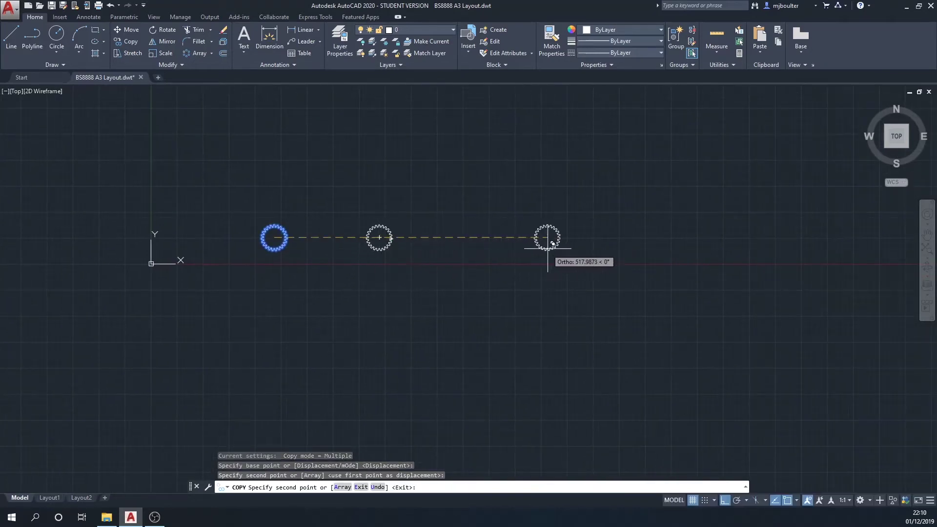
left_click(489, 238)
left_click(614, 238)
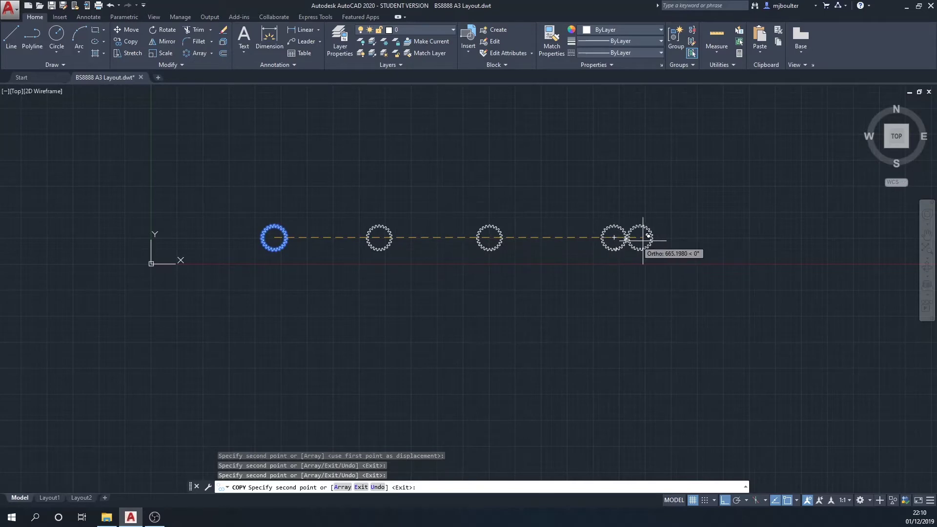
left_click(744, 238)
key("Escape")
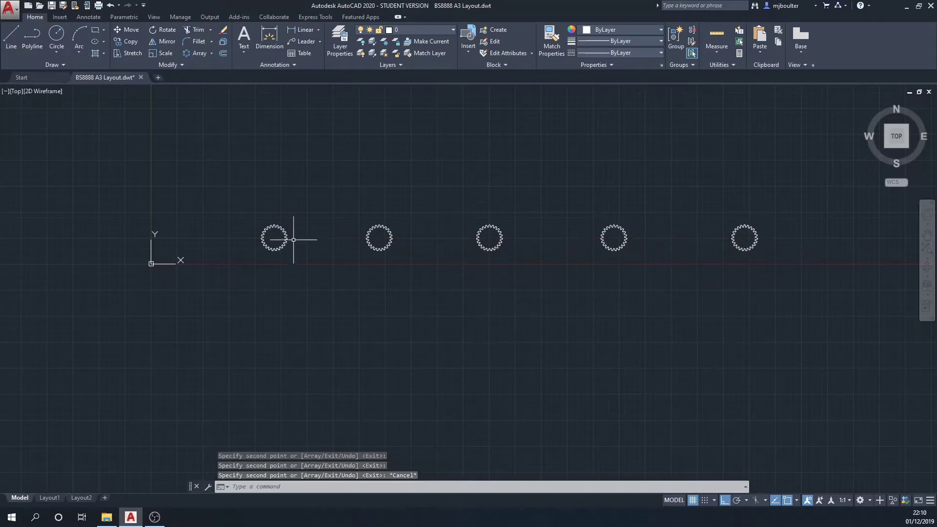
Switch to the 3D Modeling workspace and show the row of gears in the southwest isometric view.
scroll(293, 239, "up", 8)
scroll(288, 265, "up", 2)
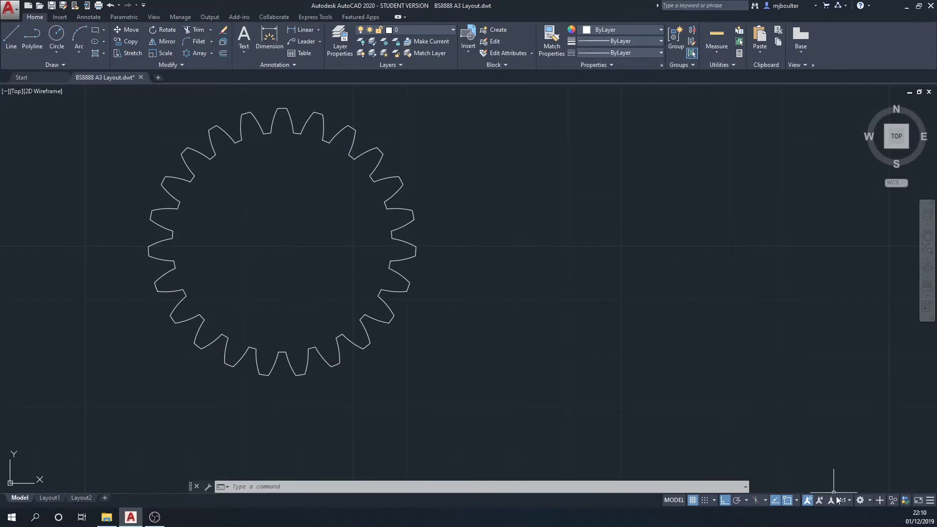
left_click(866, 501)
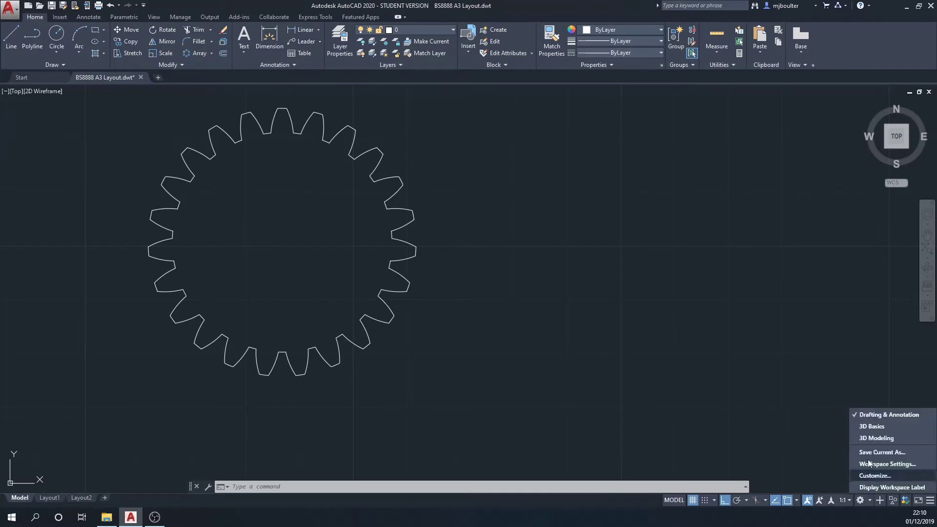
left_click(876, 439)
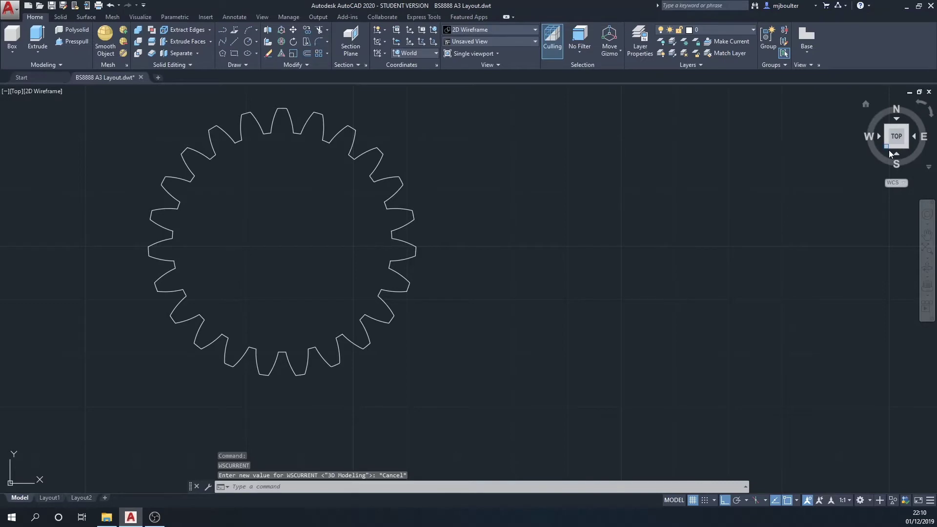
left_click(888, 148)
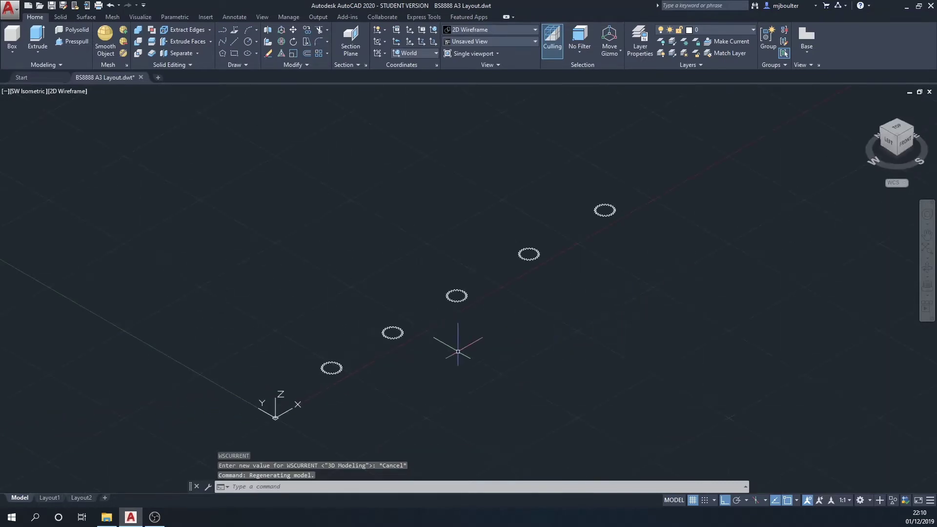
Extrude the first gear outline, nearest the origin, to a height of 20.
scroll(372, 371, "up", 2)
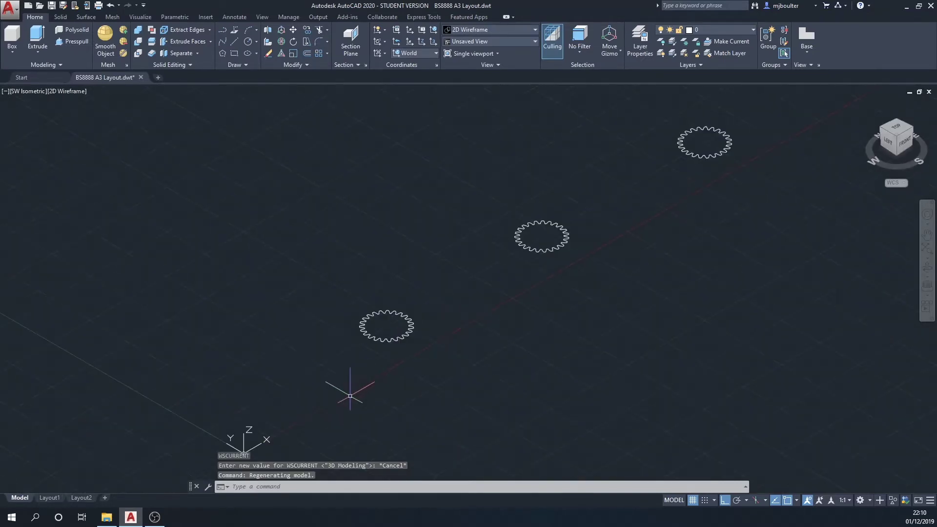
scroll(393, 360, "up", 2)
scroll(387, 327, "up", 4)
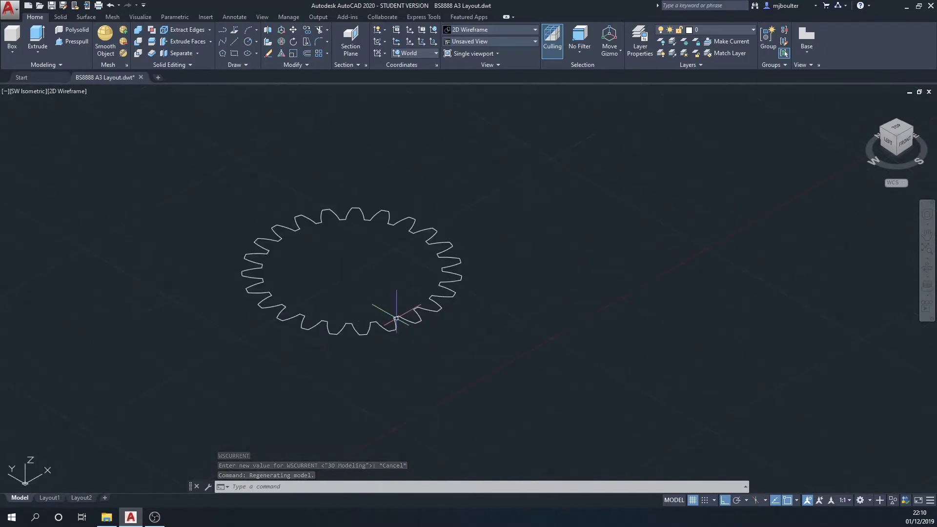
middle_click_drag(352, 260, 355, 309)
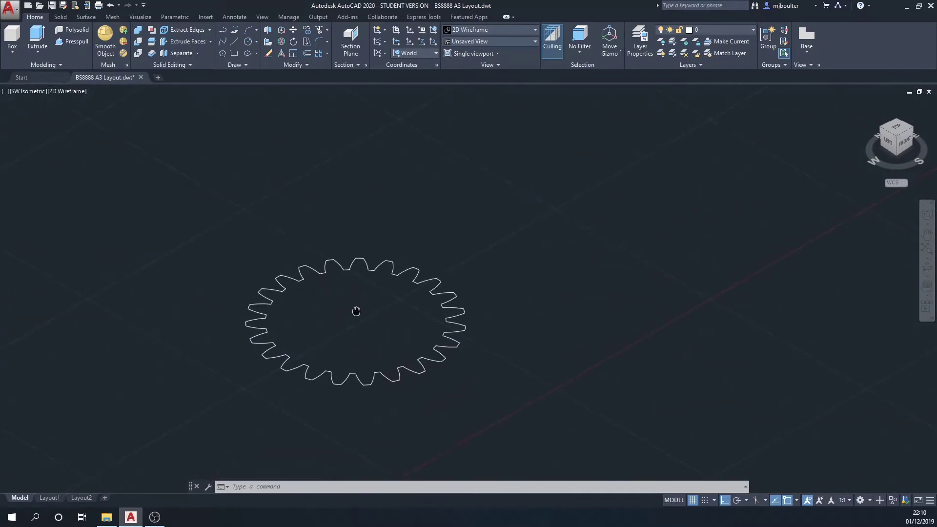
scroll(350, 344, "up", 2)
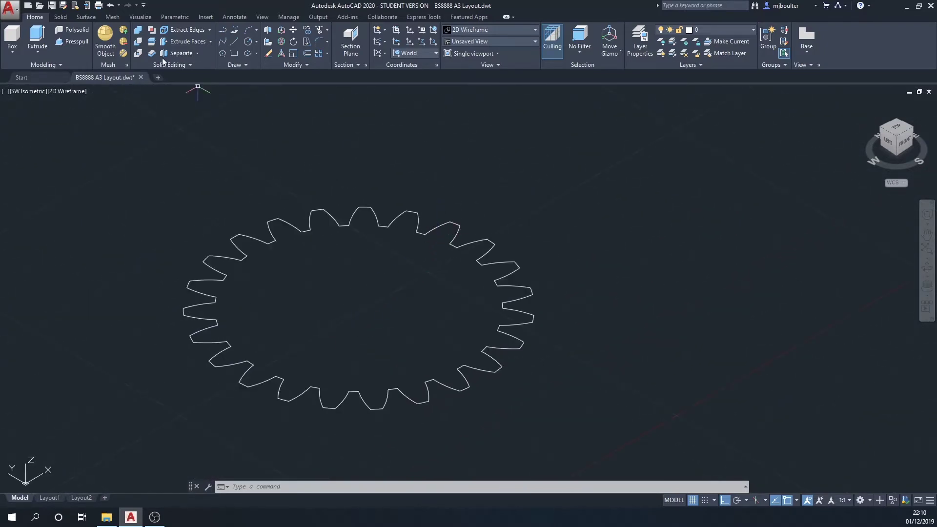
left_click(48, 52)
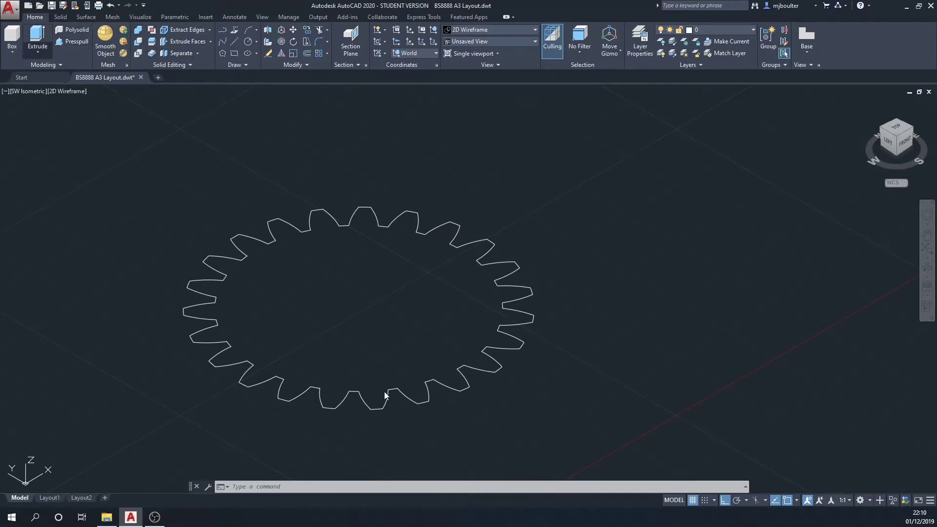
left_click(388, 397)
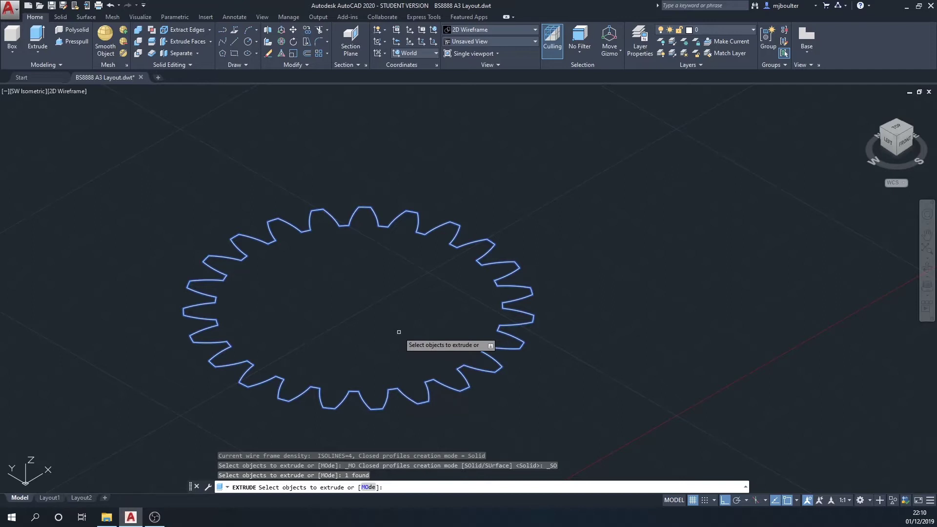
right_click(417, 337)
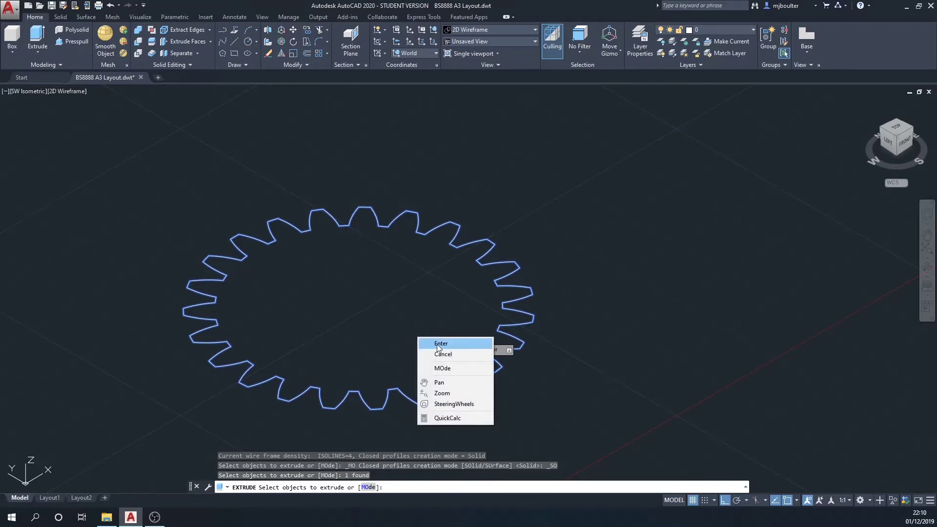
left_click(436, 346)
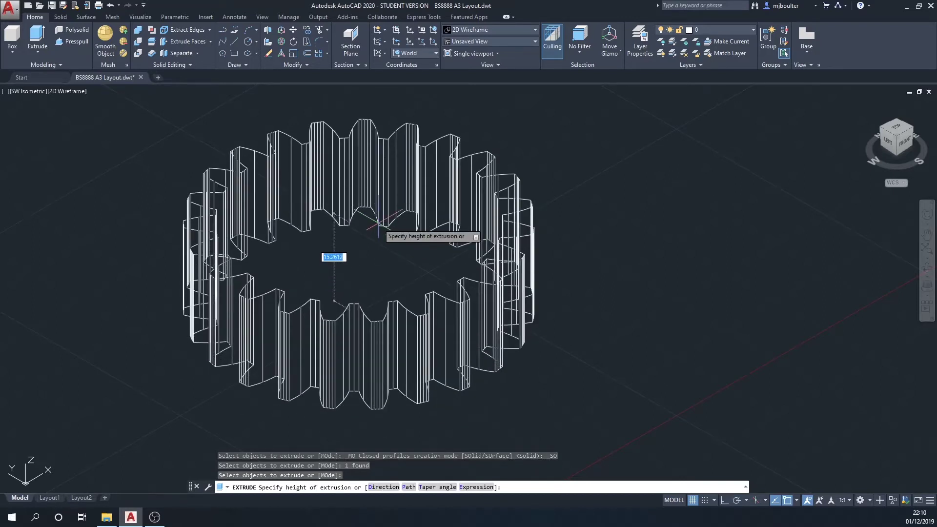
type("20")
key("Return")
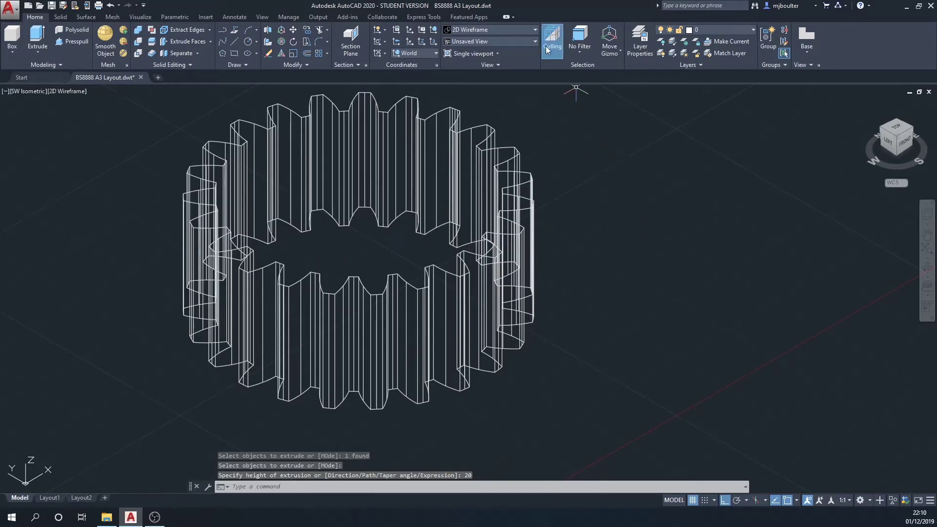
Set the visual style to Shades of Gray and return to the top view.
left_click(535, 29)
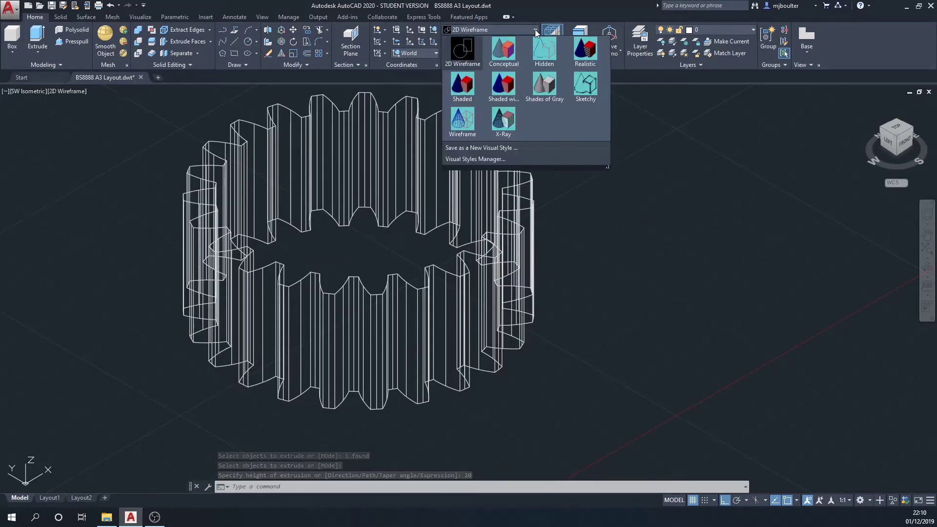
left_click(545, 77)
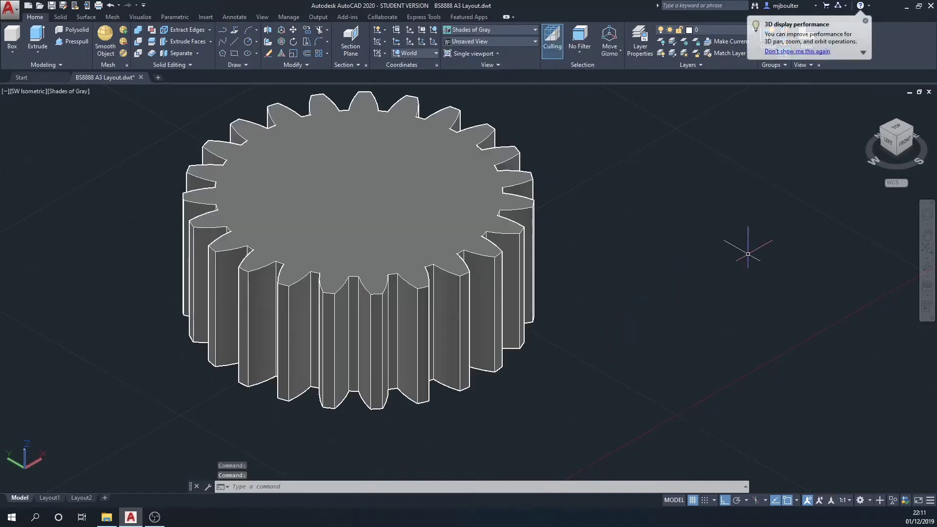
left_click(897, 133)
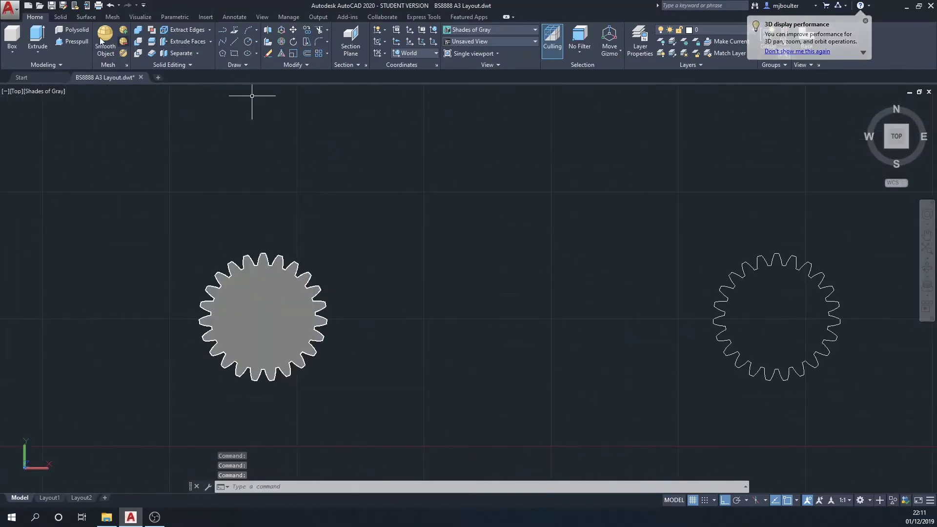
Copy the solid gear from its centre horizontally to the east by about 47 units, so its teeth overlap the original's.
left_click(306, 31)
left_click(238, 296)
key("Return")
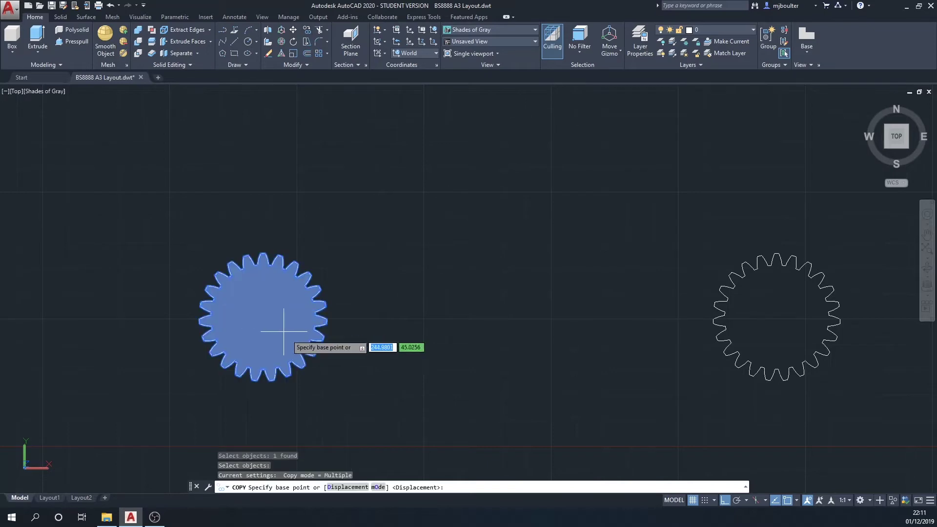
left_click(262, 317)
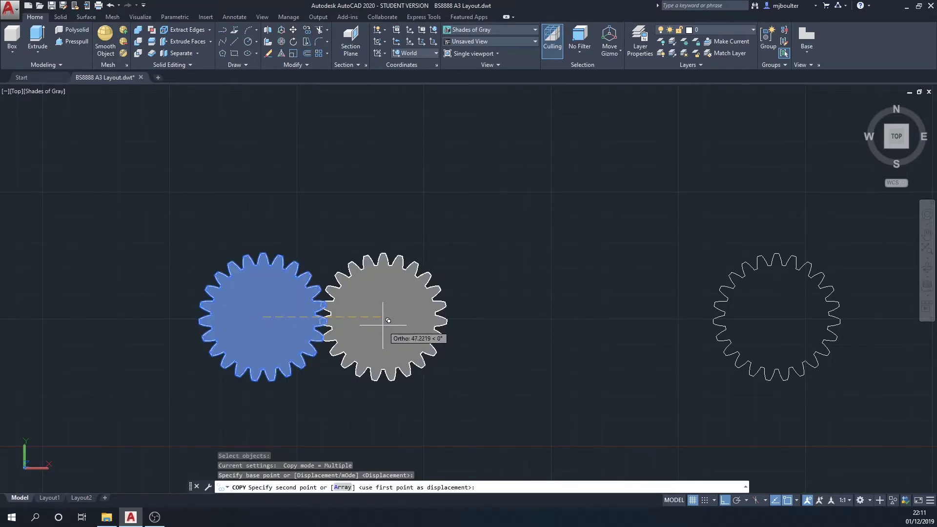
left_click(382, 325)
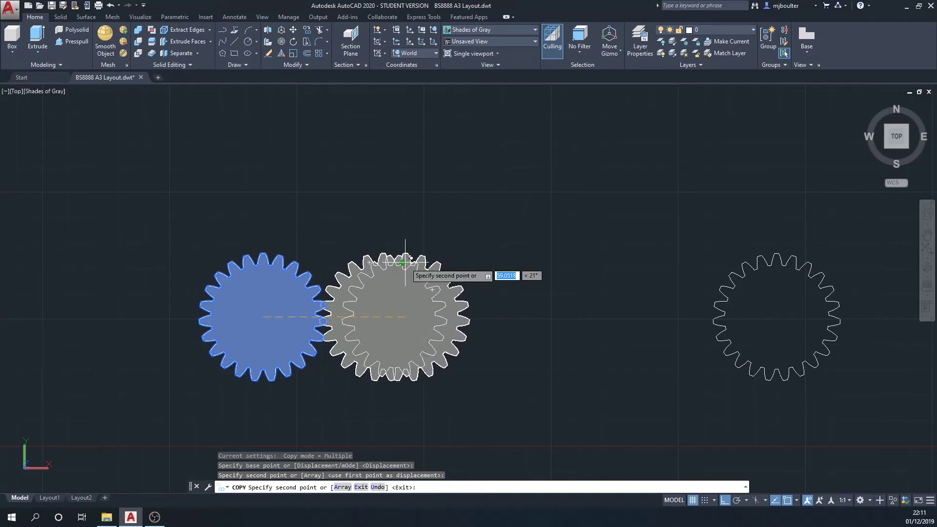
key("Escape")
Rotate the copied solid gear about its centre with Ortho off until its teeth fit between the original gear's teeth.
left_click(294, 43)
left_click(424, 317)
key("Return")
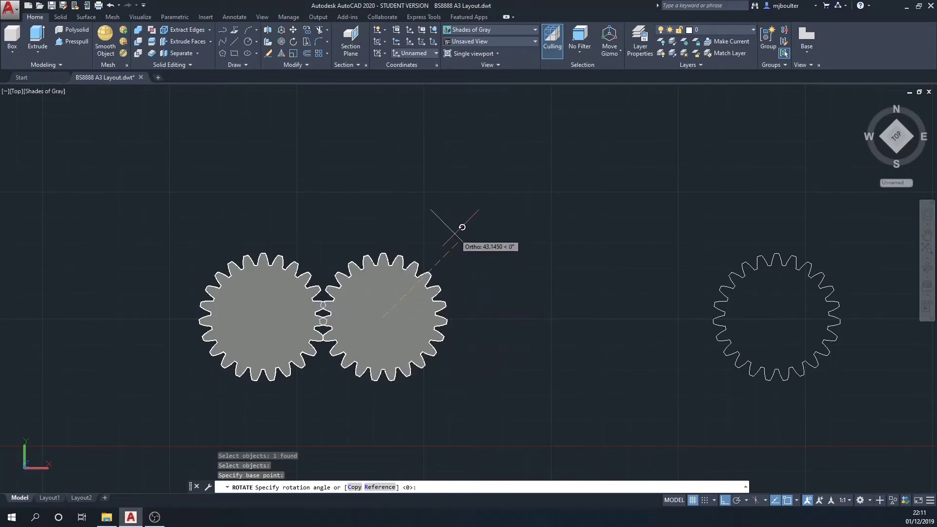
left_click(723, 499)
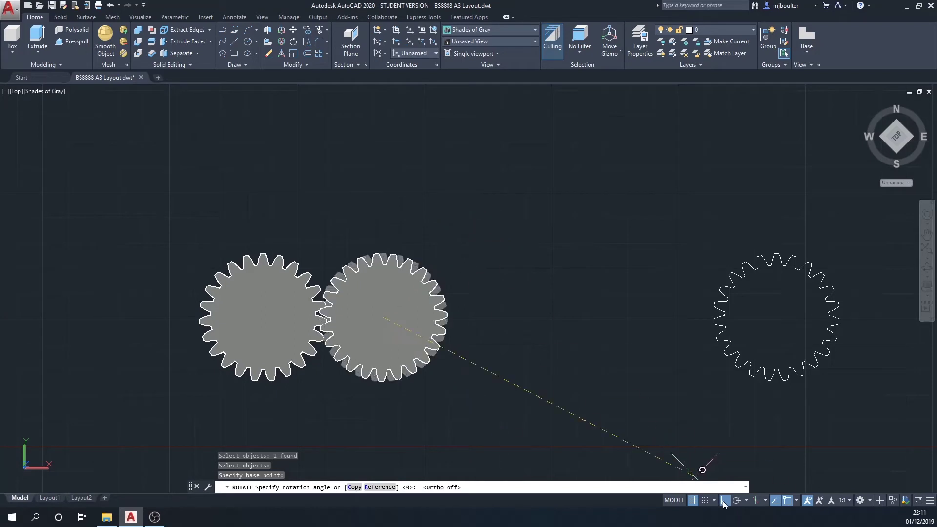
left_click(468, 252)
Move the rotated gear slightly away from the original along the horizontal with Ortho on, keeping the teeth meshed.
scroll(424, 334, "up", 2)
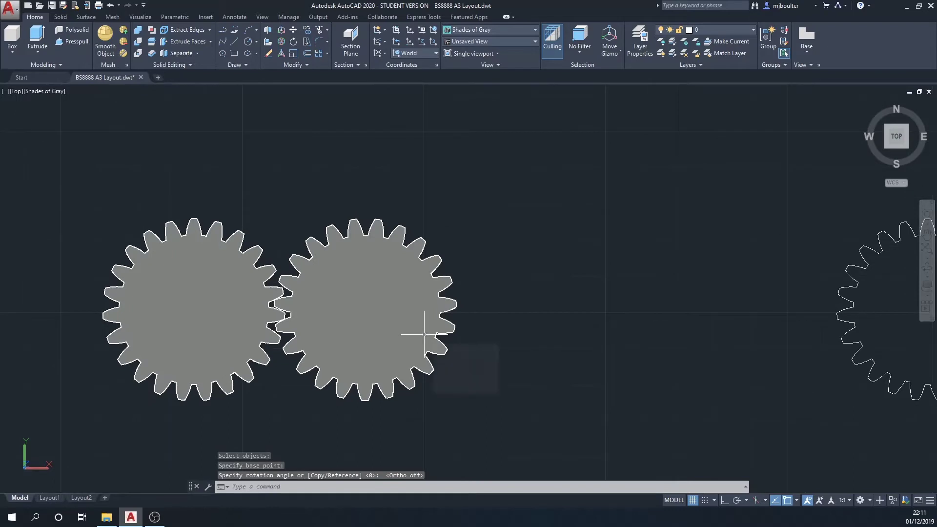
left_click(298, 30)
left_click(396, 334)
key("Return")
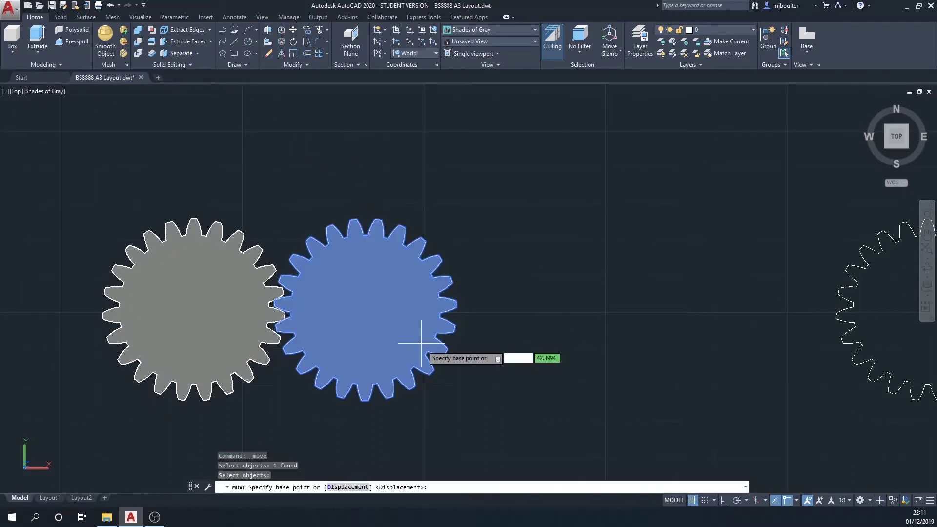
left_click(365, 311)
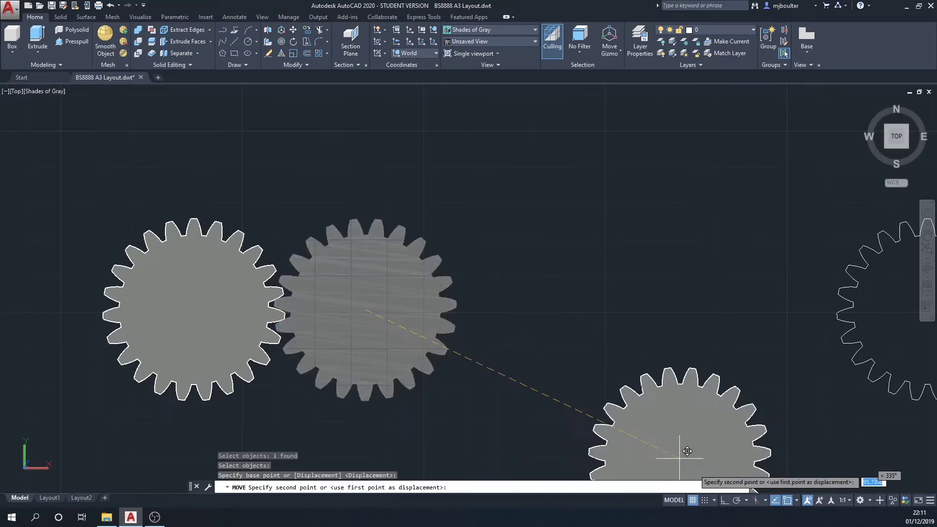
left_click(724, 500)
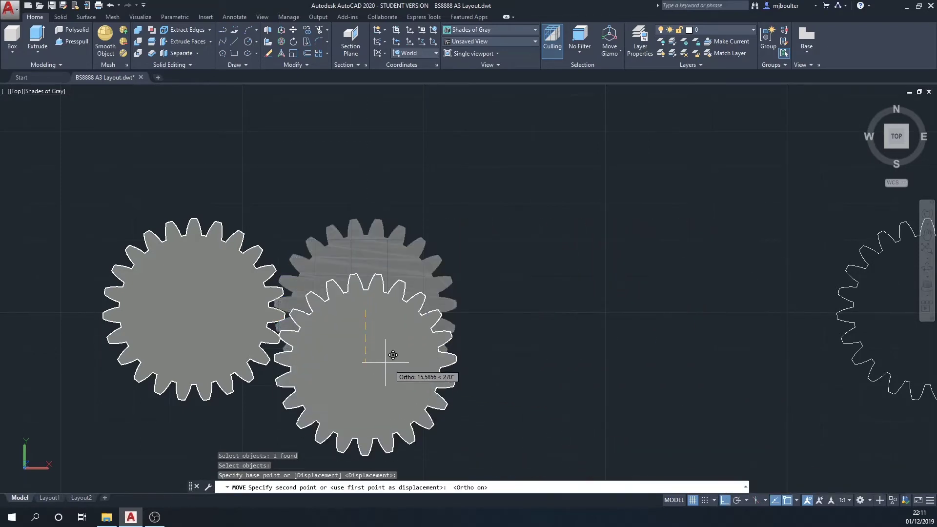
left_click(367, 310)
scroll(534, 309, "down", 2)
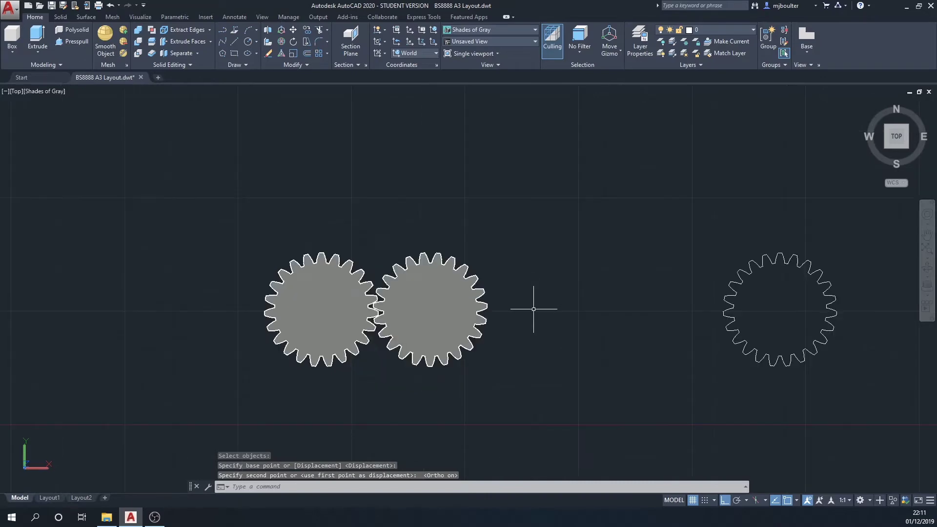
key("Escape")
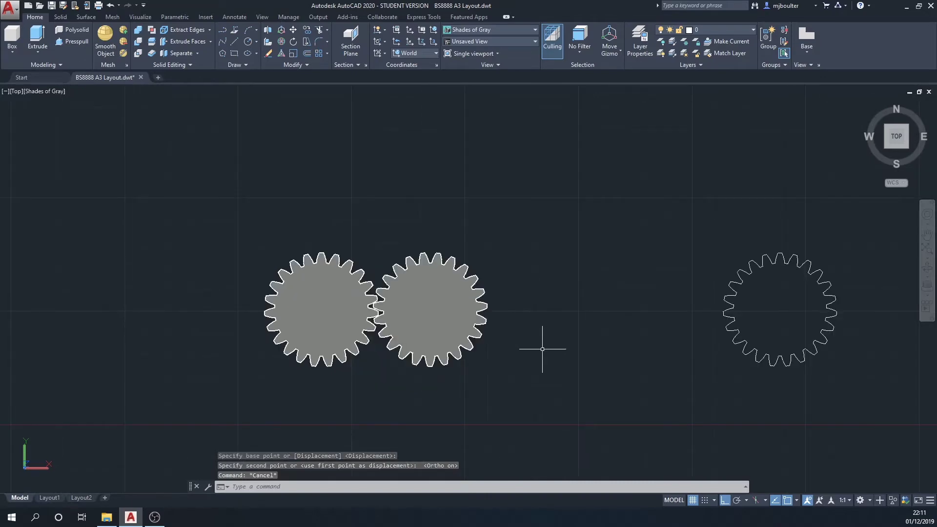
Draw a vertical line 20 long along the Z axis from the centre of the first unextruded gear outline.
middle_click_drag(580, 395, 619, 329, "shift")
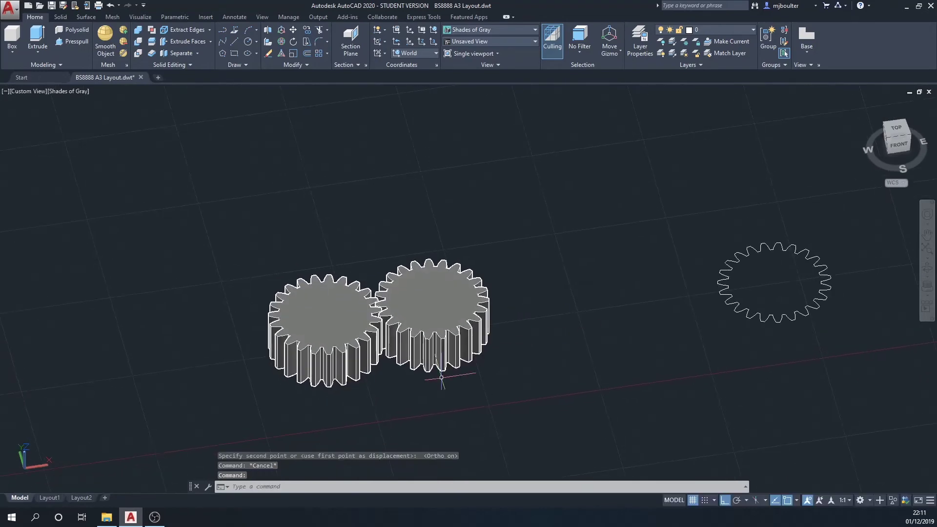
scroll(537, 327, "down", 2)
scroll(526, 328, "up", 2)
middle_click_drag(527, 328, 473, 382)
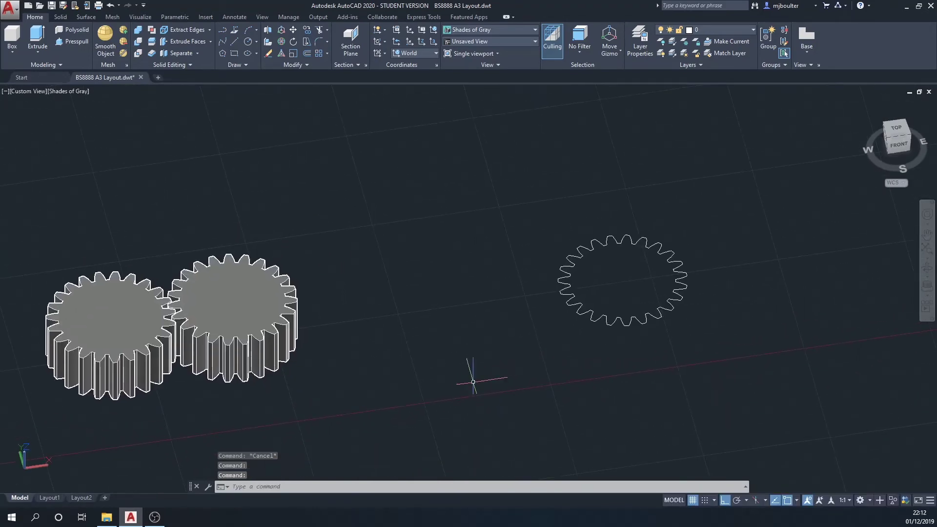
middle_click_drag(570, 410, 418, 416)
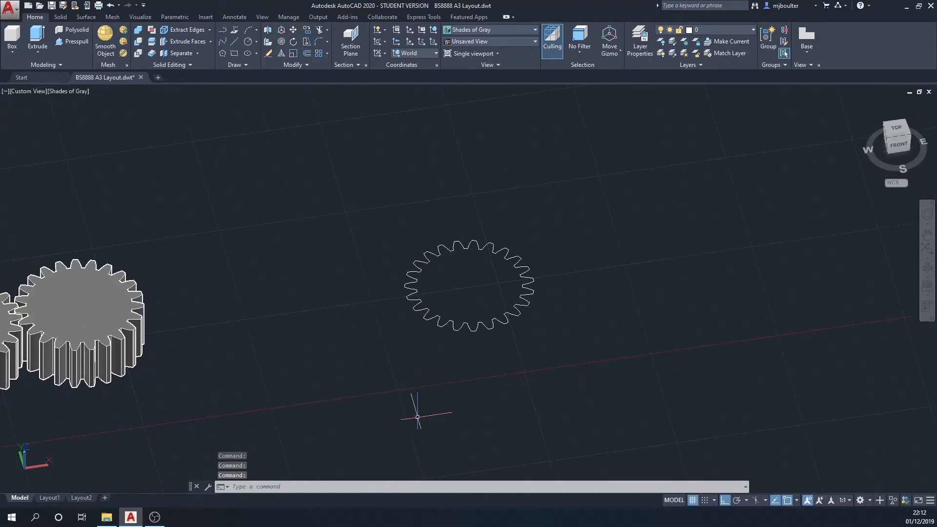
left_click(235, 40)
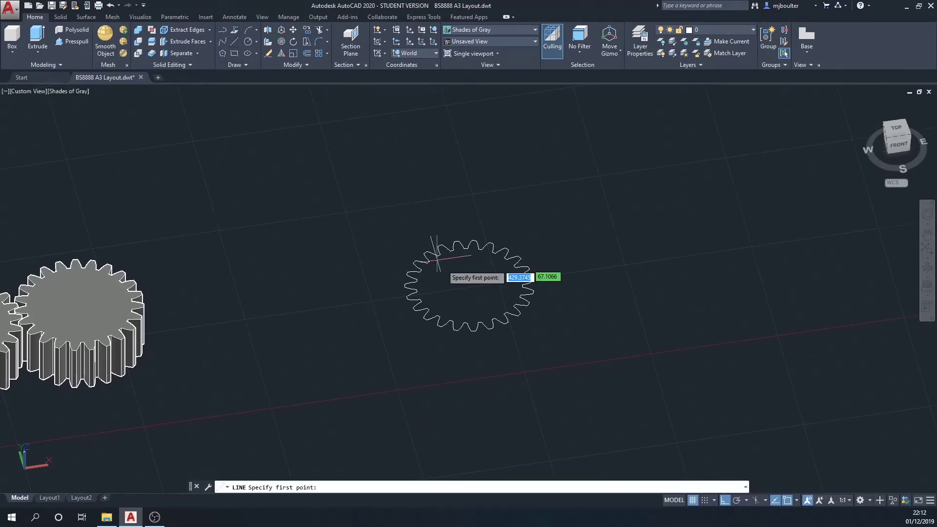
left_click(469, 285)
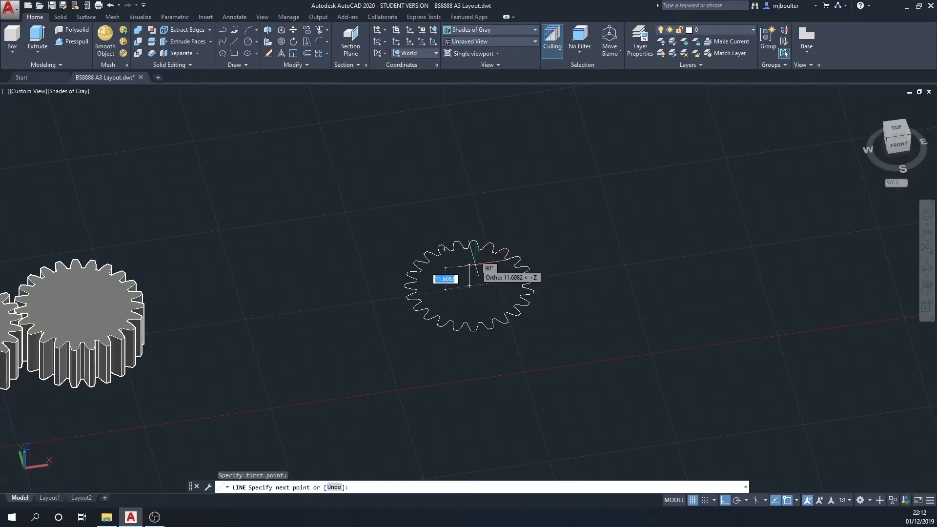
scroll(473, 263, "down", 2)
middle_click_drag(473, 270, 478, 209, "shift")
type("20")
key("Return")
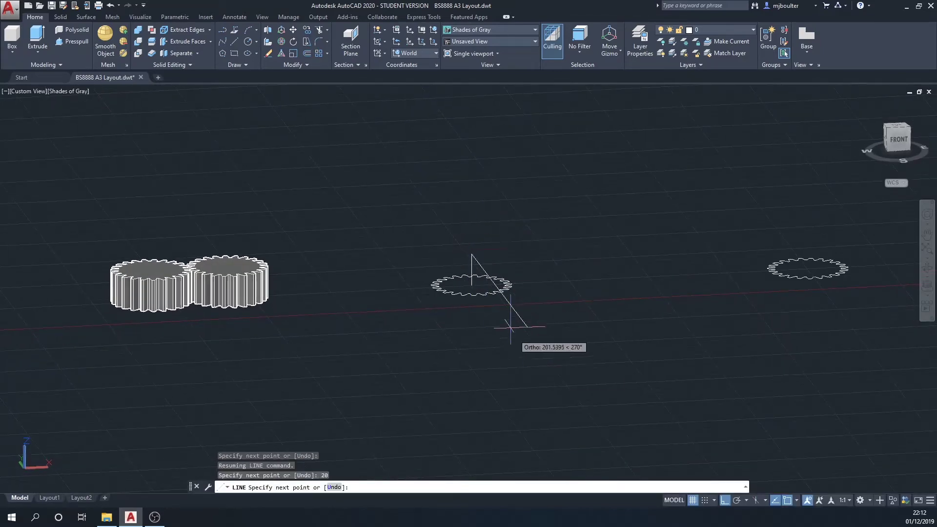
key("Escape")
middle_click_drag(466, 286, 479, 271, "shift")
scroll(437, 344, "up", 3)
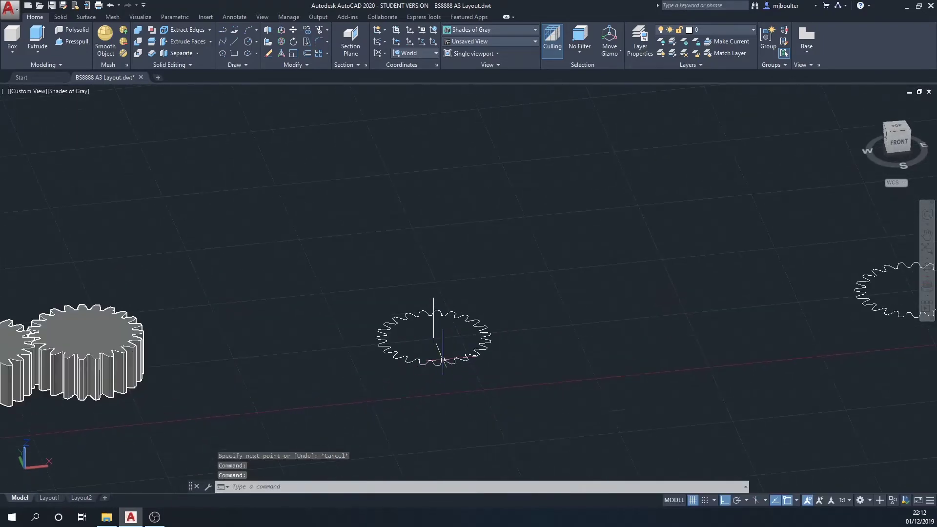
scroll(443, 360, "up", 3)
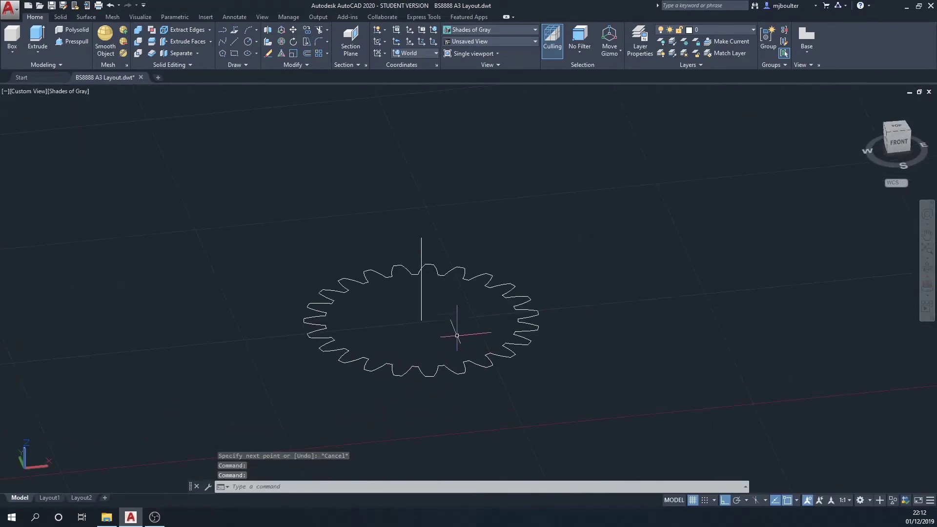
Sweep the first unextruded gear outline along the vertical centre line with a twist angle of 45 to make a helical gear.
left_click(37, 53)
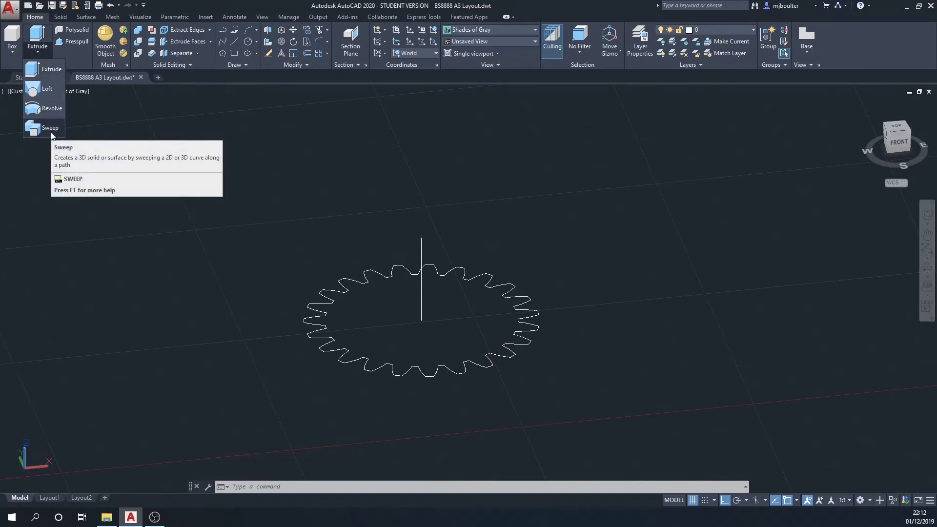
left_click(49, 127)
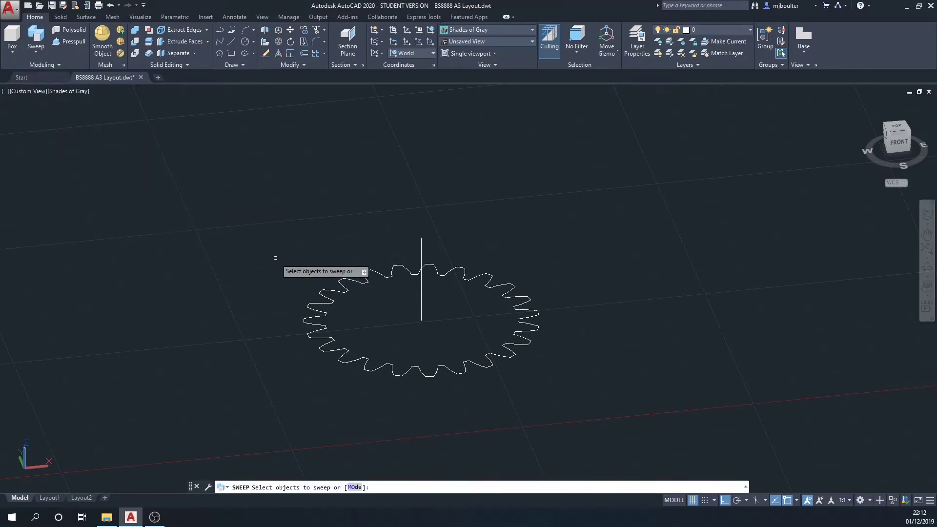
left_click(320, 319)
right_click(387, 346)
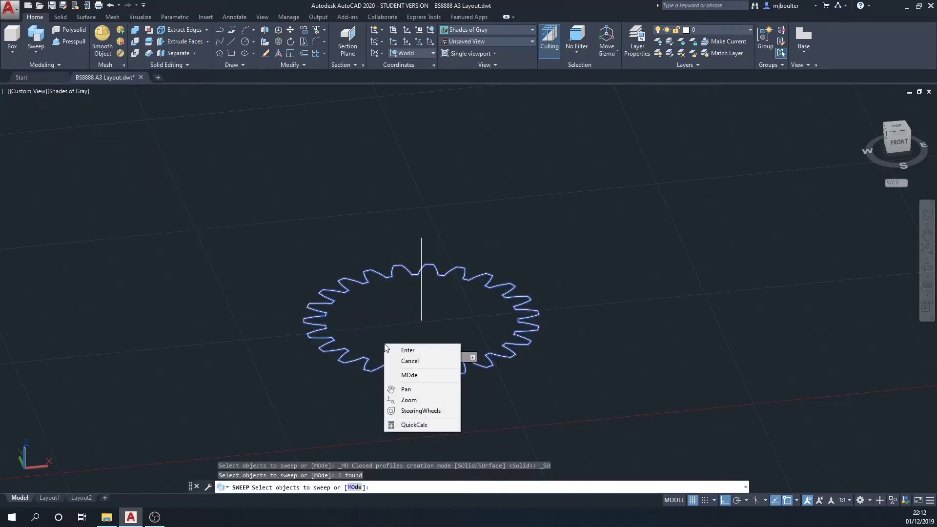
left_click(409, 350)
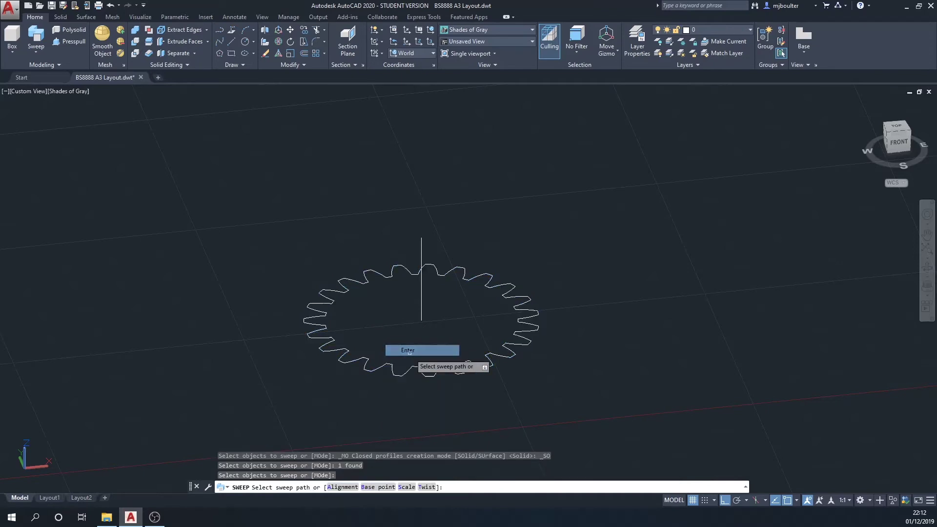
left_click(427, 486)
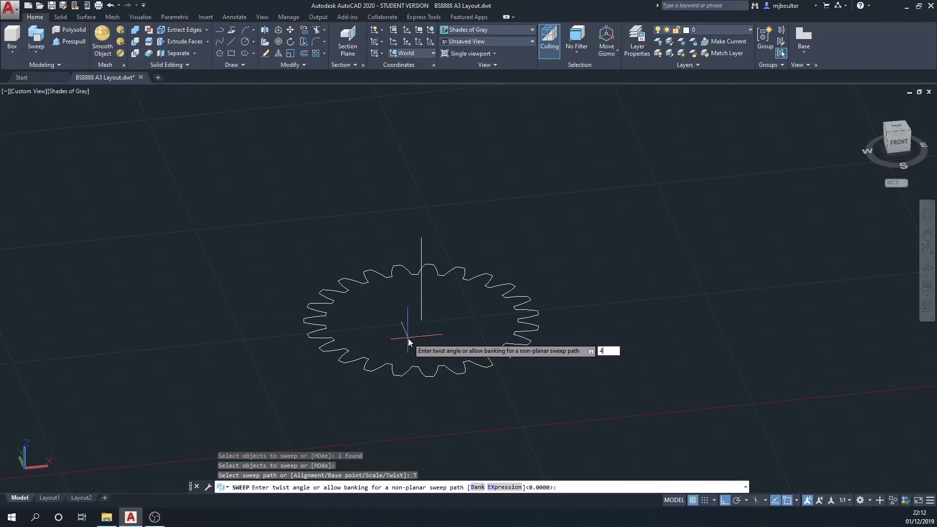
key("Return")
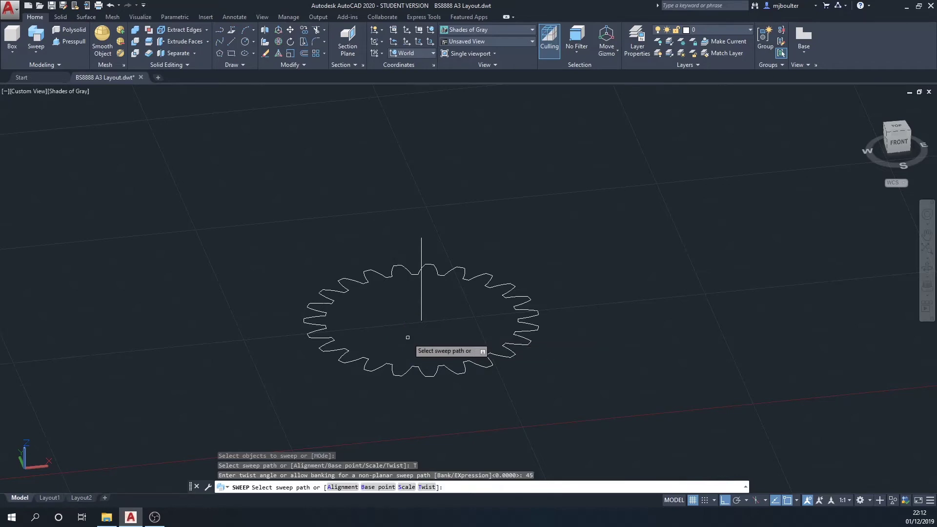
left_click(421, 295)
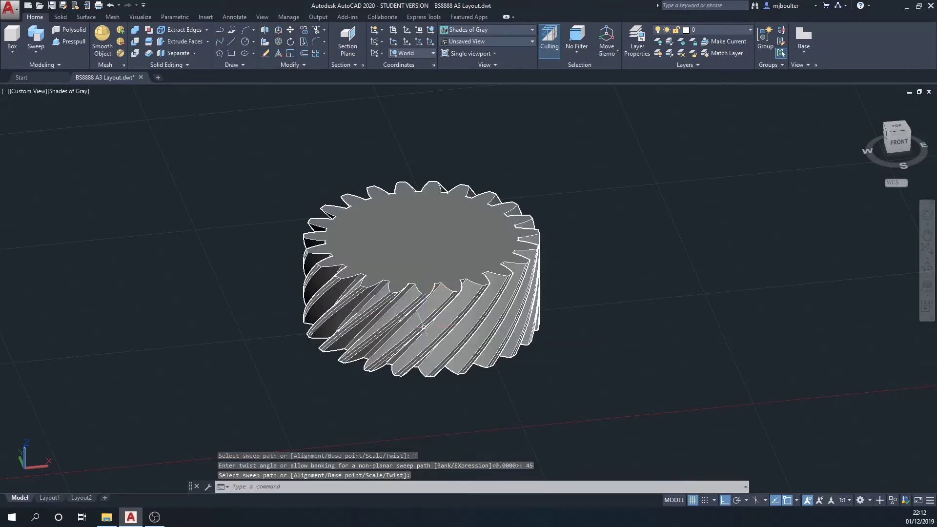
Mirror the helical gear across a vertical line on its east side in the top view, keeping the source object.
left_click(895, 125)
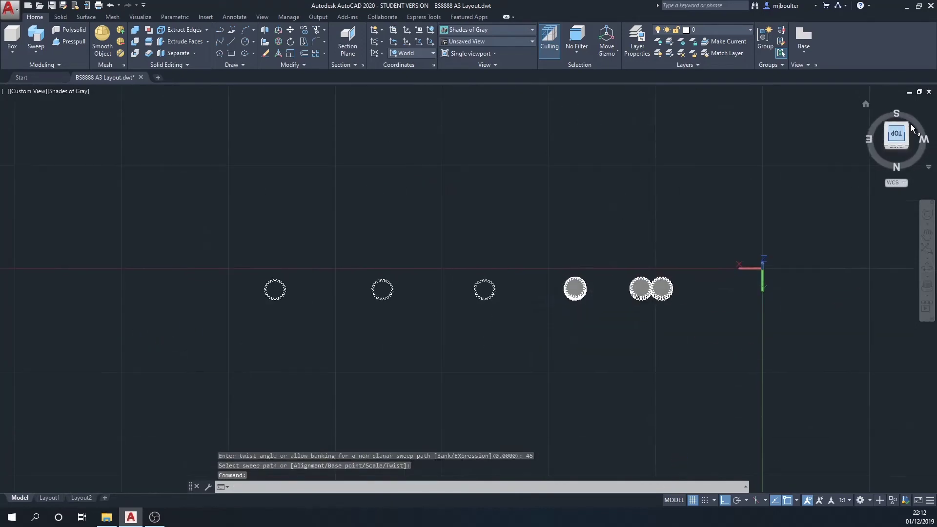
left_click(930, 113)
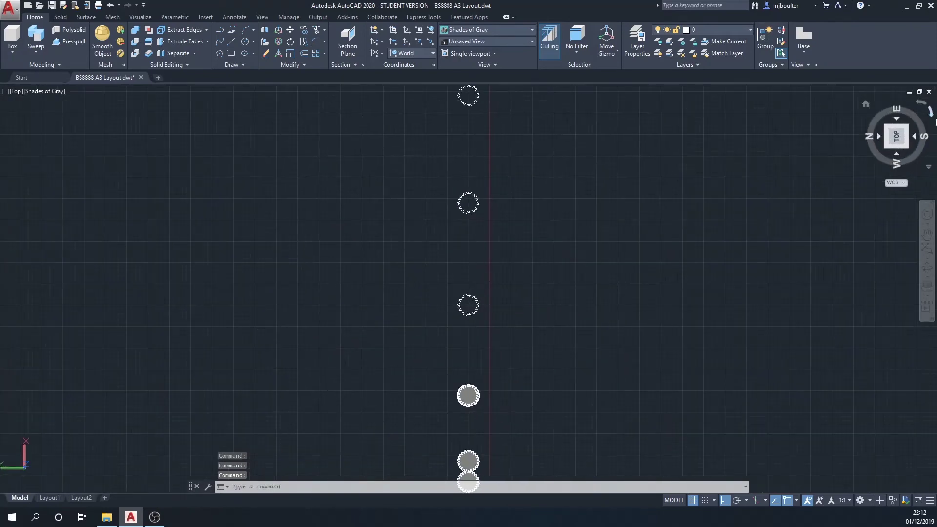
left_click(930, 113)
scroll(363, 293, "up", 8)
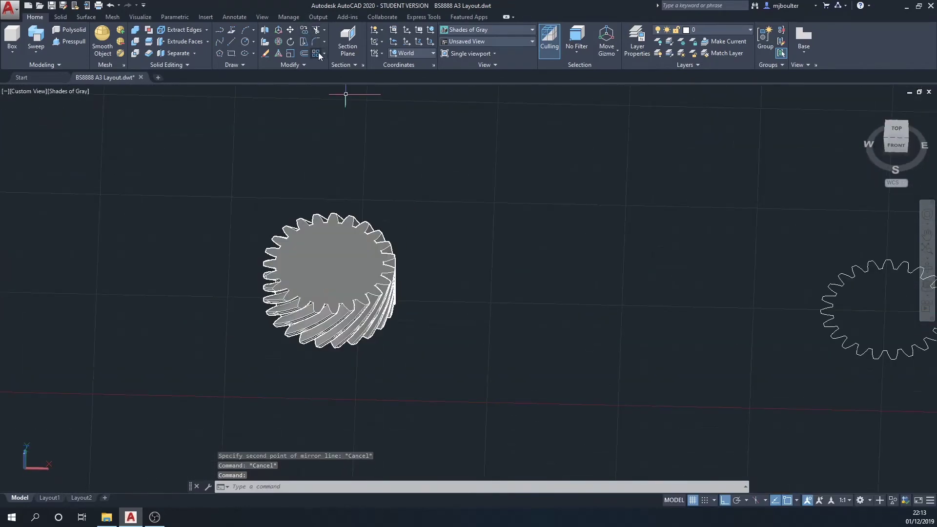
left_click(304, 64)
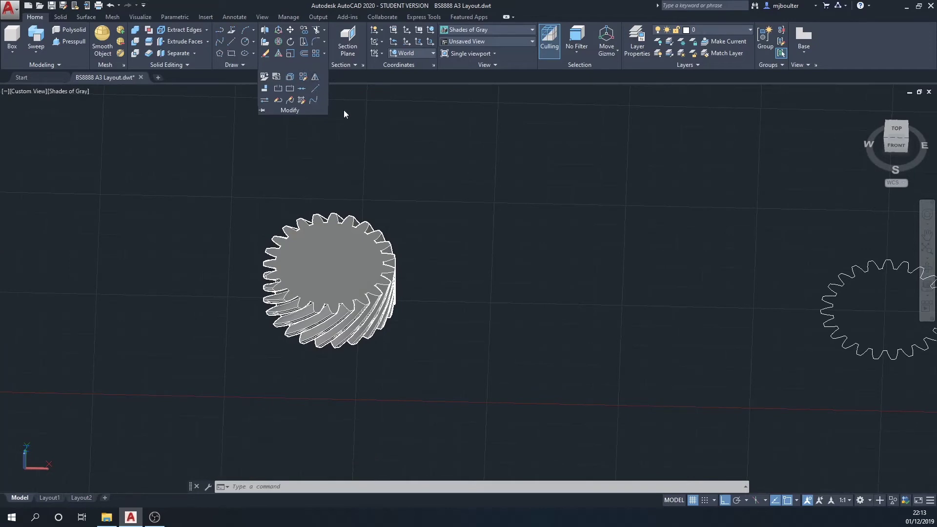
key("Return")
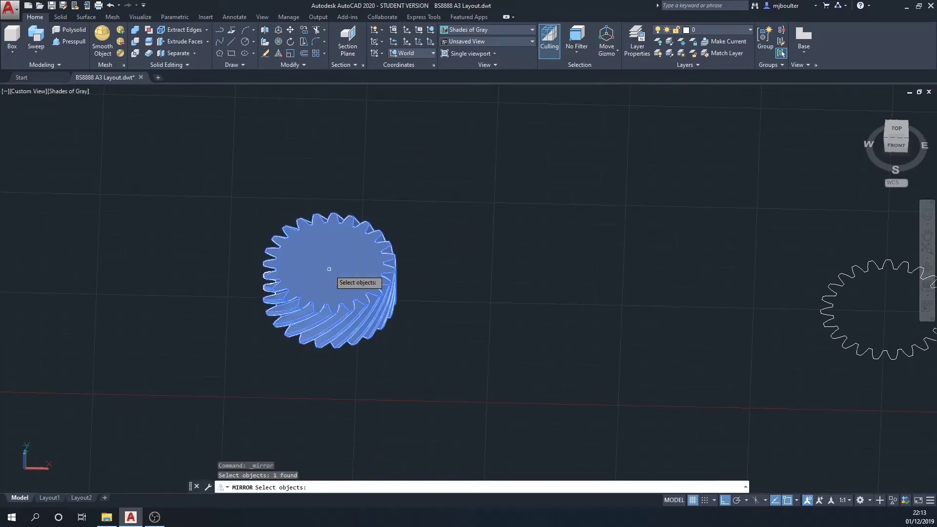
key("Return")
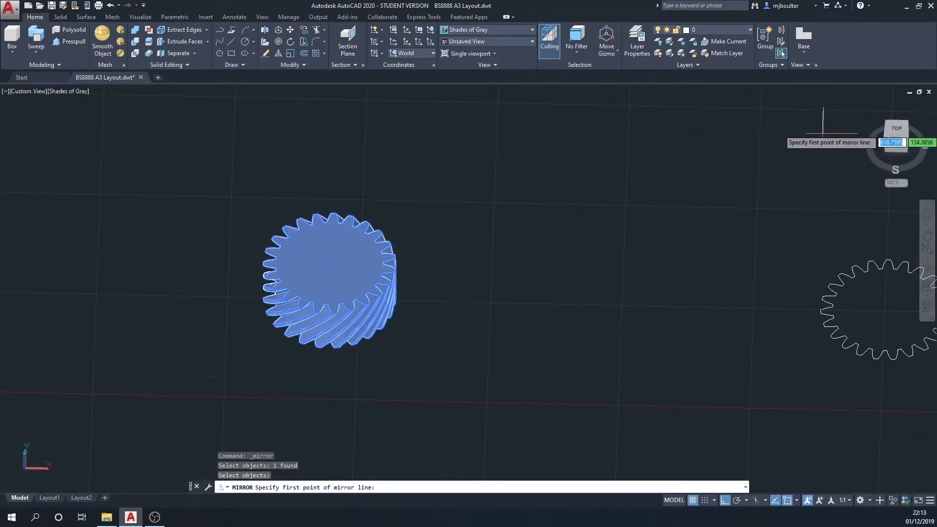
left_click(894, 130)
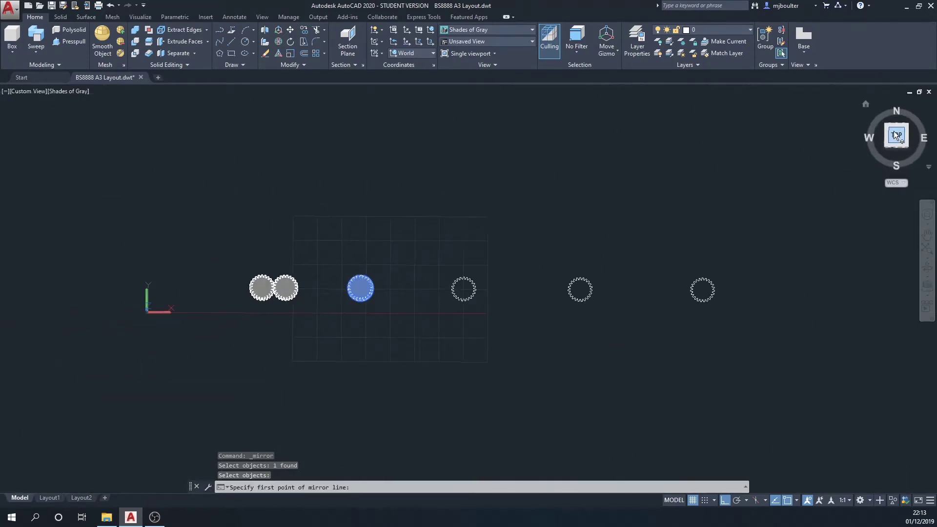
left_click(447, 165)
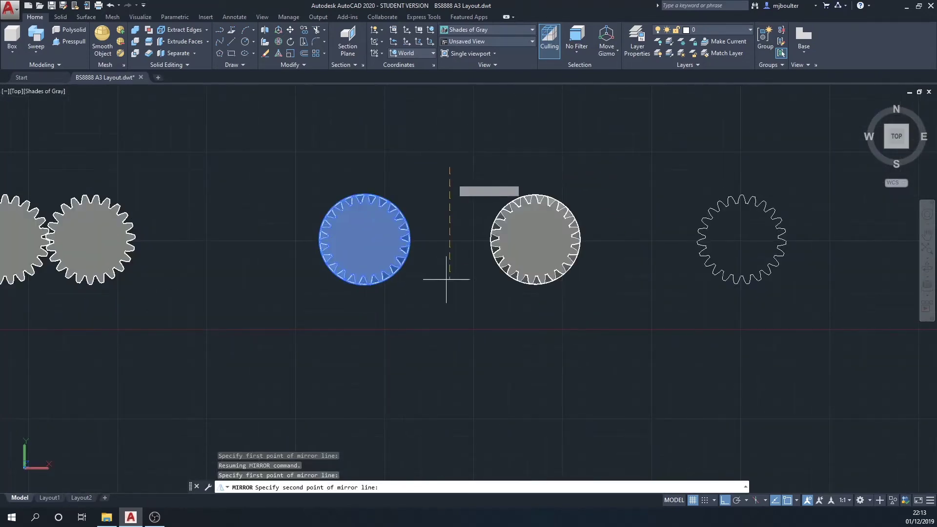
left_click(438, 325)
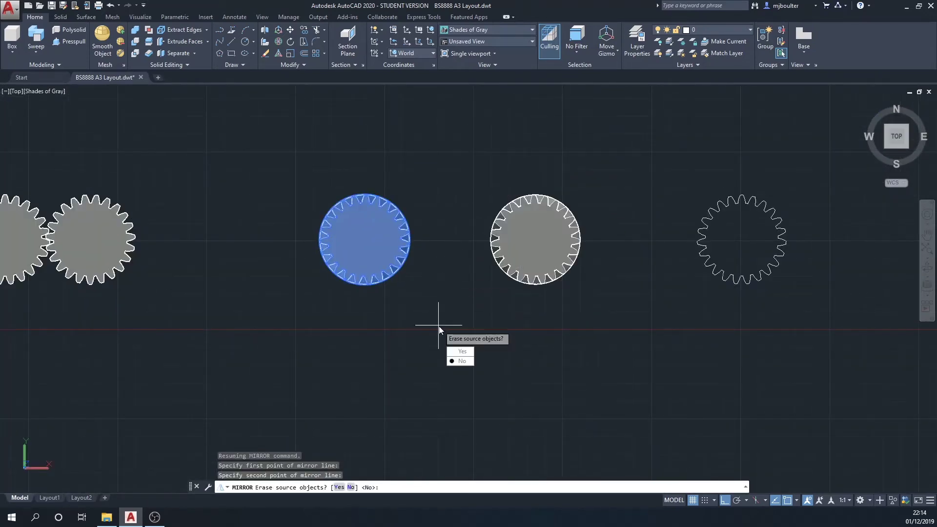
left_click(461, 361)
key("Escape")
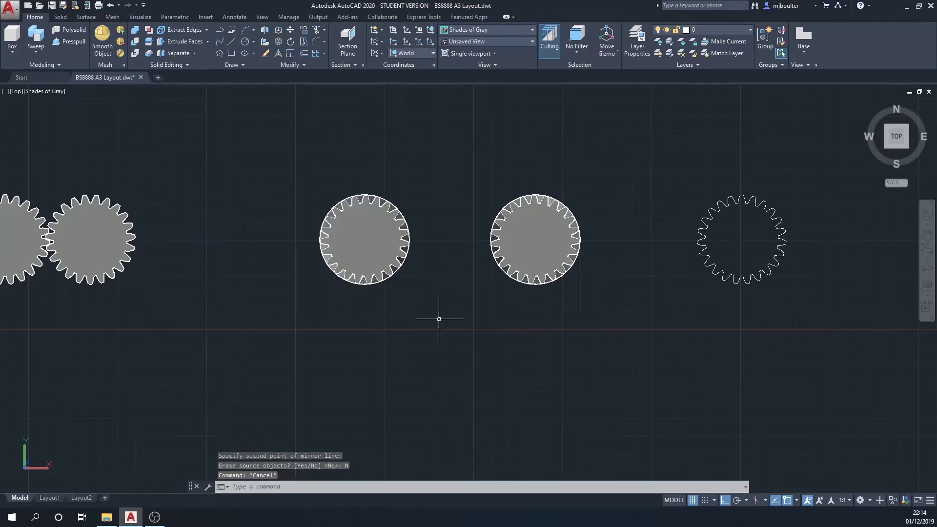
Move the mirrored helical gear from its bottom face centre about 49 units west along the horizontal, so its teeth overlap the original's.
left_click(291, 31)
left_click(506, 230)
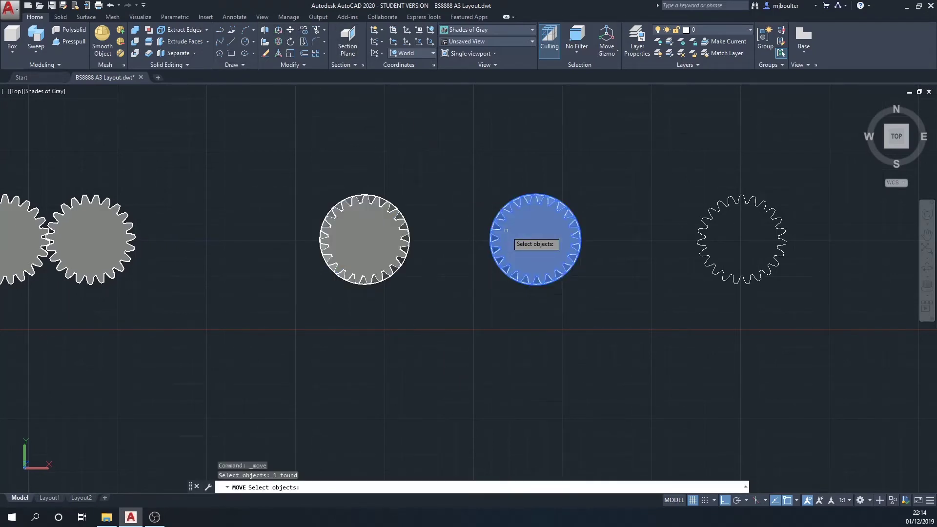
key("Return")
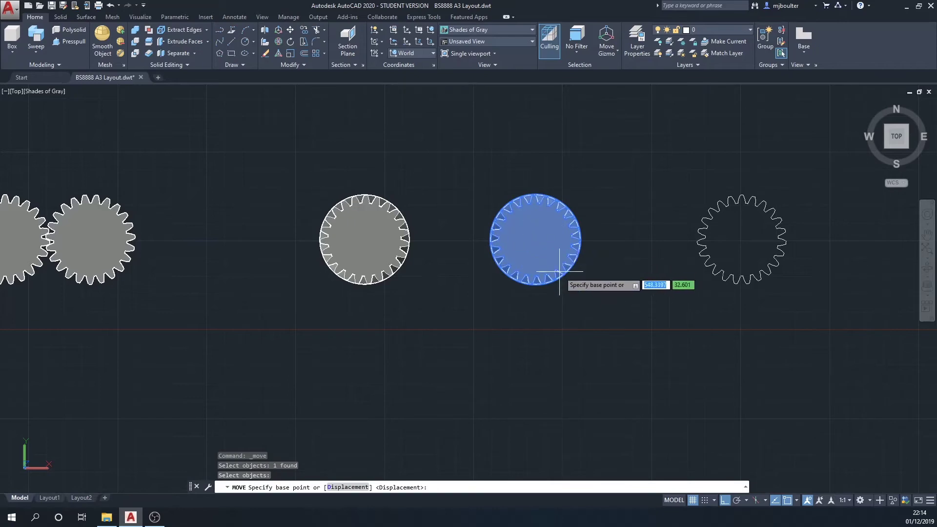
middle_click_drag(547, 313, 537, 92, "shift")
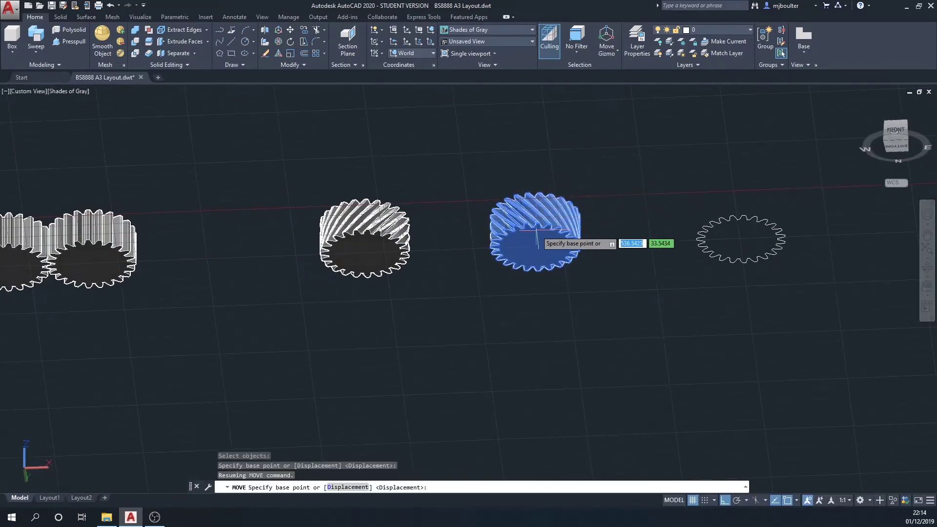
scroll(532, 229, "up", 5)
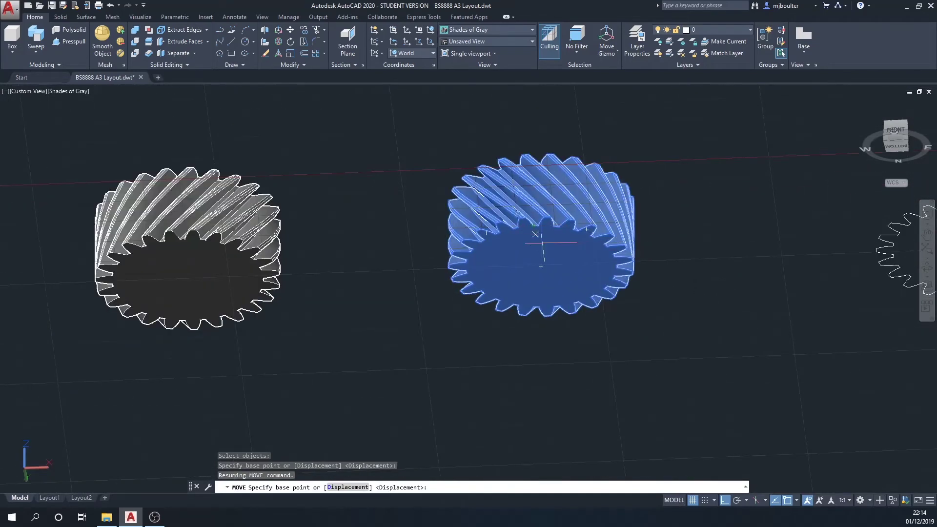
left_click(540, 266)
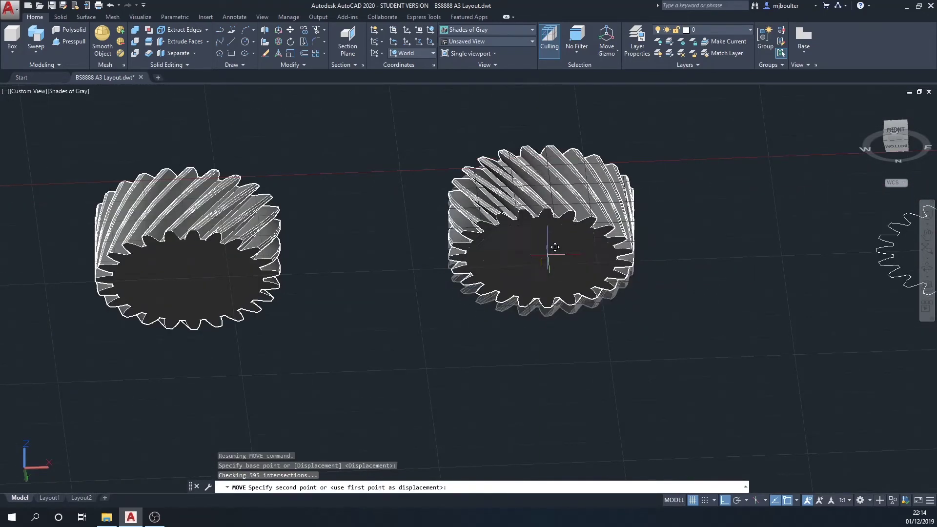
middle_click_drag(558, 163, 547, 258, "shift")
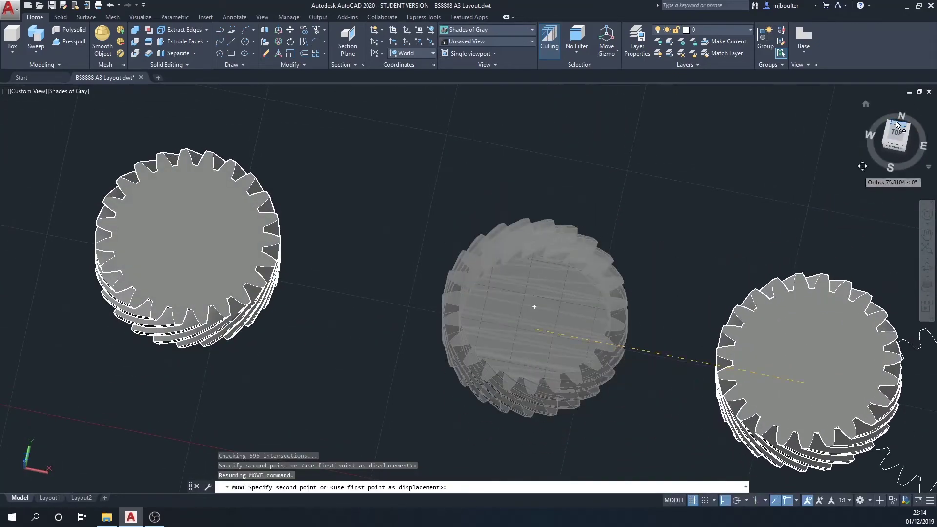
left_click(897, 135)
scroll(386, 292, "up", 5)
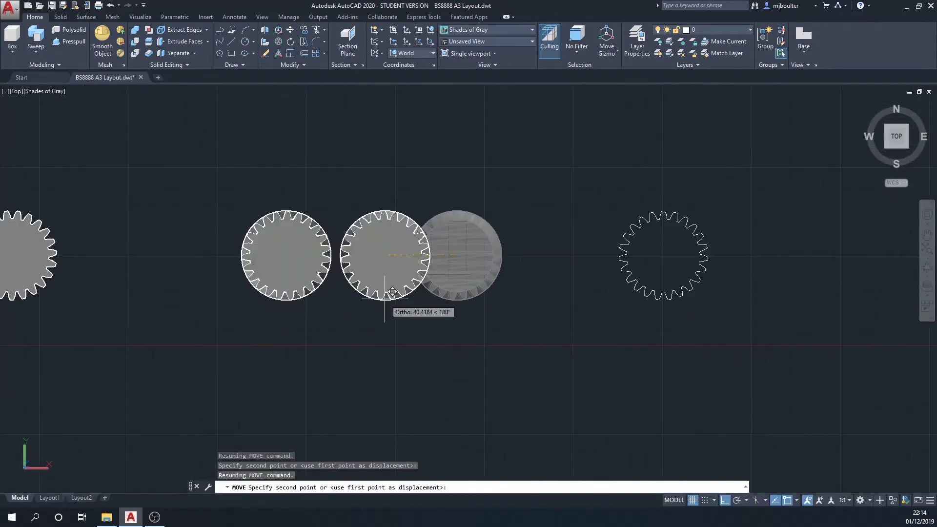
scroll(373, 270, "up", 5)
scroll(366, 261, "down", 3)
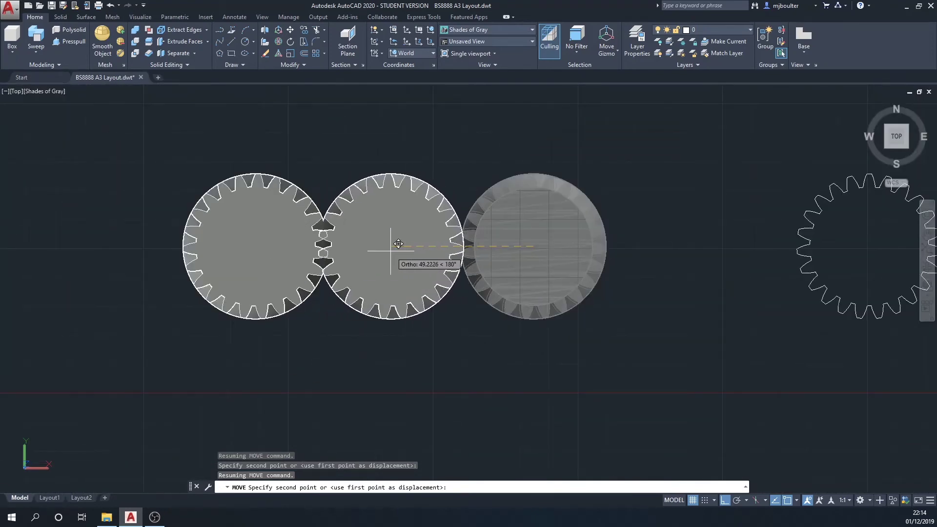
left_click(391, 251)
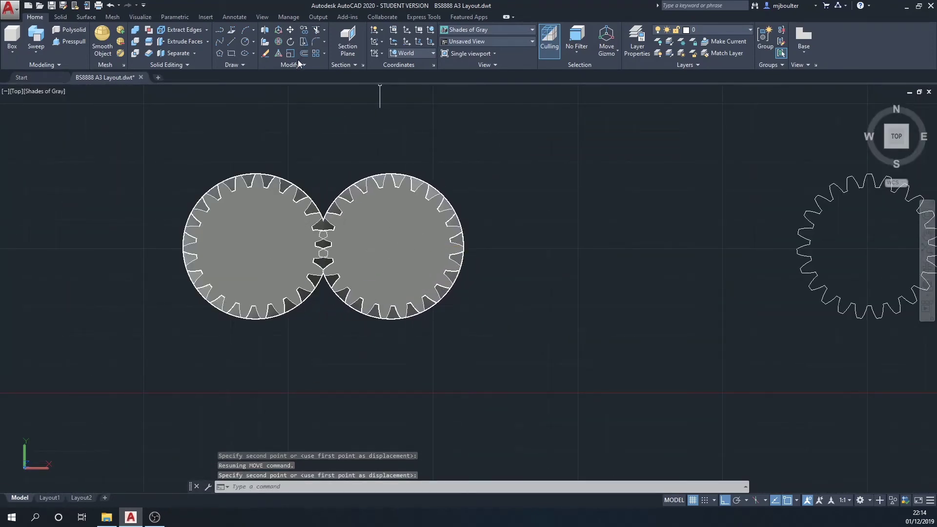
Rotate the mirrored helical gear about its bottom face centre with Ortho off to fit its teeth between those of the original helical gear.
left_click(290, 41)
left_click(368, 268)
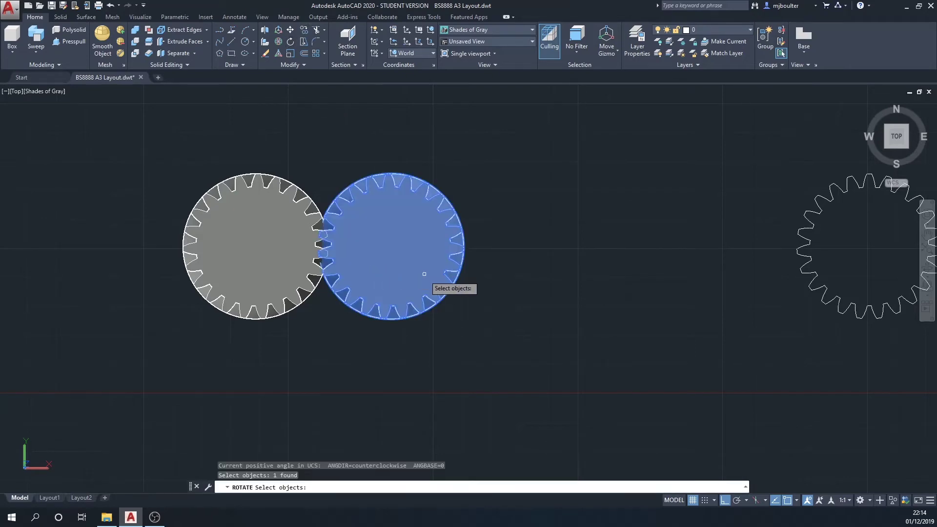
middle_click_drag(411, 325, 373, 87, "shift")
key("Return")
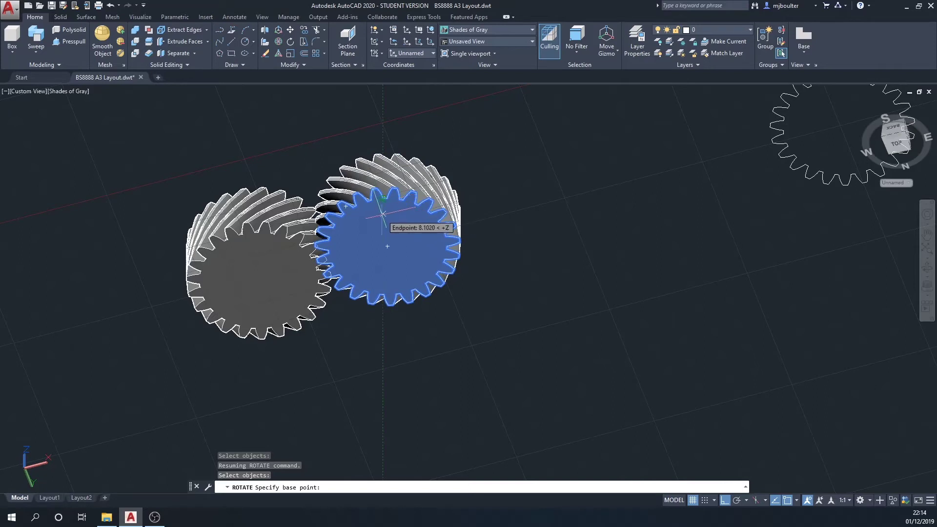
left_click(388, 246)
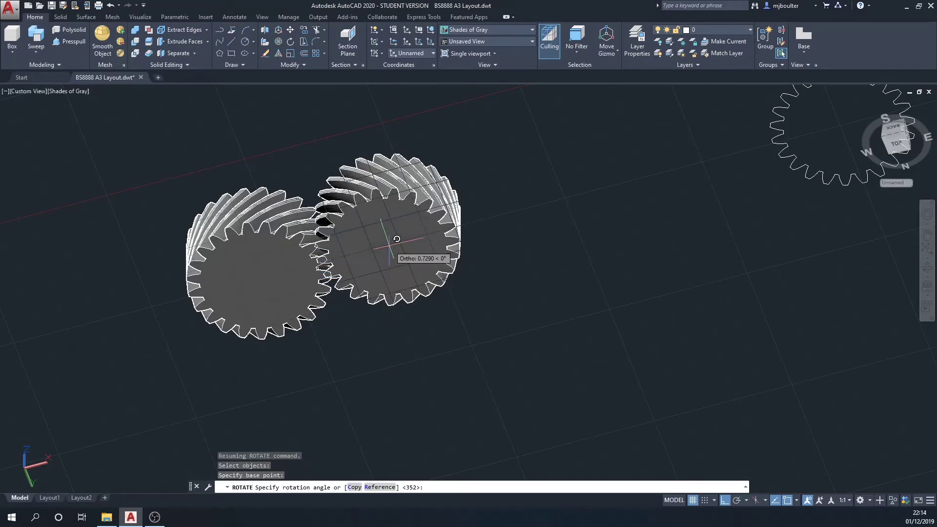
middle_click_drag(396, 239, 398, 454, "shift")
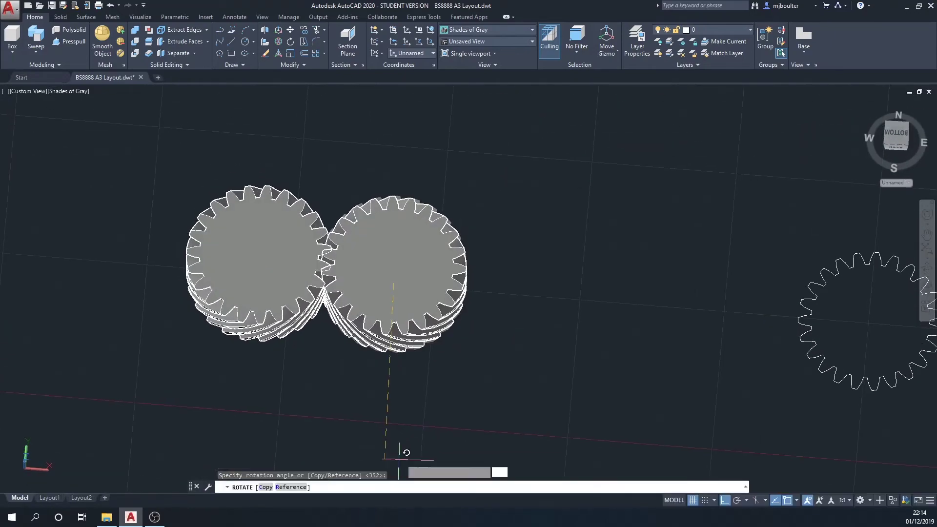
middle_click_drag(377, 360, 374, 382, "shift")
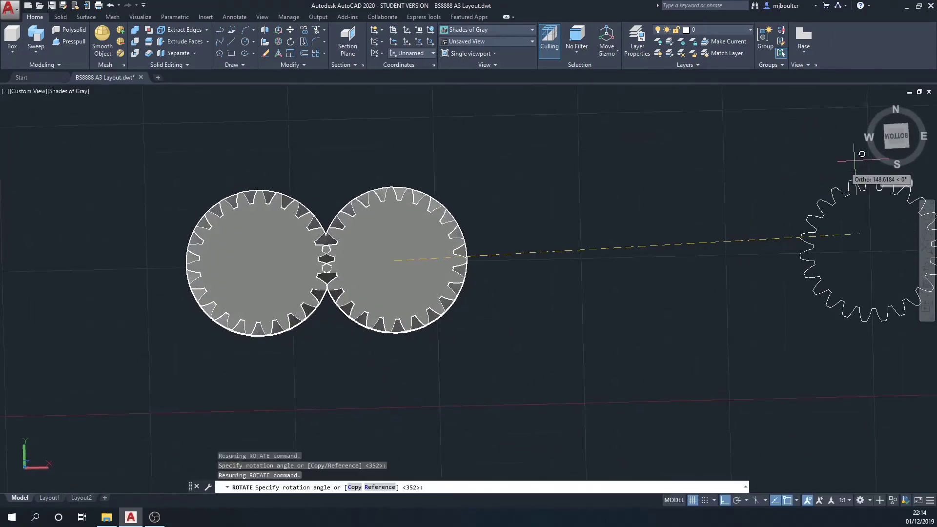
left_click(898, 142)
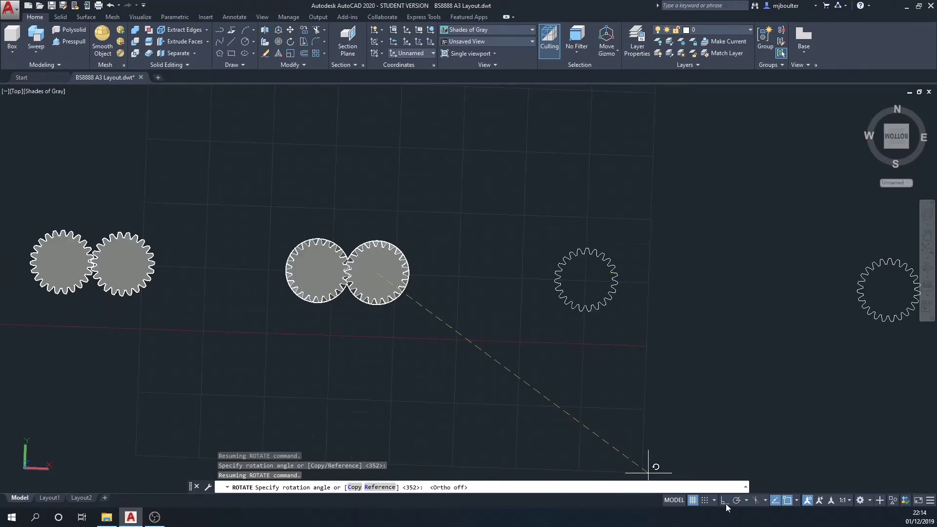
scroll(331, 283, "down", 2)
scroll(349, 271, "up", 6)
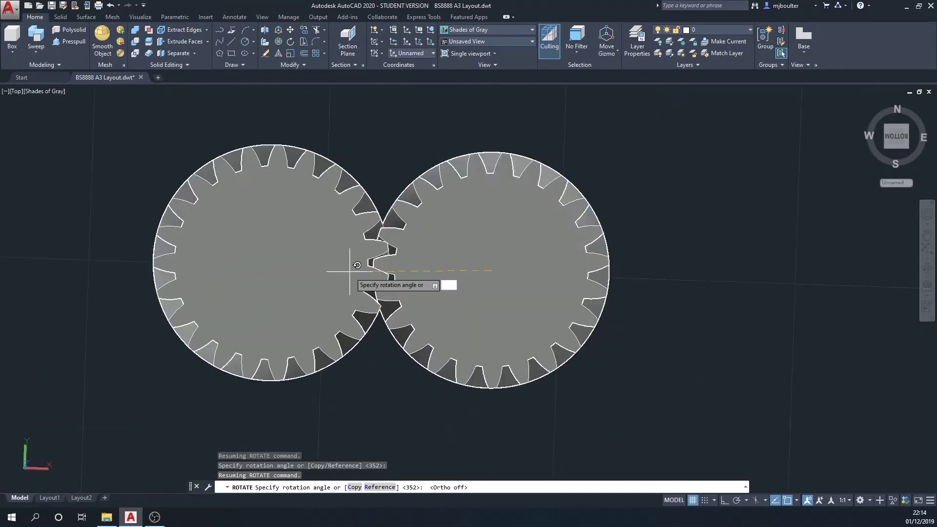
left_click(405, 264)
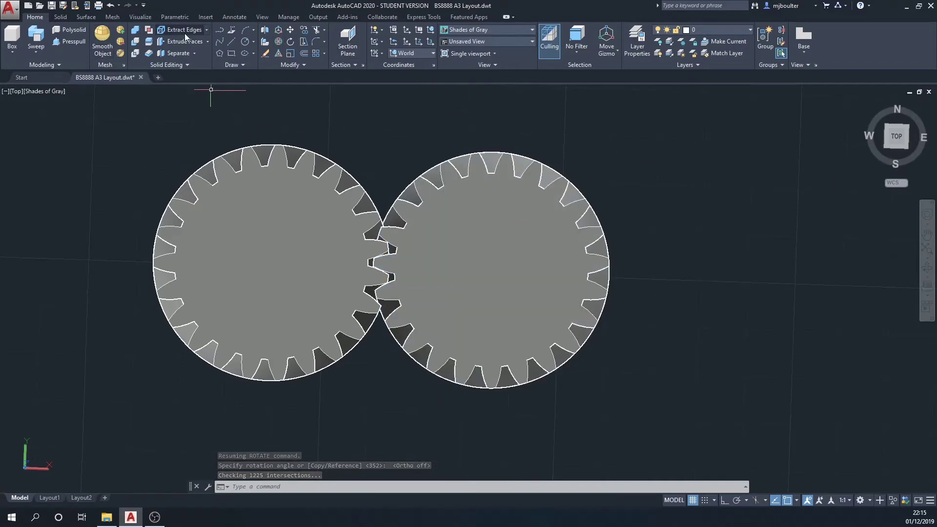
Move the mirrored helical gear from its bottom face centre about 0.8 units east with Ortho on, adjusting the tooth mesh.
left_click(290, 30)
left_click(475, 299)
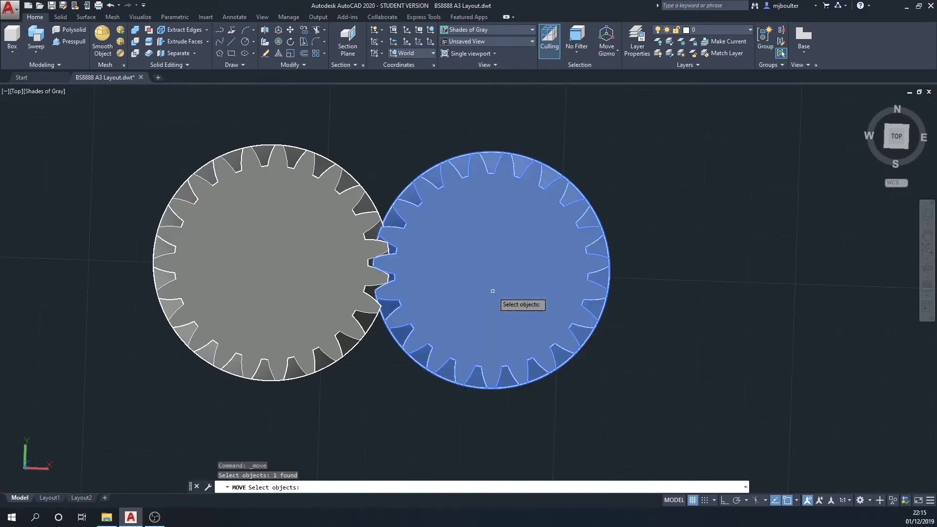
key("Return")
middle_click_drag(511, 389, 488, 185, "shift")
middle_click_drag(359, 308, 508, 213, "shift")
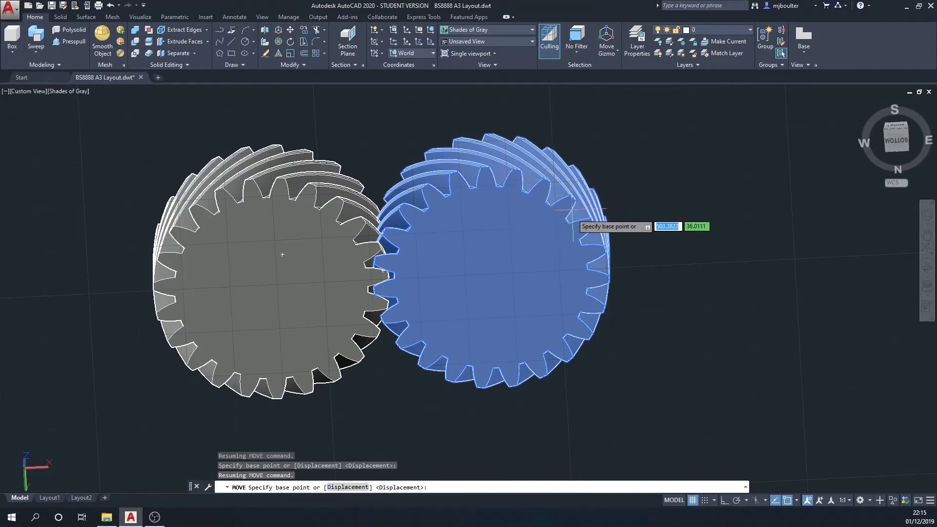
left_click(491, 277)
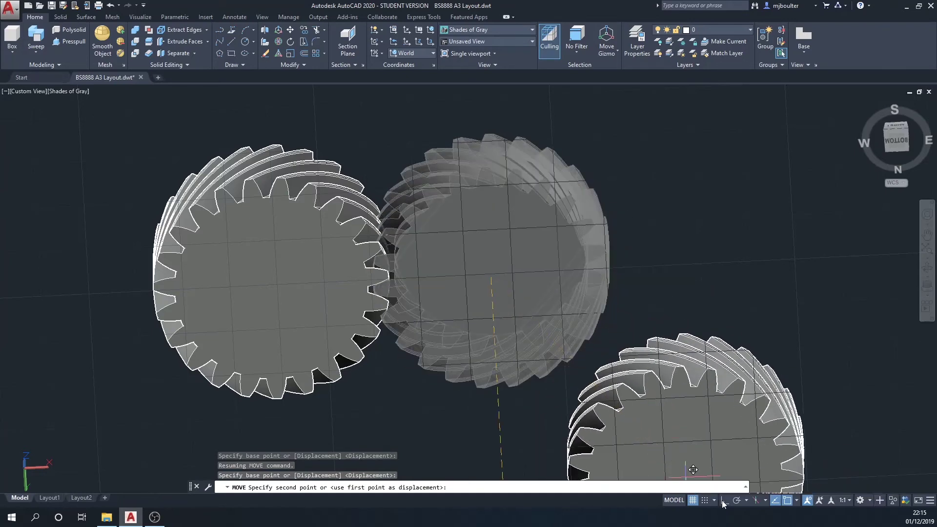
key("F8")
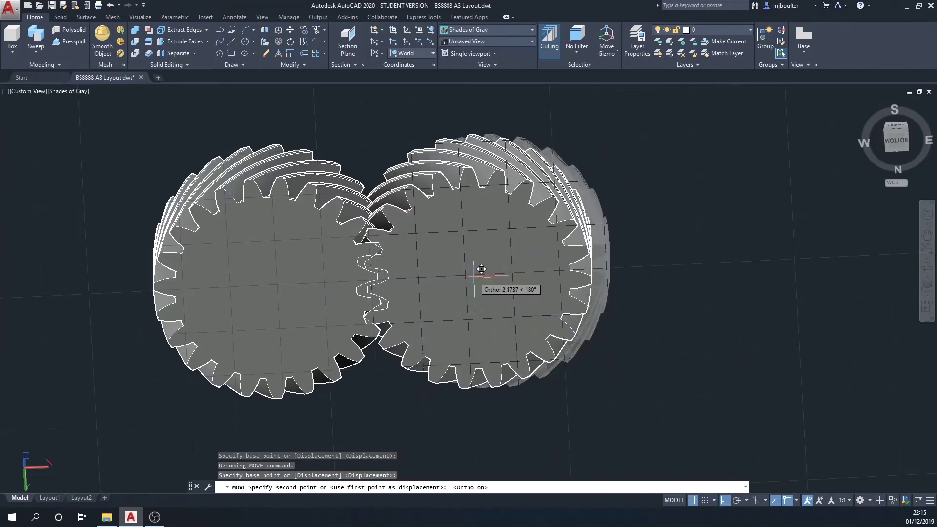
middle_click_drag(501, 290, 478, 253, "shift")
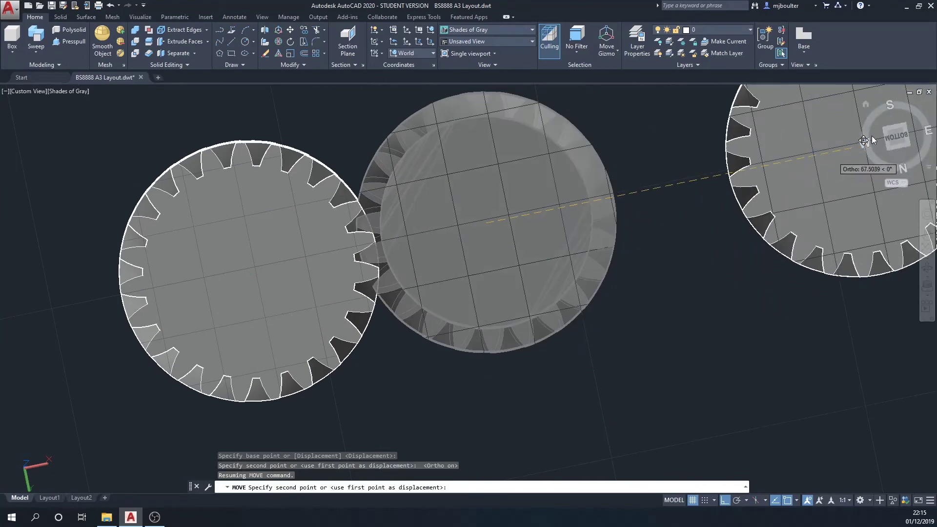
left_click(899, 141)
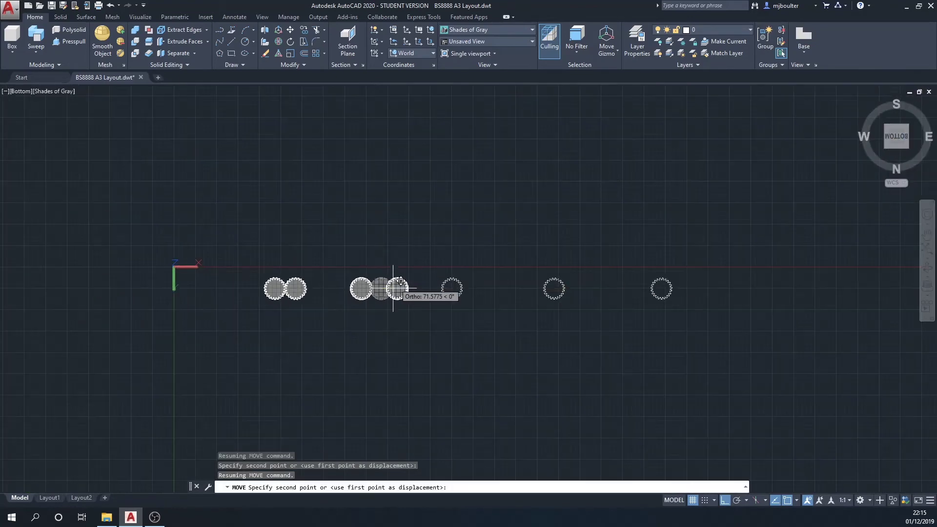
scroll(376, 290, "up", 10)
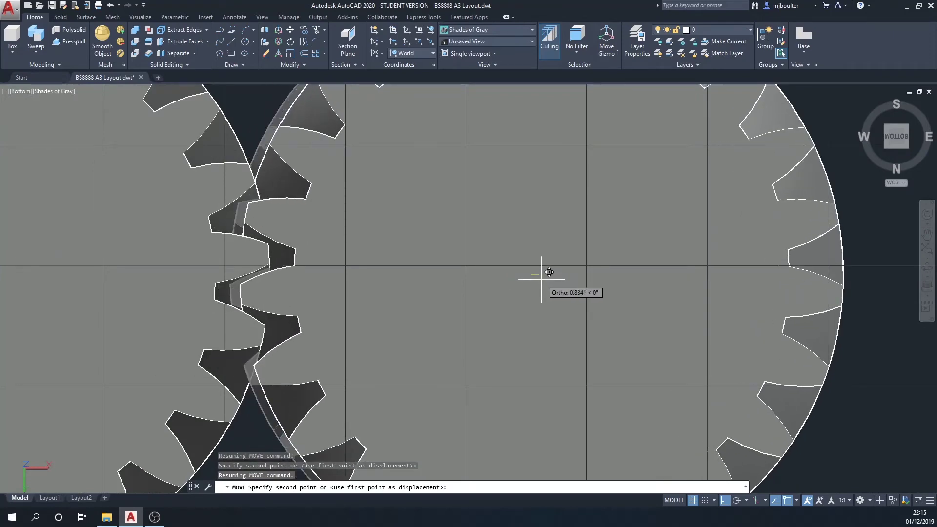
left_click(541, 279)
Examine how the teeth of the helical gear pair mesh in a 3D view and from the top.
middle_click_drag(395, 192, 379, 330, "shift")
scroll(378, 330, "down", 5)
middle_click_drag(383, 315, 426, 356, "shift")
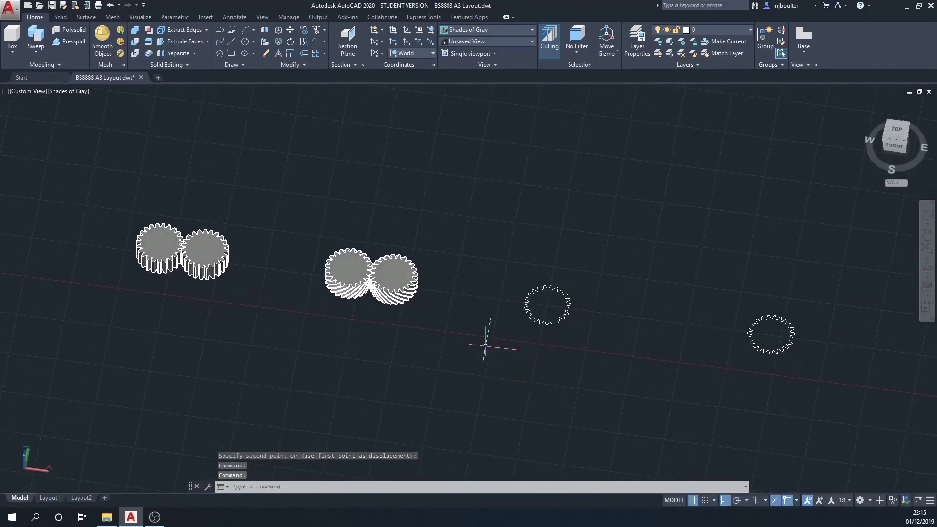
left_click(896, 133)
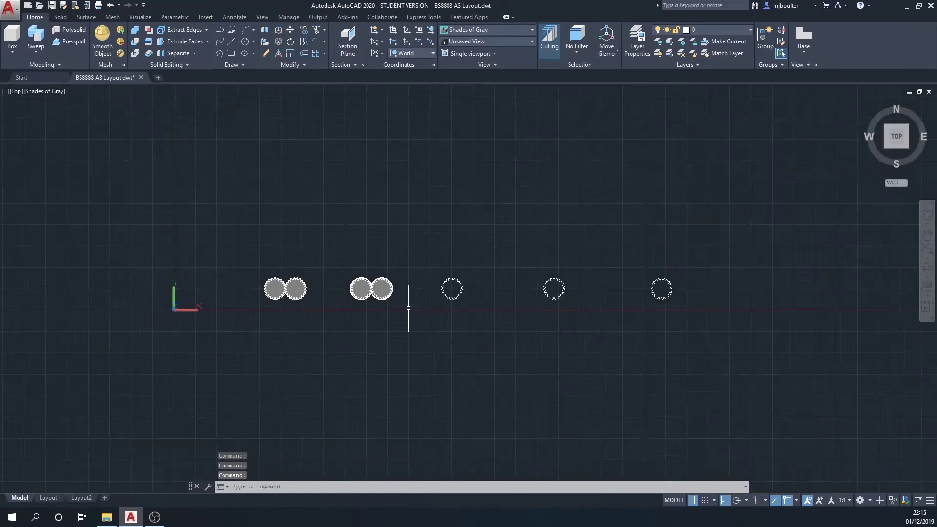
scroll(409, 307, "up", 5)
scroll(231, 205, "up", 5)
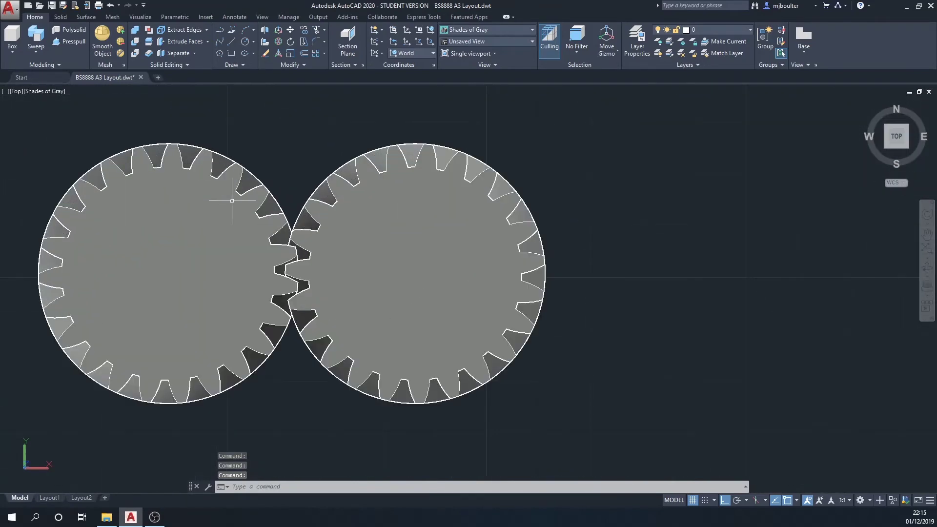
scroll(229, 202, "down", 8)
Draw a vertical line 10 units up from the centre of the first flat gear outline east of the helical pair.
middle_click_drag(417, 213, 361, 291)
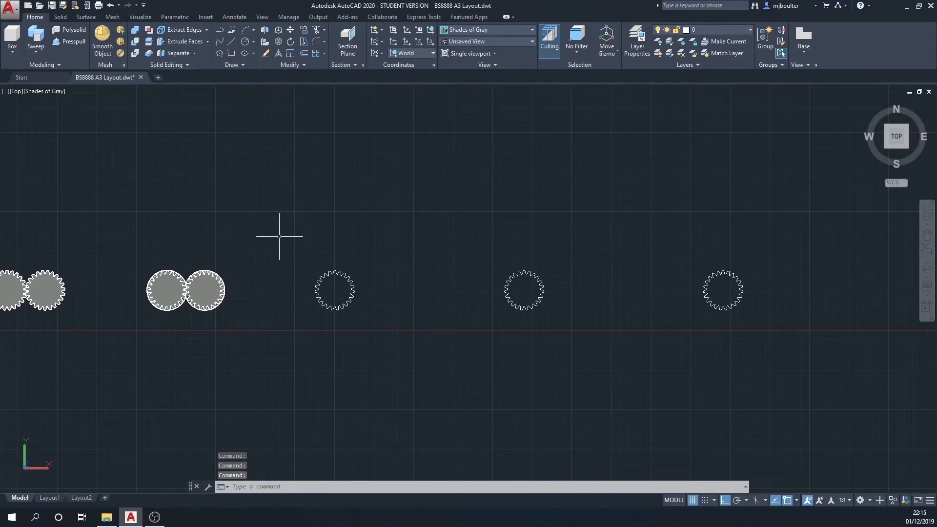
middle_click_drag(318, 383, 326, 312, "shift")
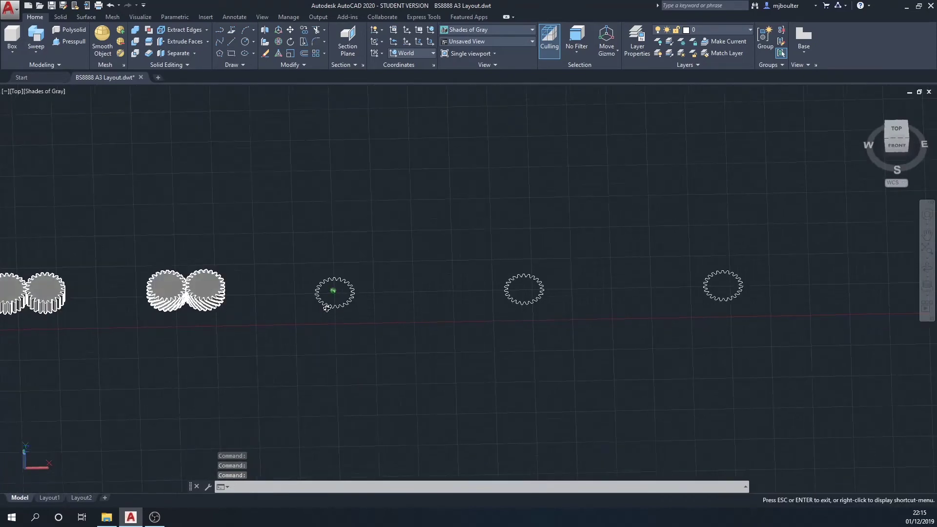
scroll(324, 268, "up", 8)
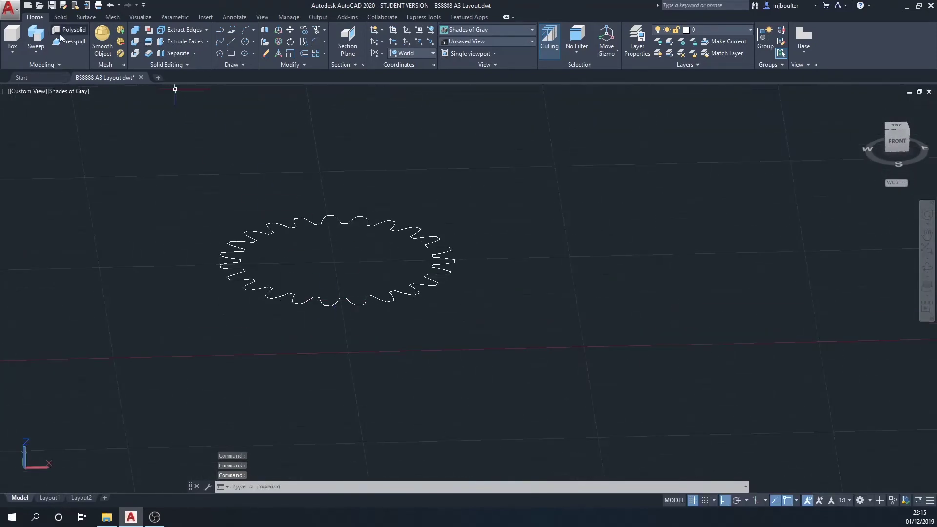
left_click(233, 42)
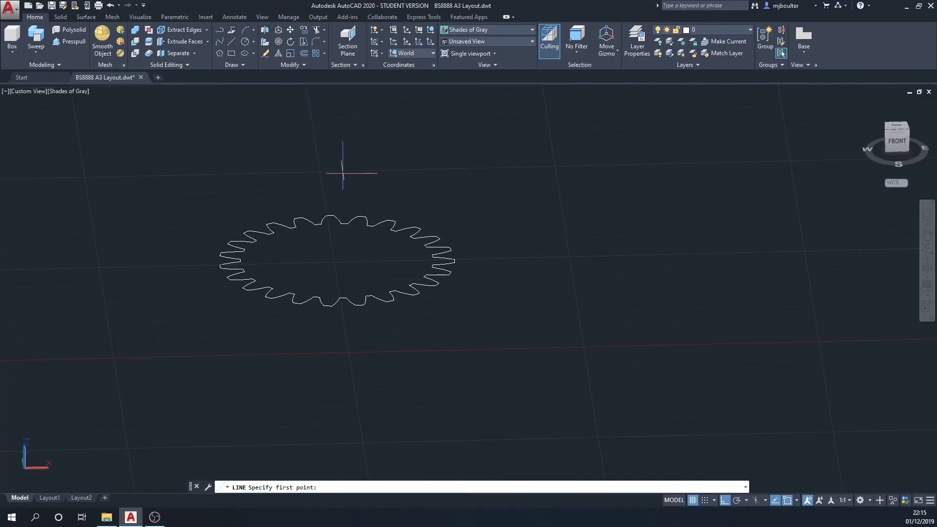
left_click(336, 260)
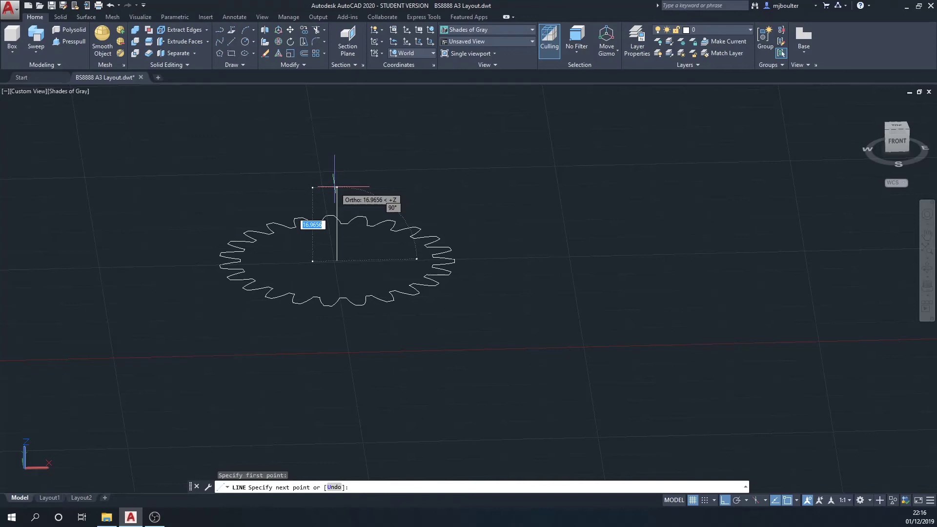
type("10")
key("Return")
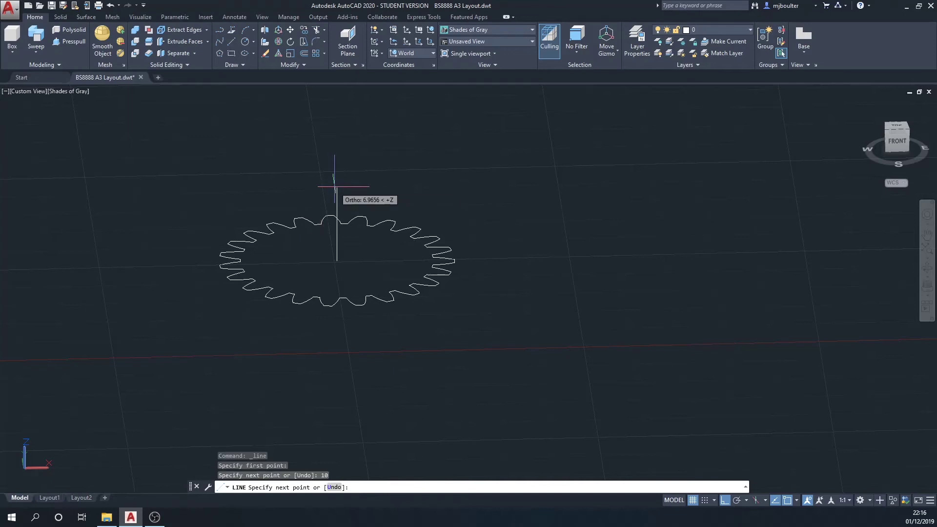
key("Escape")
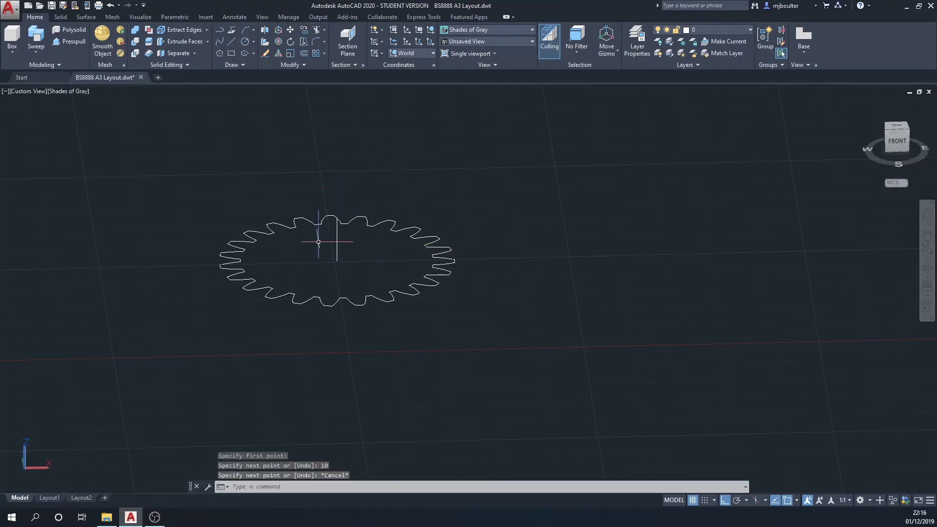
Sweep the gear outline along its vertical centre line with a scale factor of 0.5 to make a tapered bevel gear.
middle_click_drag(281, 271, 302, 271, "shift")
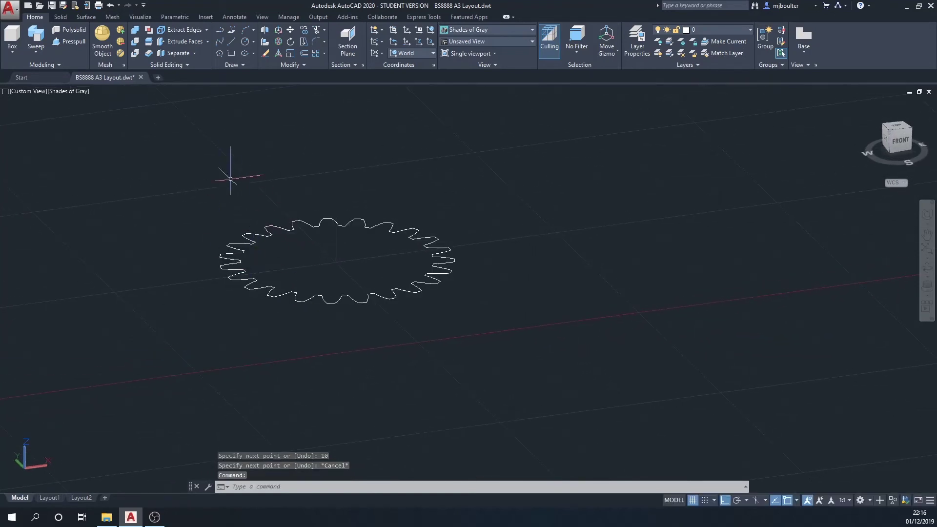
left_click(37, 45)
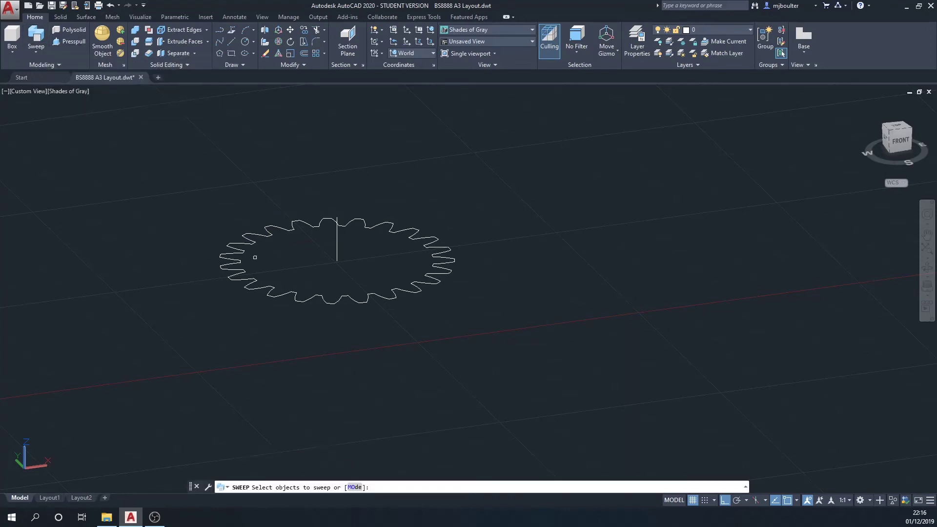
left_click(324, 299)
right_click(306, 271)
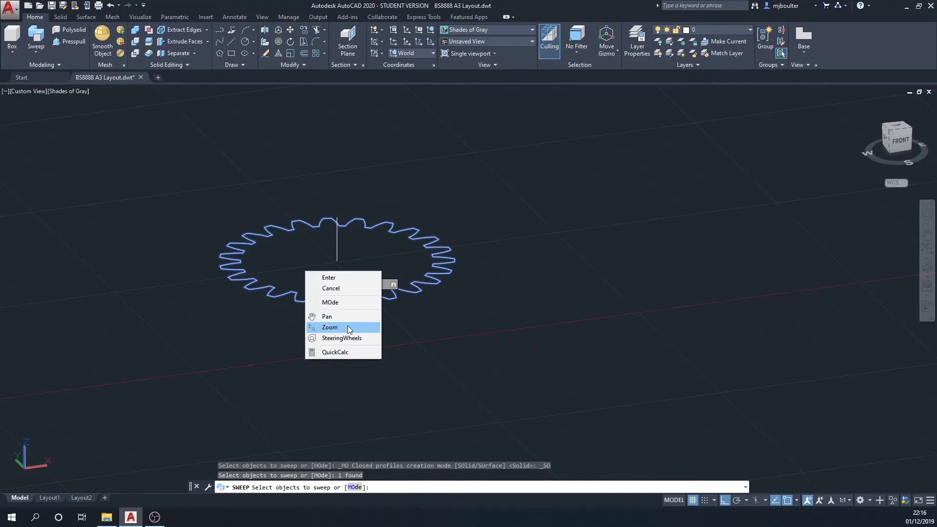
left_click(326, 277)
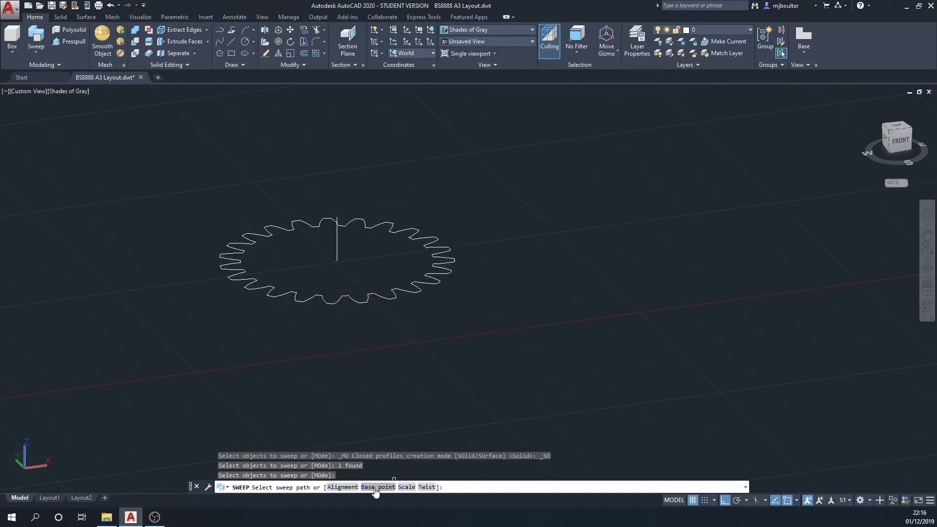
left_click(397, 487)
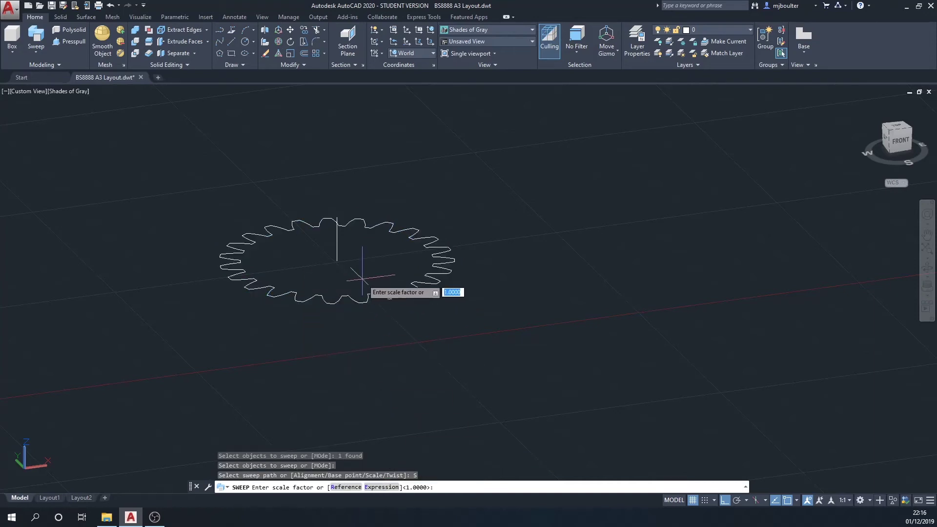
type("0.5")
key("Return")
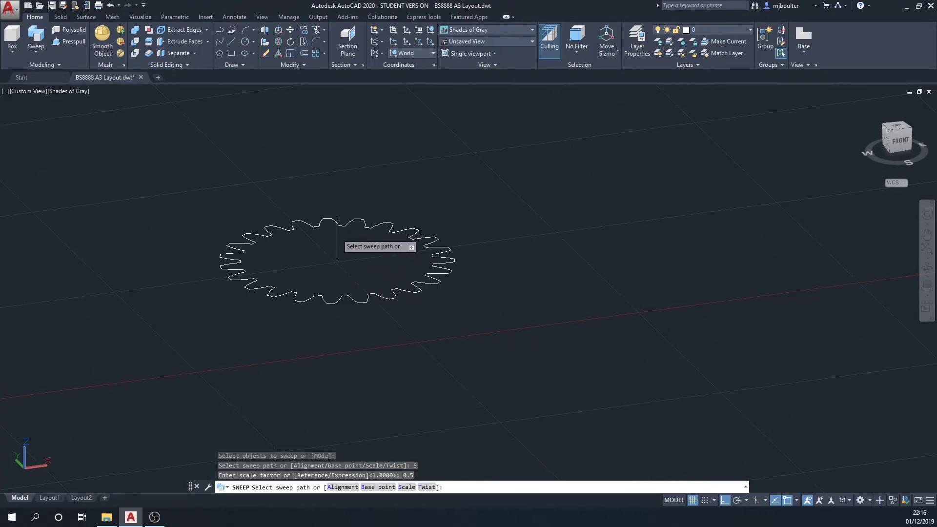
left_click(336, 243)
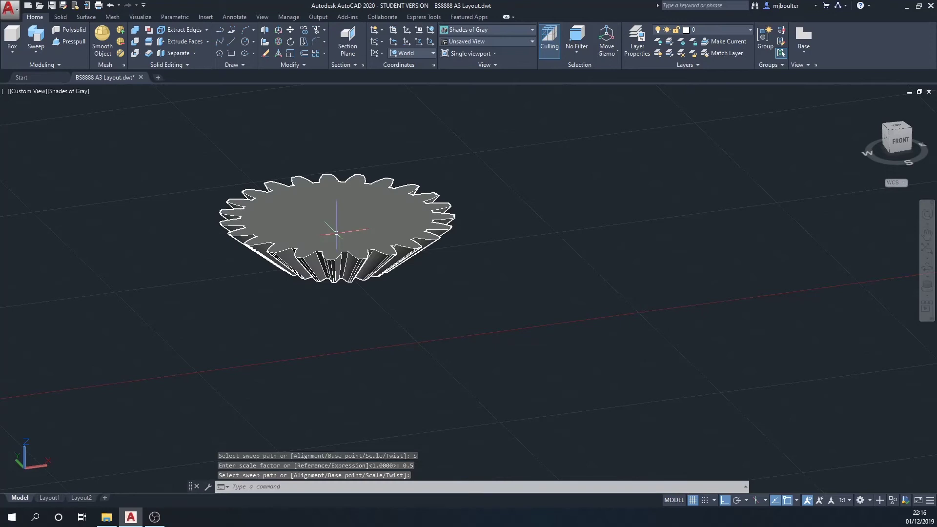
Flip the bevel gear upside down with 3D Rotate about the Y axis through its centre, so its wide face points down.
left_click(305, 41)
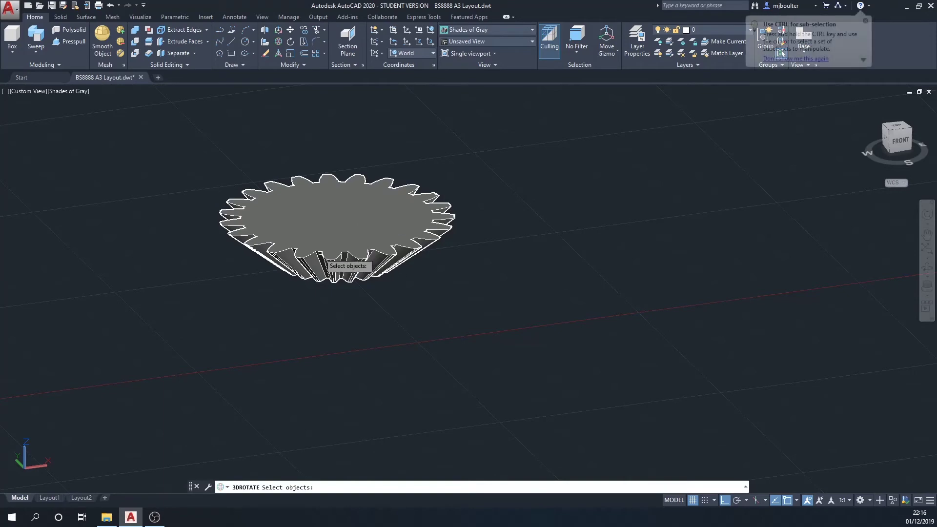
left_click(332, 257)
key("Return")
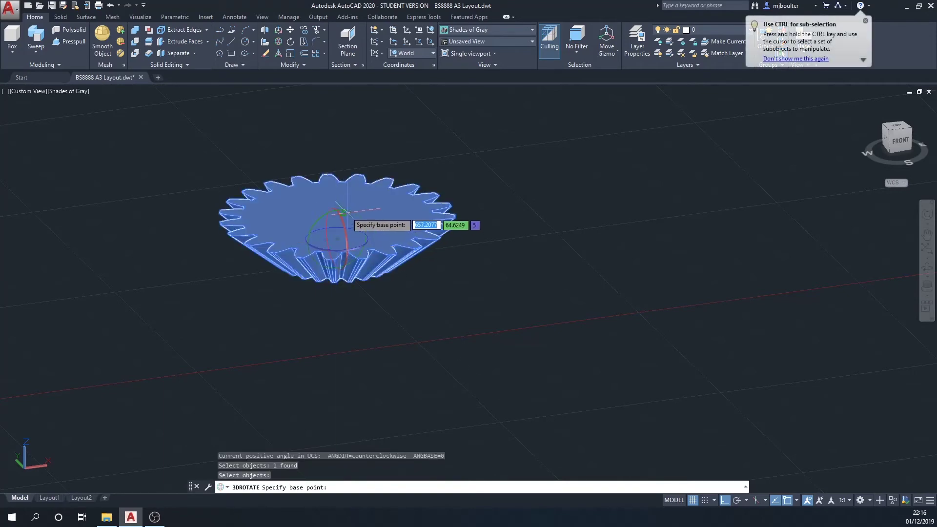
left_click(336, 235)
left_click(317, 229)
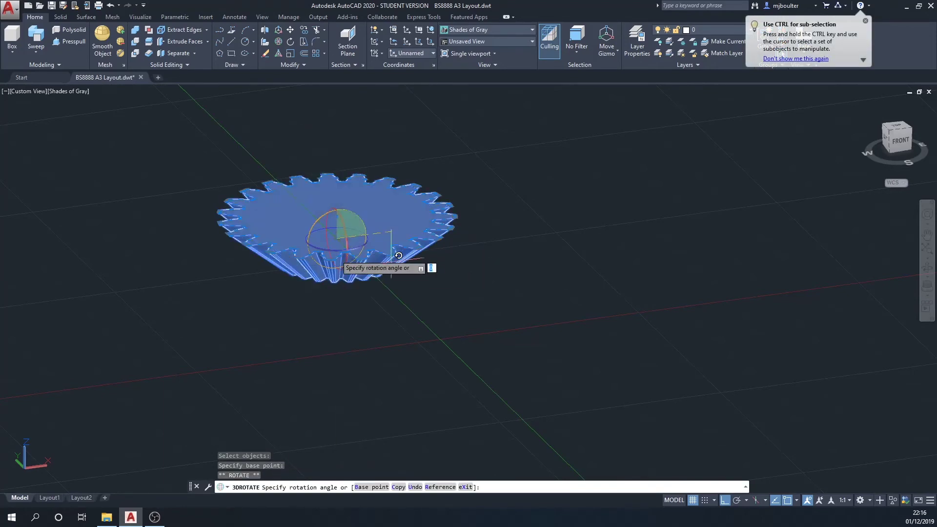
left_click(254, 266)
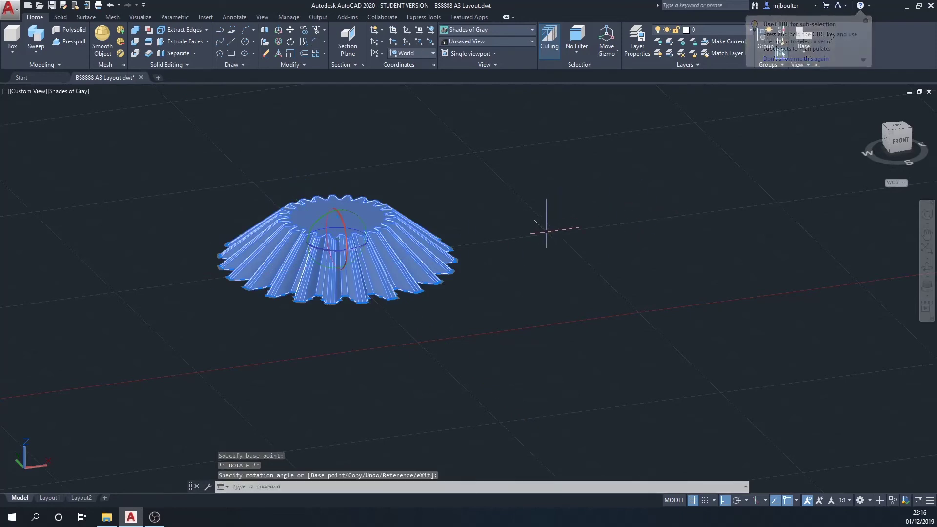
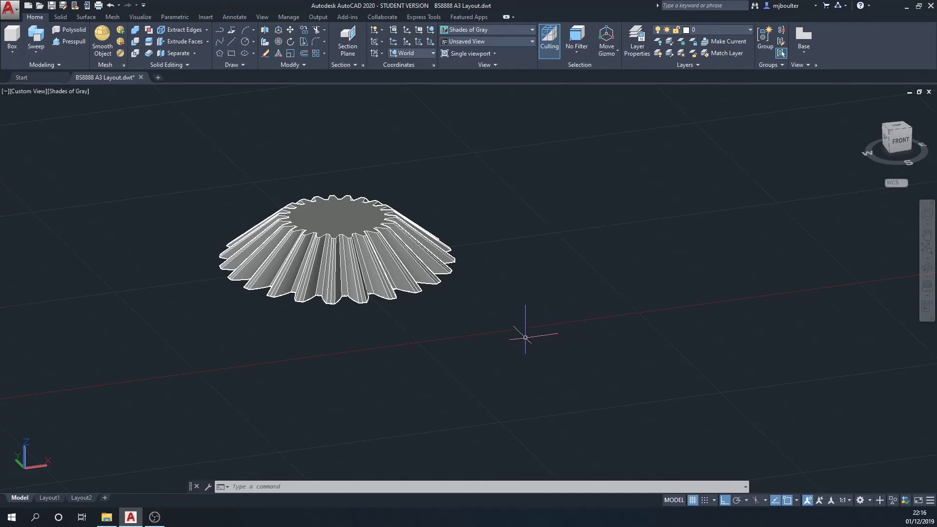
Draw a circle about 20.5 in radius on the bevel gear's bottom face, from its centre out to the tooth roots.
middle_click_drag(520, 342, 516, 209, "shift")
left_click(892, 143)
scroll(461, 291, "down", 5)
scroll(446, 287, "up", 12)
scroll(332, 223, "up", 3)
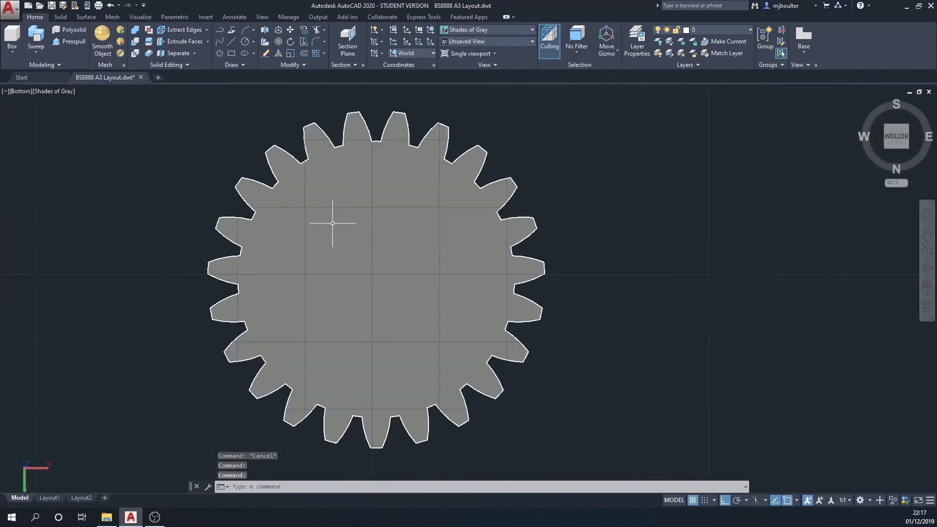
left_click(246, 42)
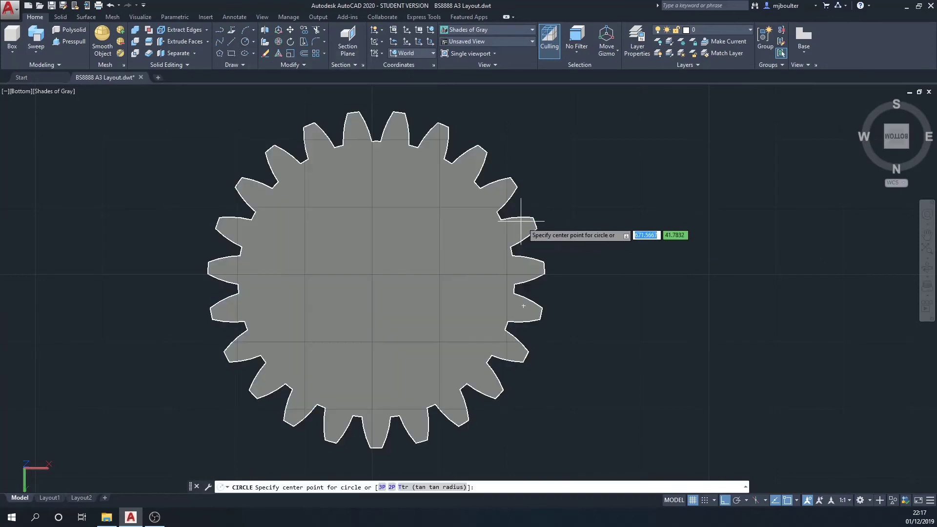
left_click(376, 279)
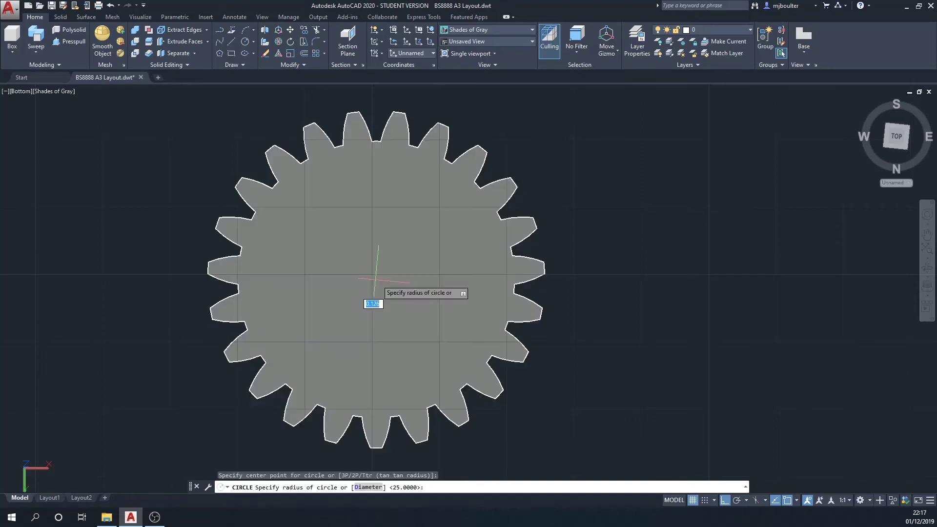
left_click(497, 218)
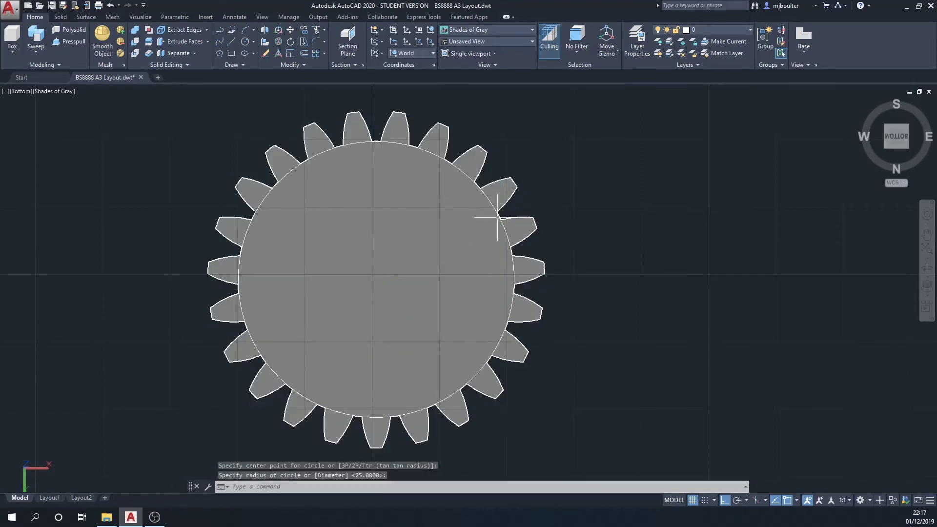
Draw a second circle on the bevel gear's bottom face, from the same centre out to the tooth tips.
left_click(247, 43)
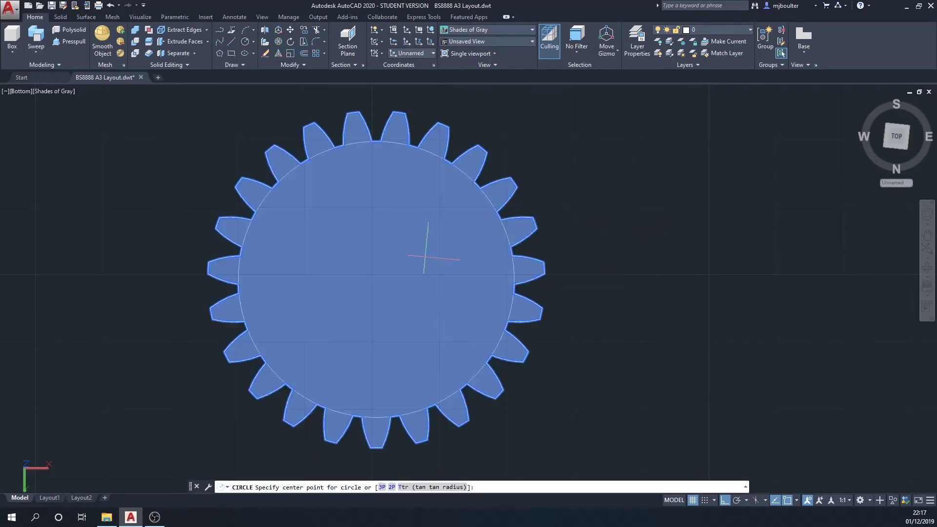
left_click(375, 279)
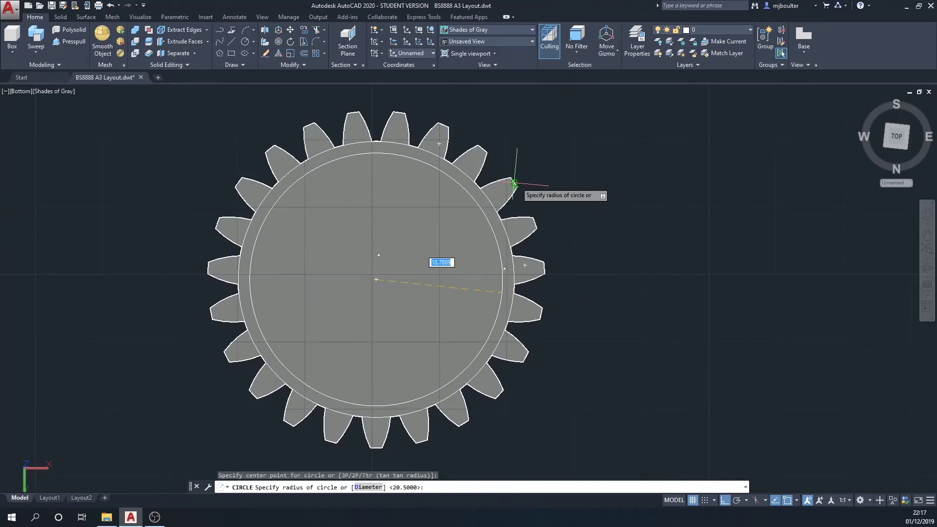
scroll(514, 183, "up", 5)
left_click(514, 183)
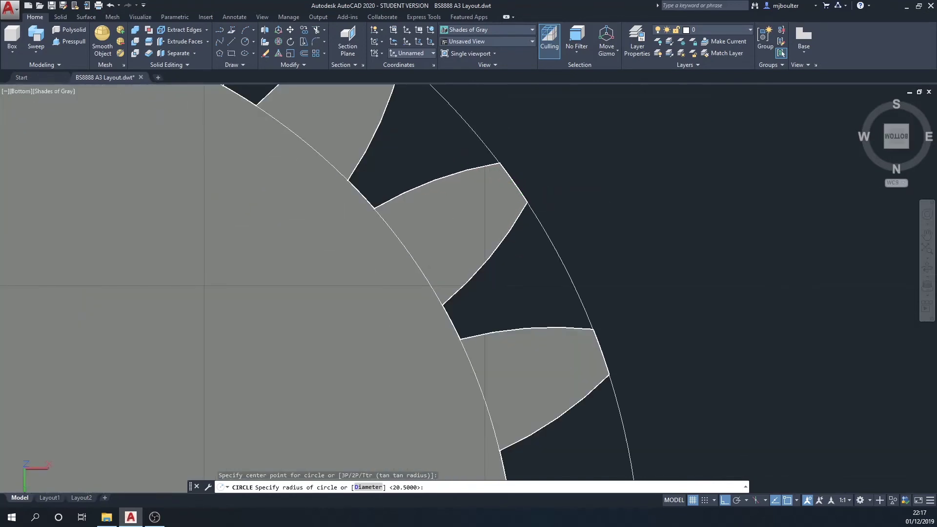
scroll(418, 247, "down", 8)
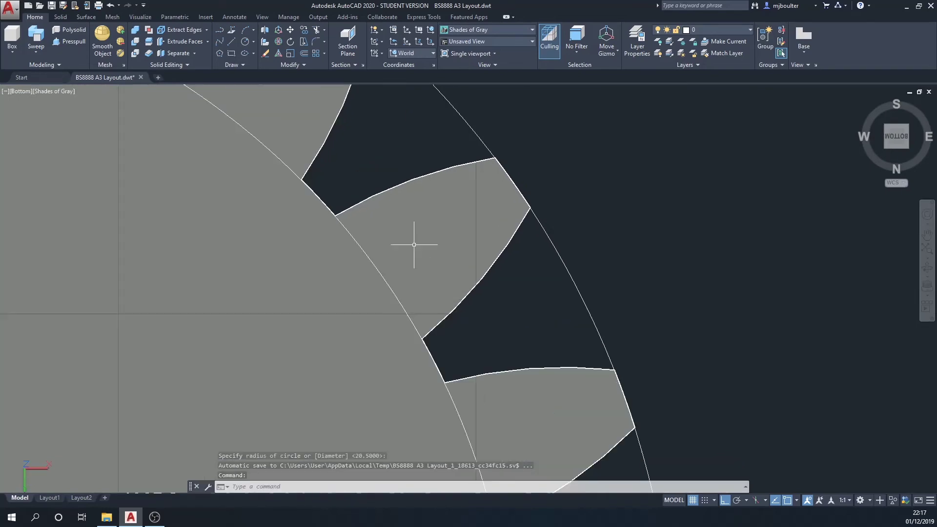
Start an Extrude with the circle around the bevel gear's tooth tips as the first profile.
middle_click_drag(331, 221, 328, 292, "shift")
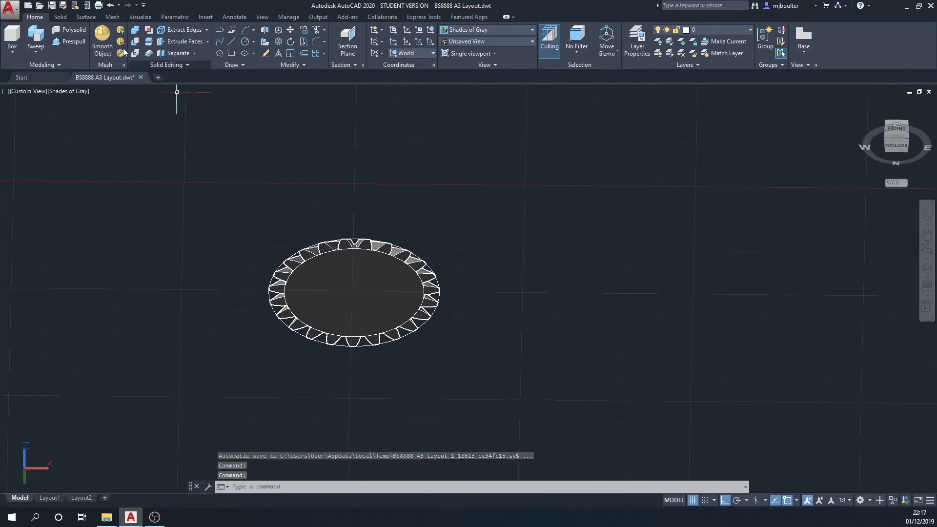
left_click(36, 52)
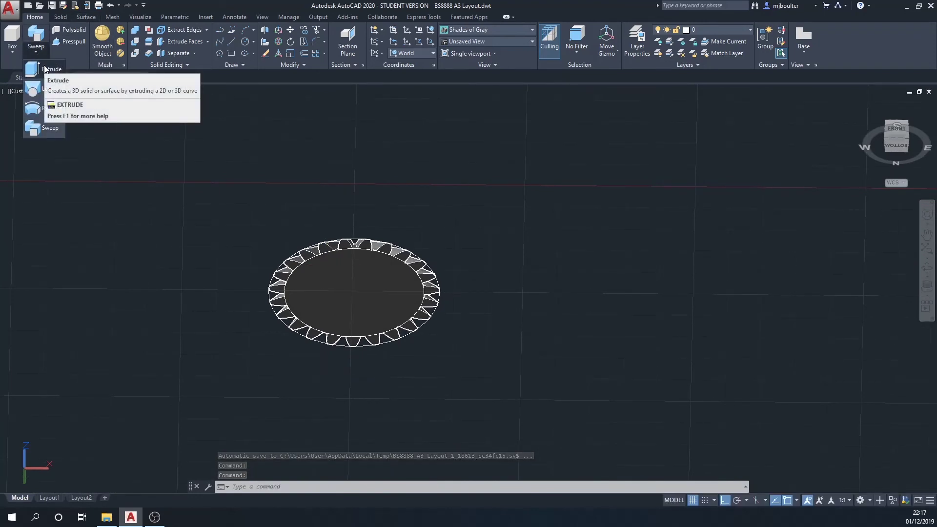
left_click(44, 69)
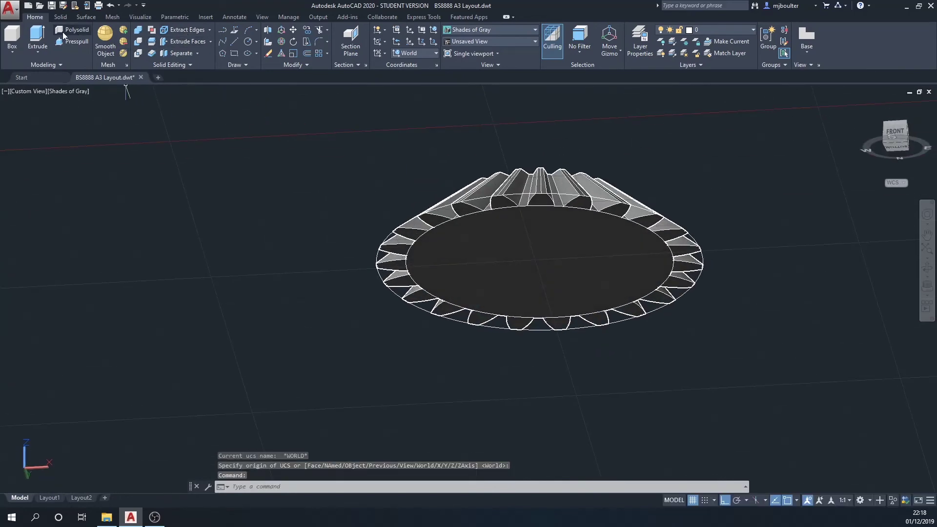
left_click(38, 36)
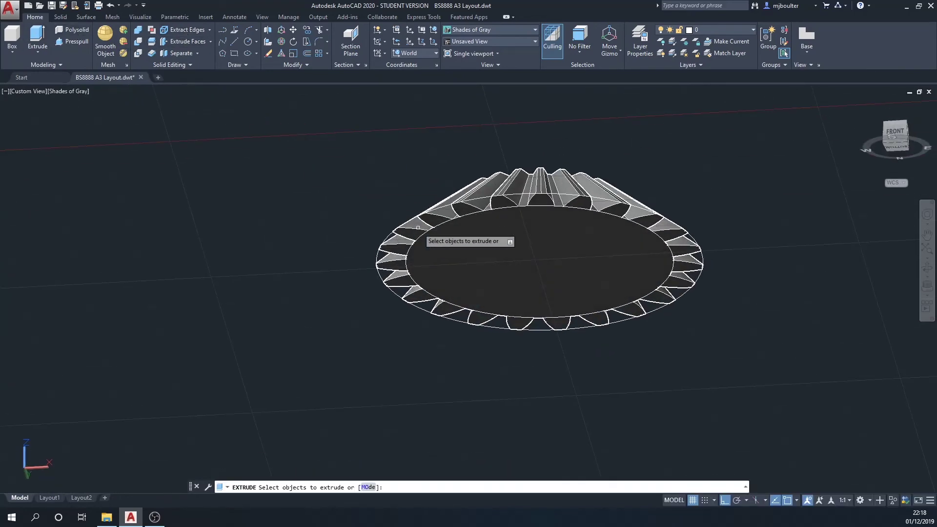
left_click(386, 239)
Add the tooth-root circle to the extrusion selection, leaving the gear solid out of it.
scroll(407, 251, "down", 5)
scroll(409, 249, "up", 8)
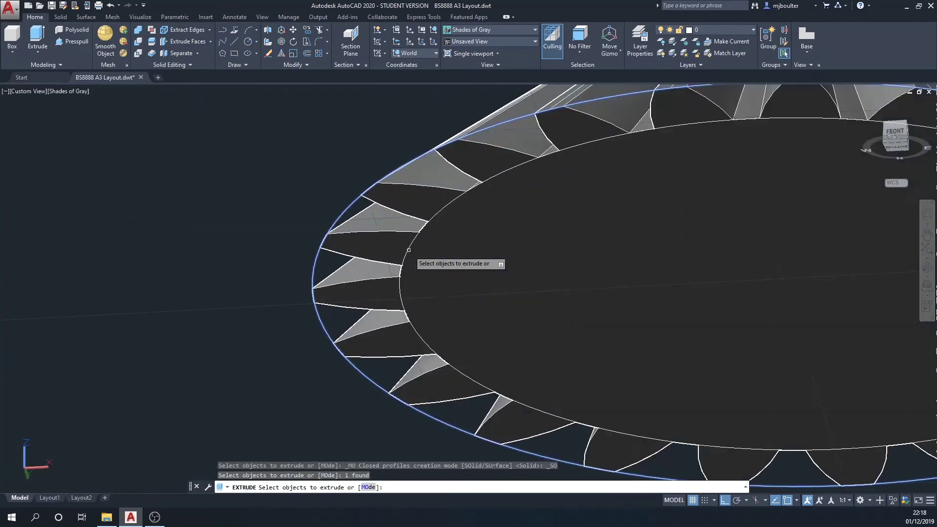
scroll(405, 245, "down", 1)
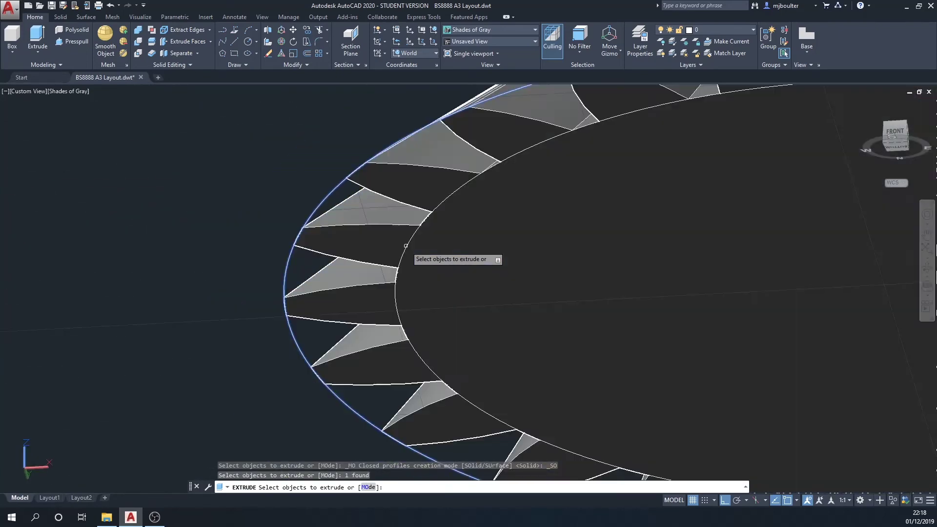
scroll(406, 249, "up", 8)
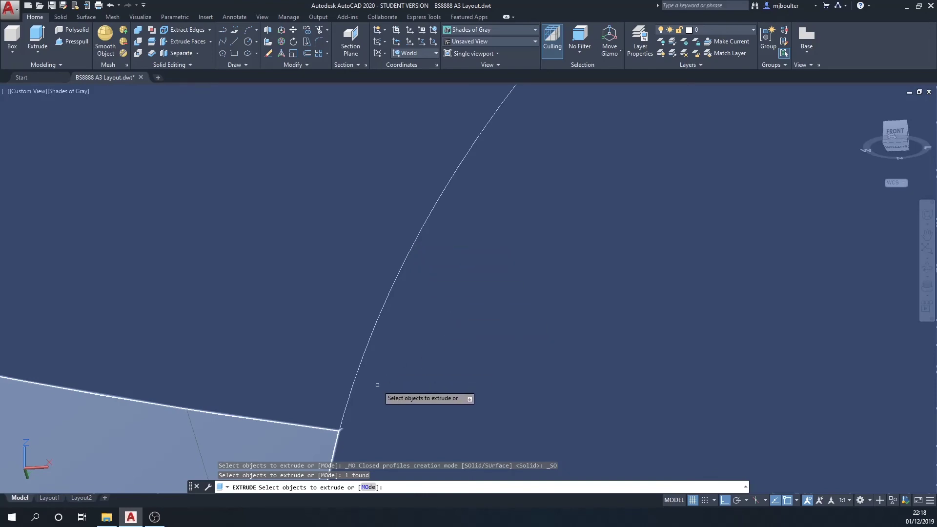
scroll(370, 375, "down", 4)
scroll(373, 347, "up", 5)
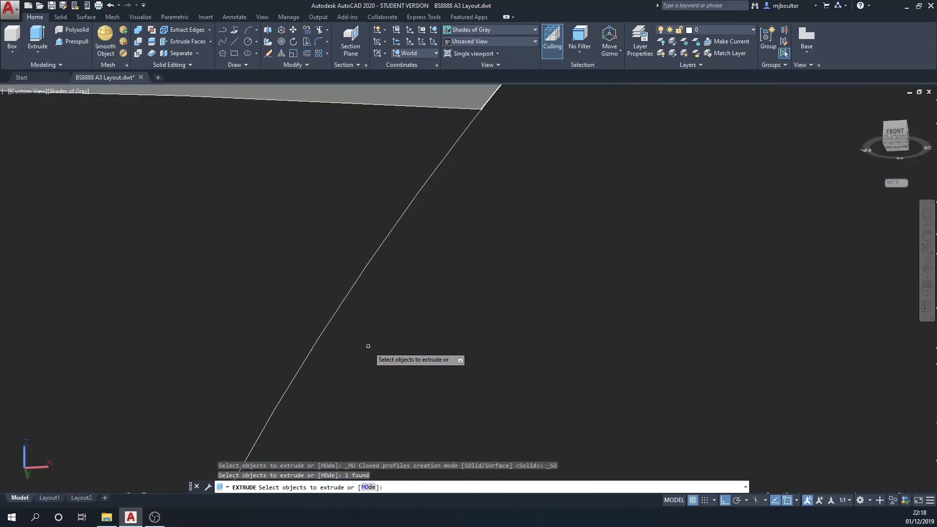
scroll(363, 351, "down", 2)
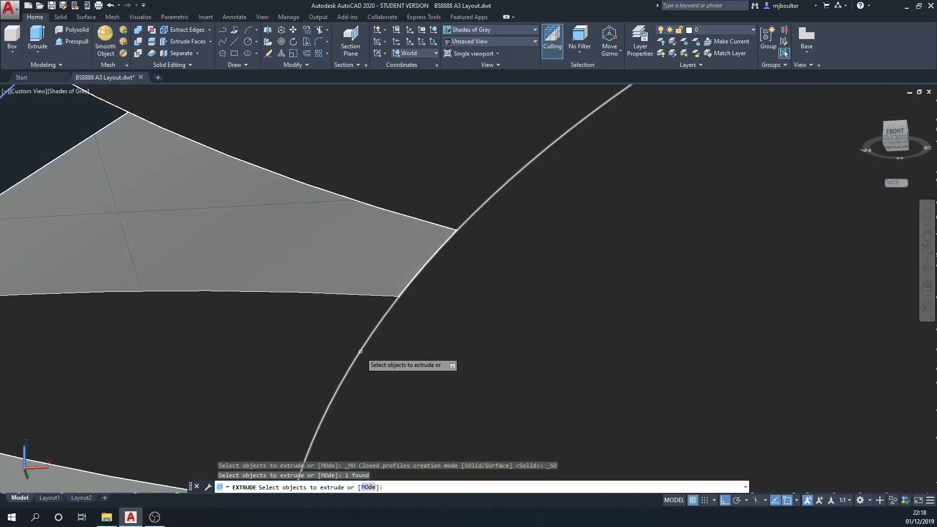
left_click(360, 351)
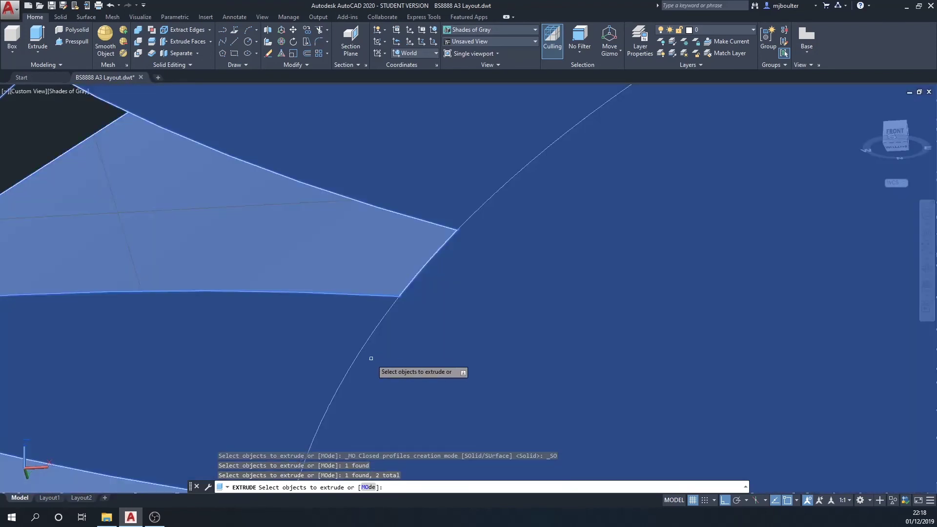
left_click(362, 350, "shift")
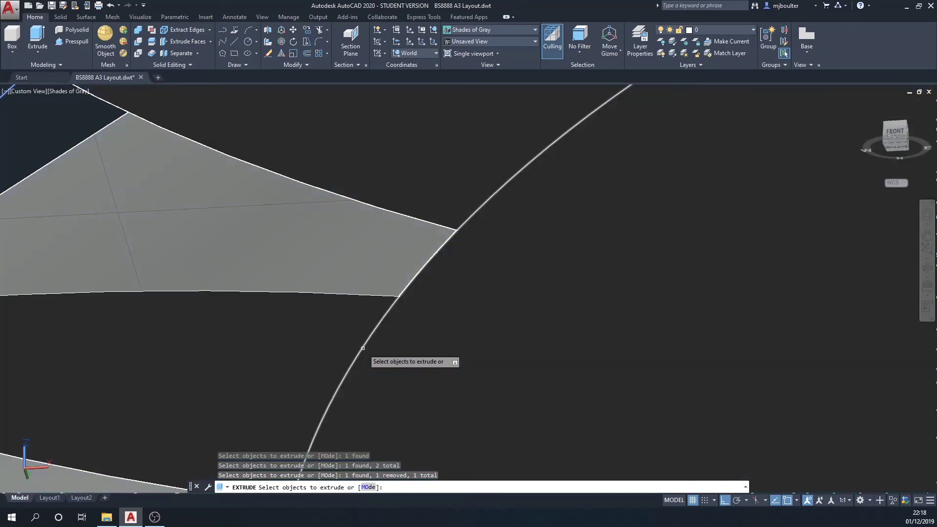
left_click(363, 348)
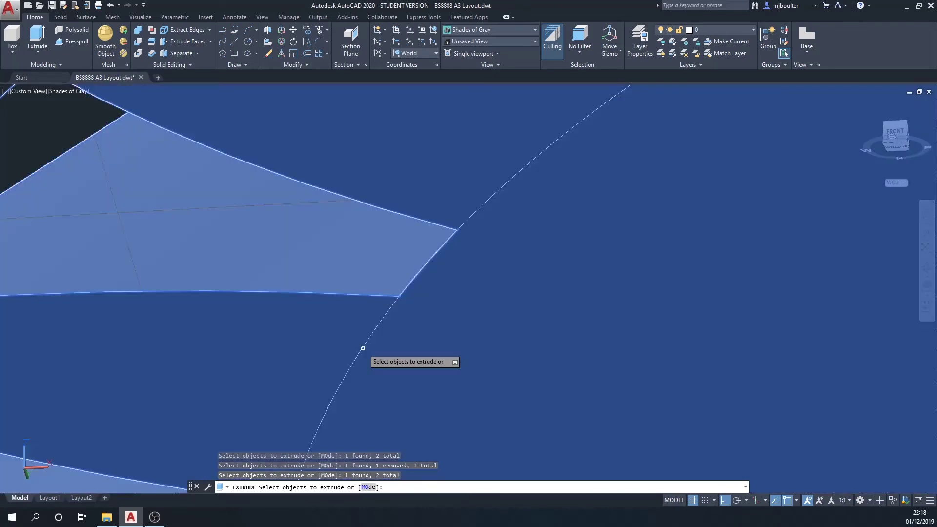
left_click(408, 363, "shift")
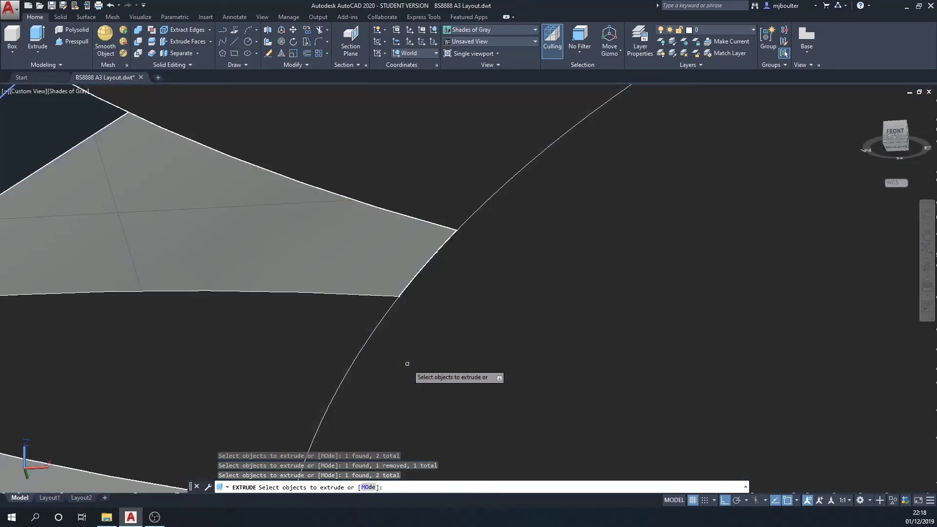
middle_click_drag(417, 386, 376, 303, "shift")
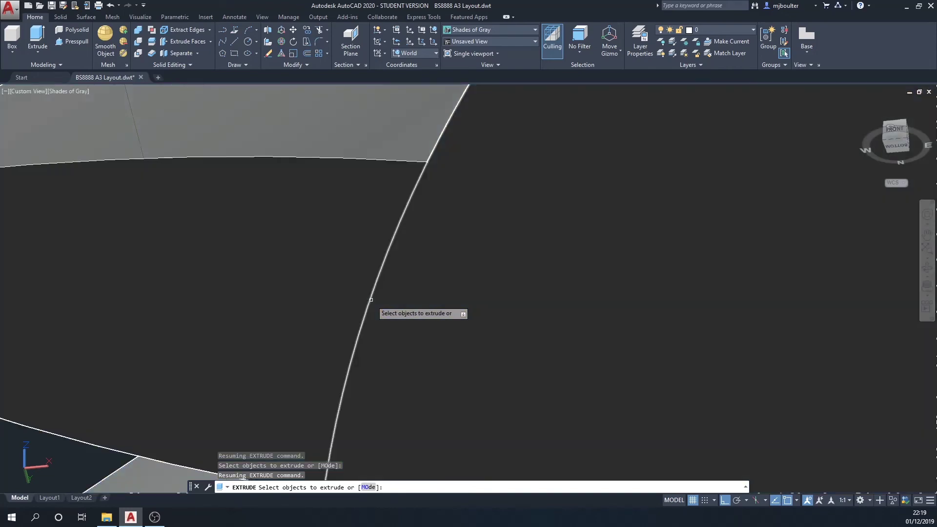
left_click(367, 299)
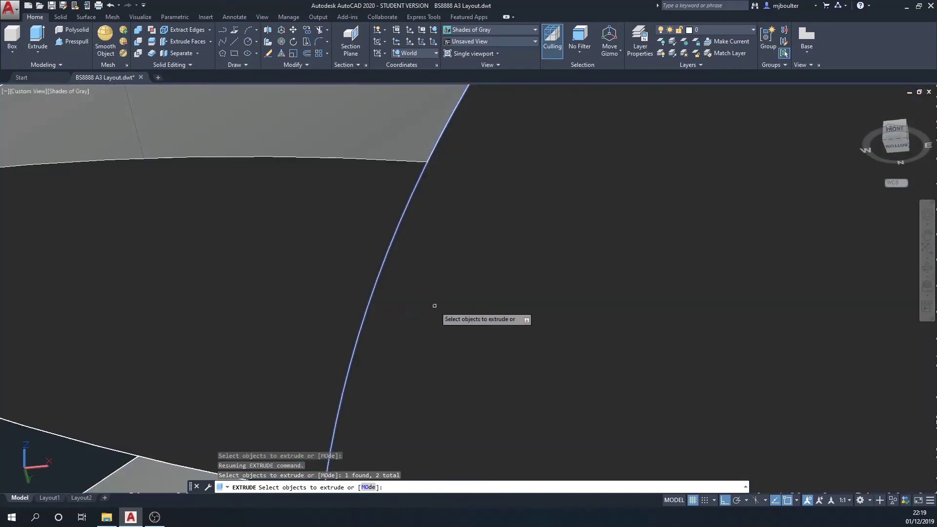
Extrude both circles upwards with a taper angle of -45 so they flare outwards around the lower part of the bevel gear.
scroll(434, 305, "down", 2)
middle_click_drag(490, 269, 500, 320, "shift")
scroll(502, 376, "up", 5)
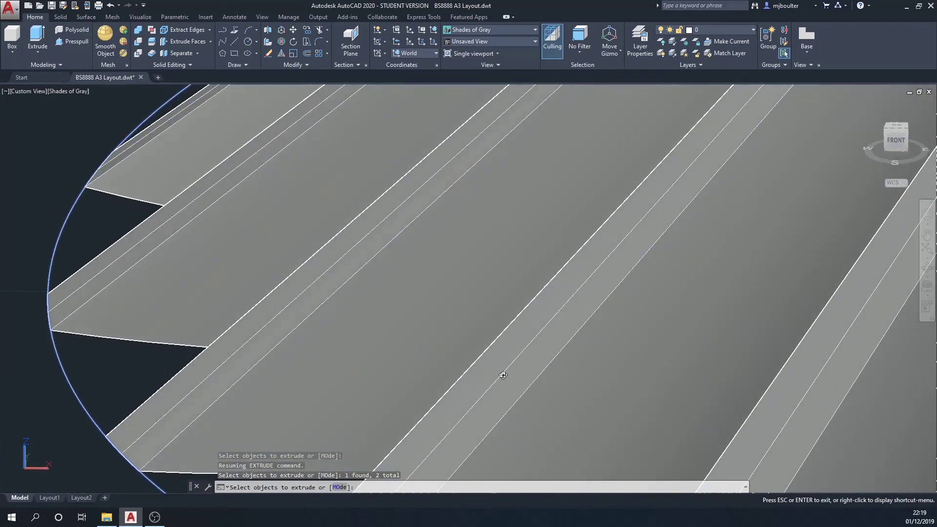
middle_click_drag(502, 376, 498, 341)
scroll(460, 272, "down", 10)
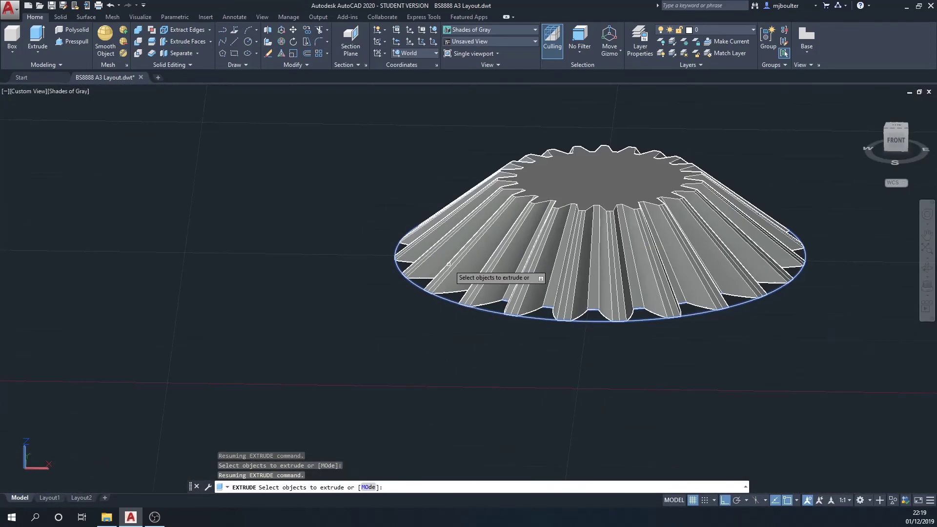
middle_click_drag(454, 265, 341, 277)
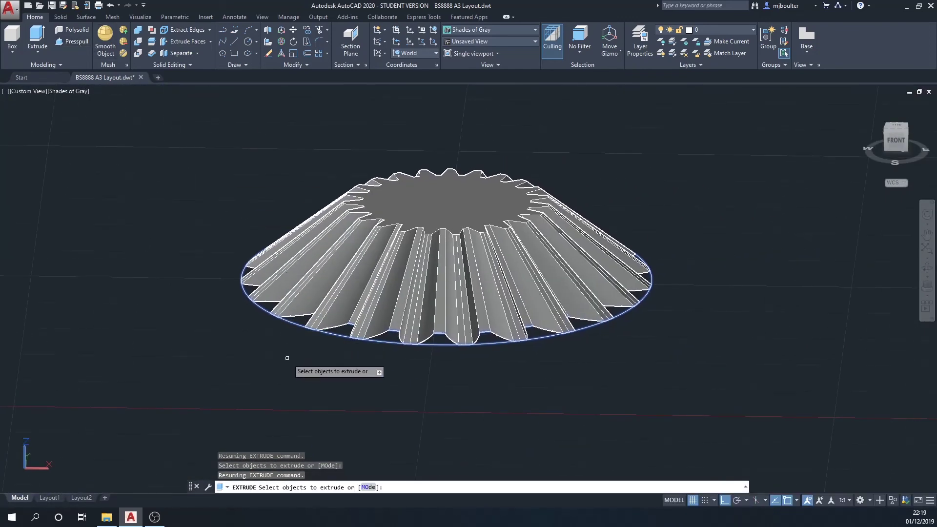
key("Return")
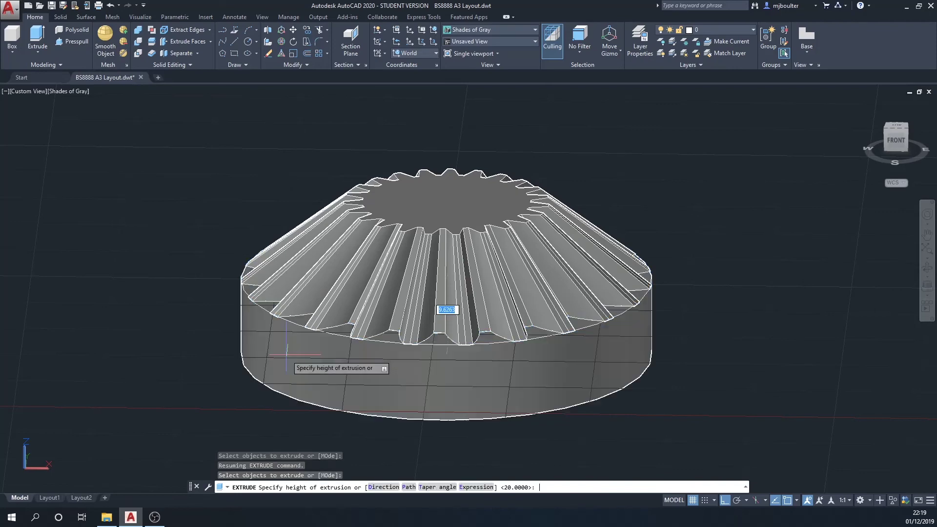
type("T")
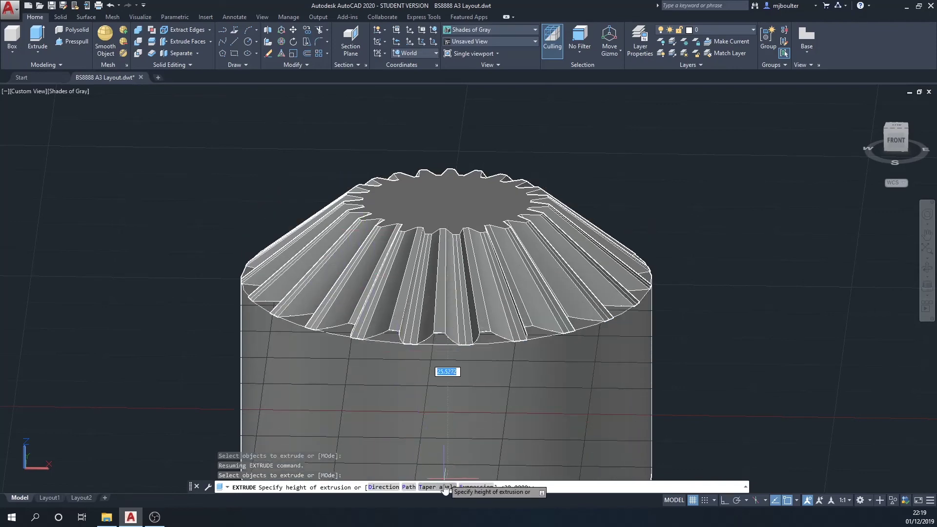
key("Return")
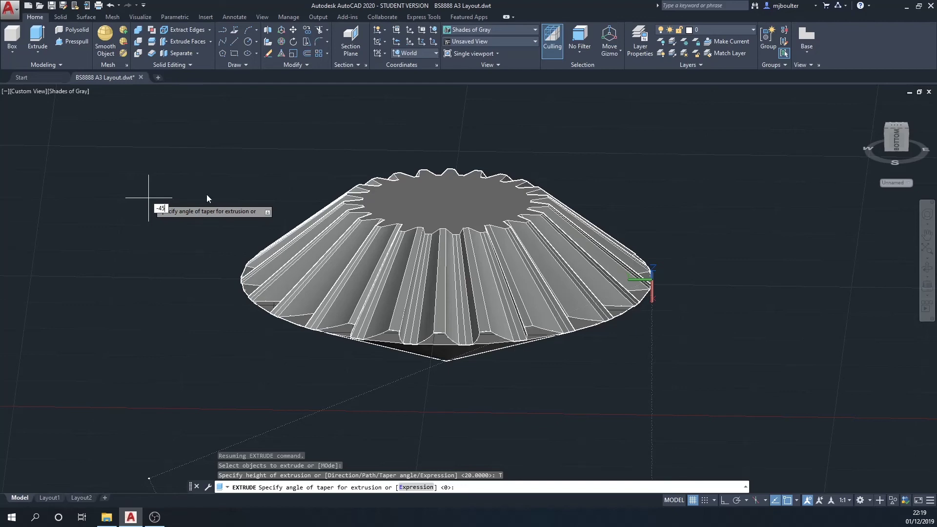
type("-45")
key("Return")
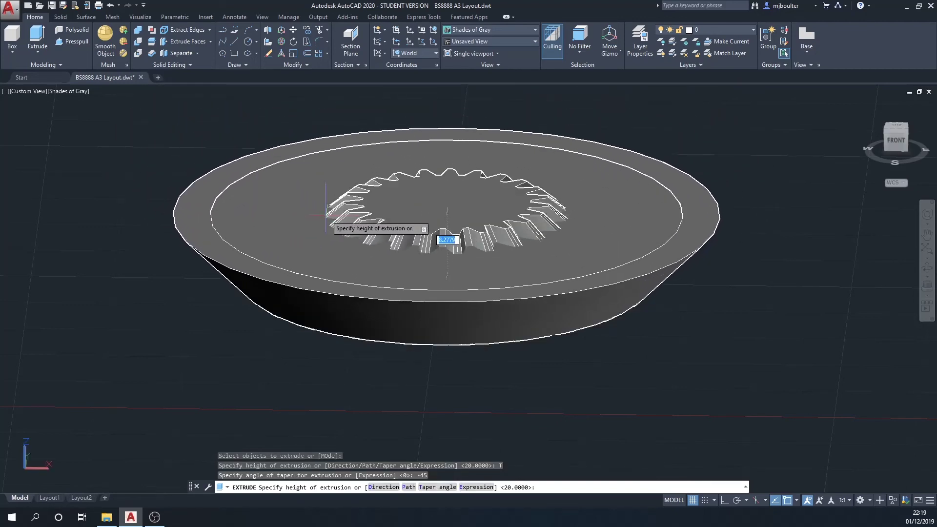
left_click(321, 230)
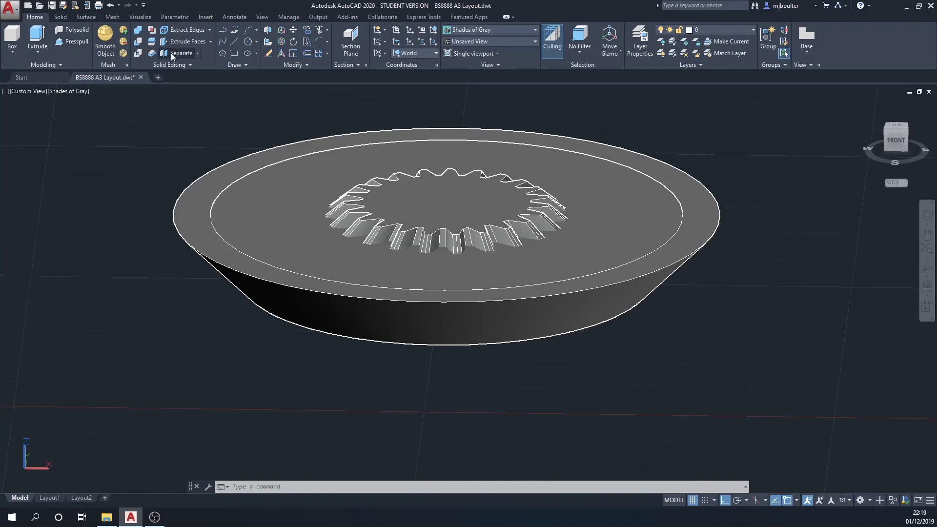
Subtract the inner flared solid from the outer one to leave a hollow conical ring around the bevel gear.
left_click(138, 43)
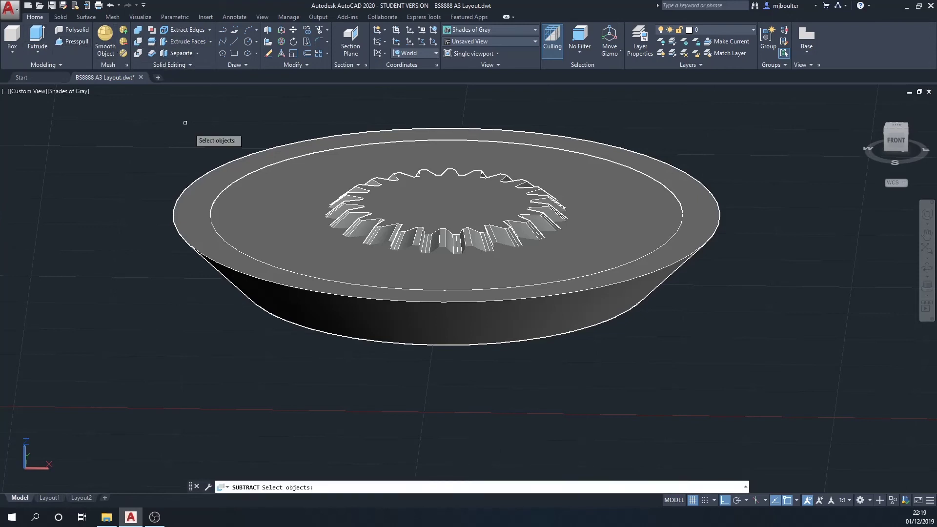
key("Escape")
key("Return")
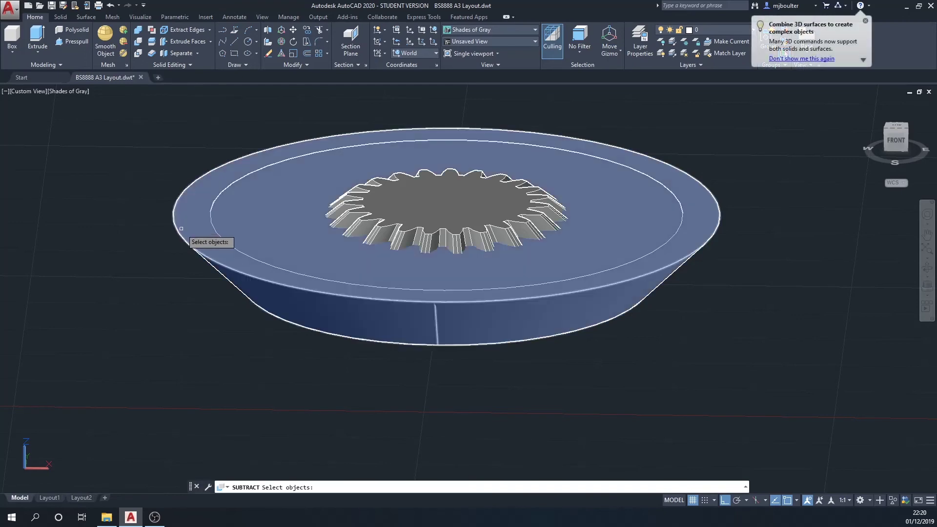
left_click(214, 228)
key("Return")
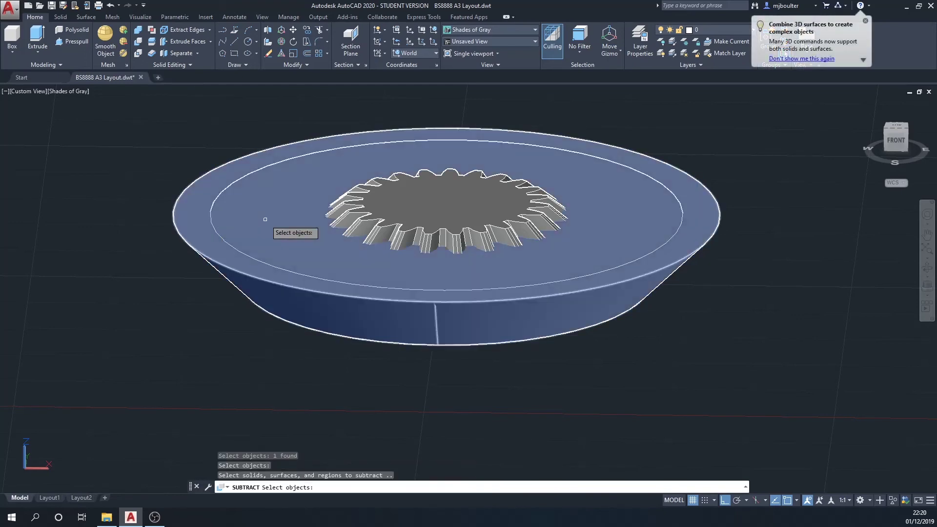
middle_click_drag(335, 249, 319, 308, "shift")
left_click(360, 332)
middle_click_drag(360, 332, 285, 248, "shift")
key("Return")
scroll(451, 326, "up", 2)
scroll(461, 331, "down", 3)
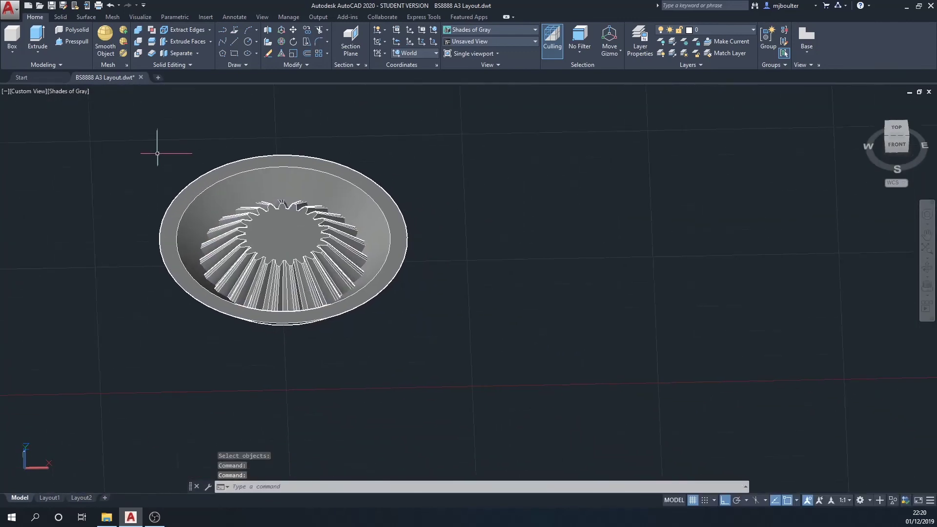
Subtract the hollow conical ring from the bevel gear to trim its teeth at an angle around the base.
left_click(139, 41)
left_click(309, 264)
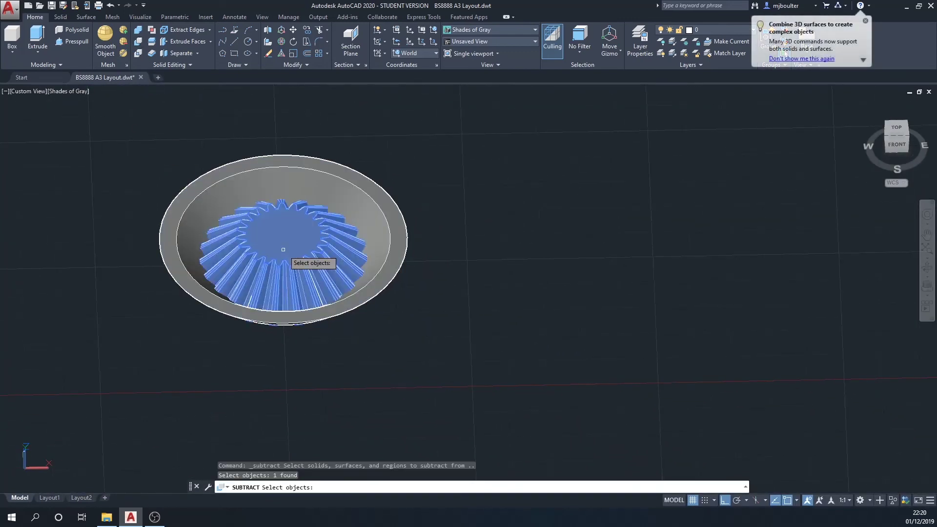
key("Return")
left_click(182, 248)
key("Return")
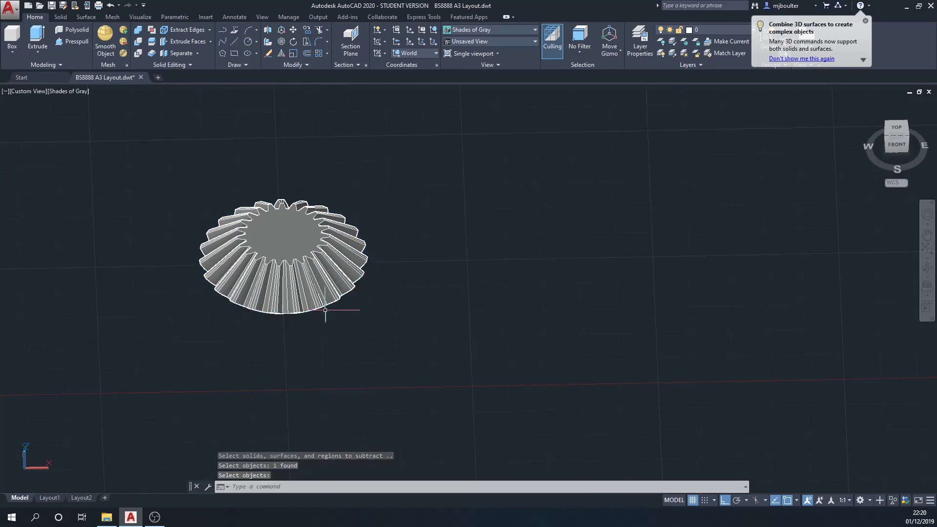
middle_click_drag(361, 349, 380, 295, "shift")
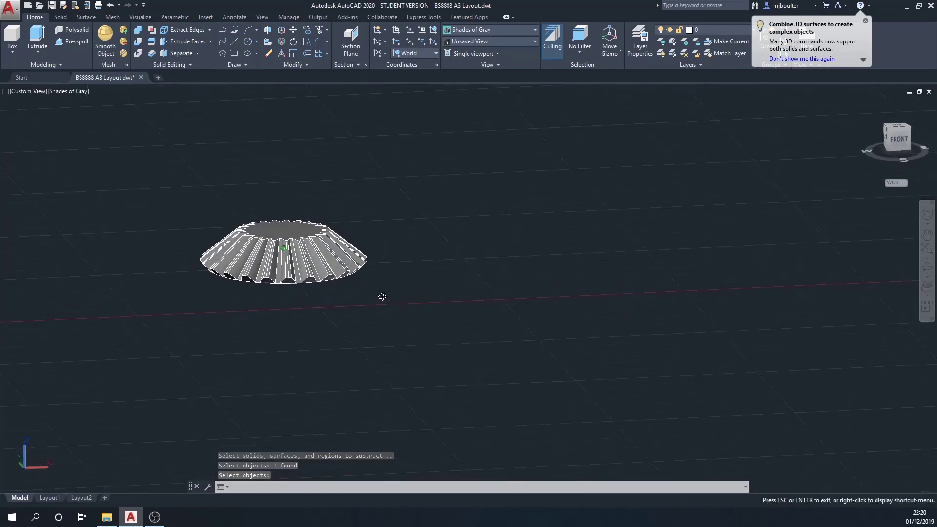
scroll(345, 278, "up", 2)
scroll(345, 280, "down", 9)
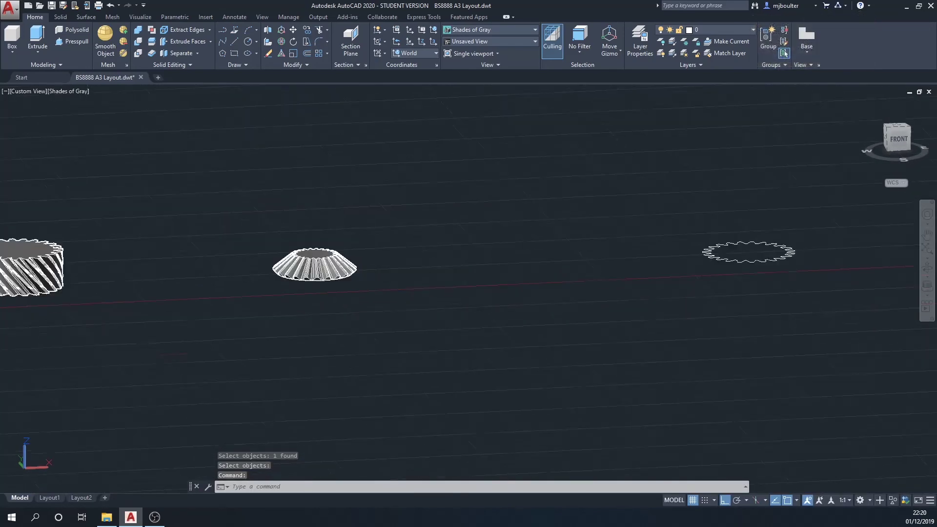
Draw a vertical line 10 units tall upwards from the centre of the next flat gear outline, beside the bevel gear.
scroll(345, 274, "up", 3)
middle_click_drag(456, 256, 316, 257)
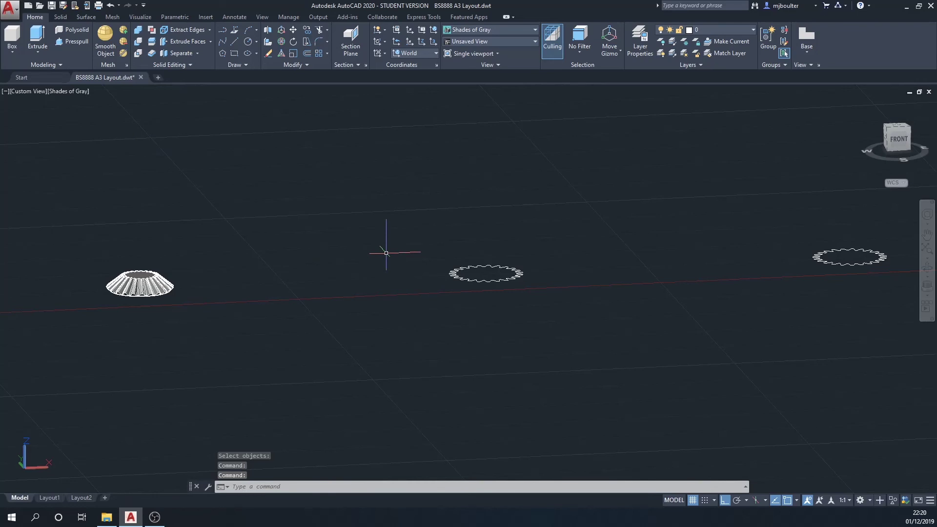
middle_click_drag(386, 252, 307, 258)
left_click(234, 42)
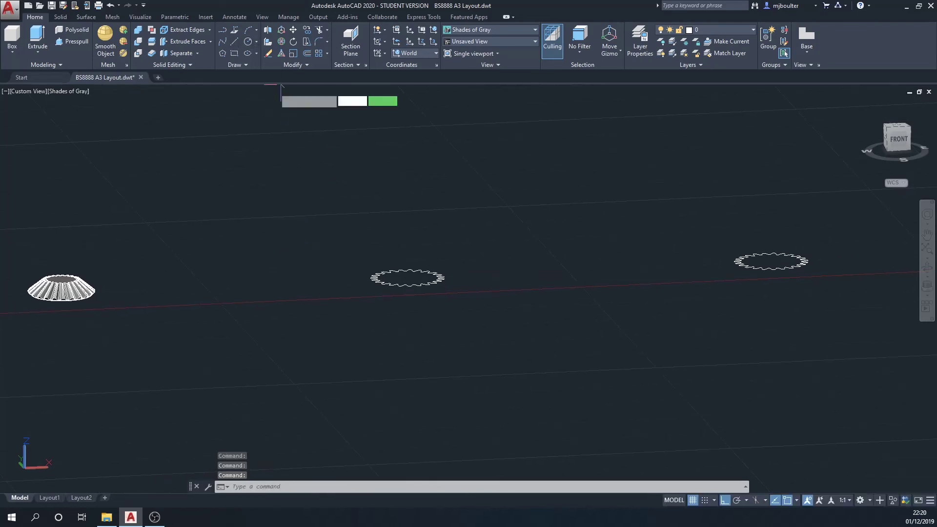
middle_click_drag(354, 272, 434, 292, "shift")
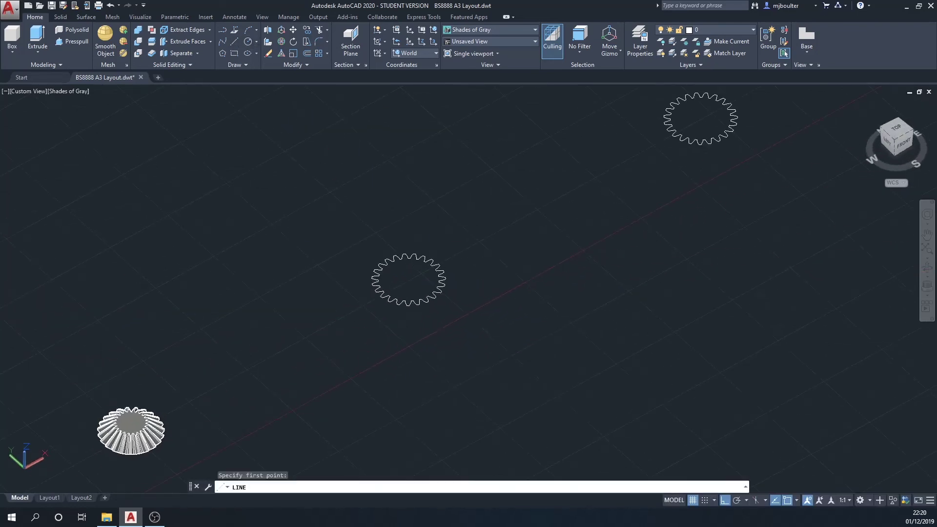
scroll(439, 300, "up", 5)
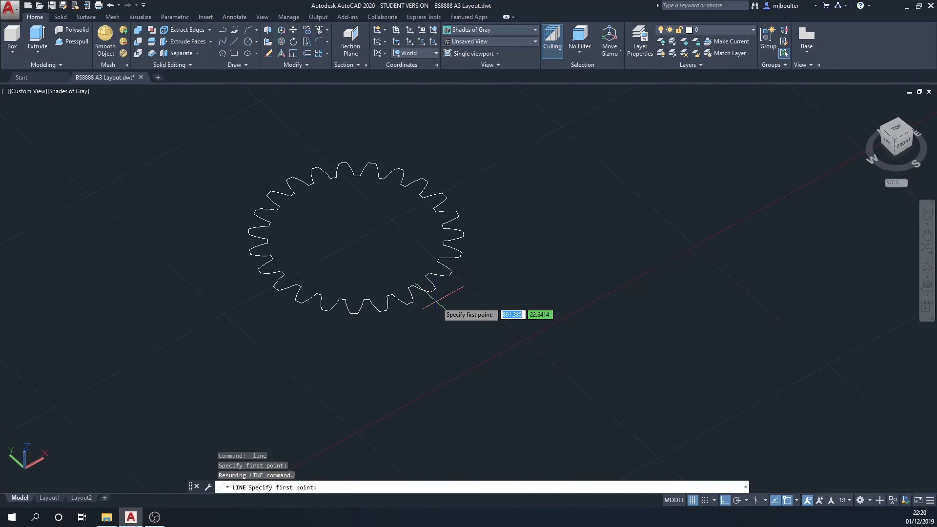
left_click(356, 238)
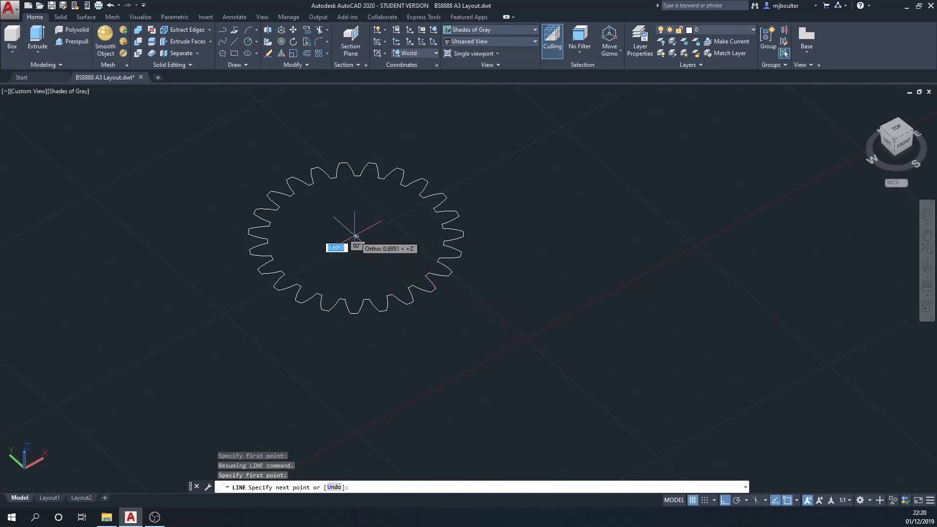
middle_click_drag(379, 258, 360, 202, "shift")
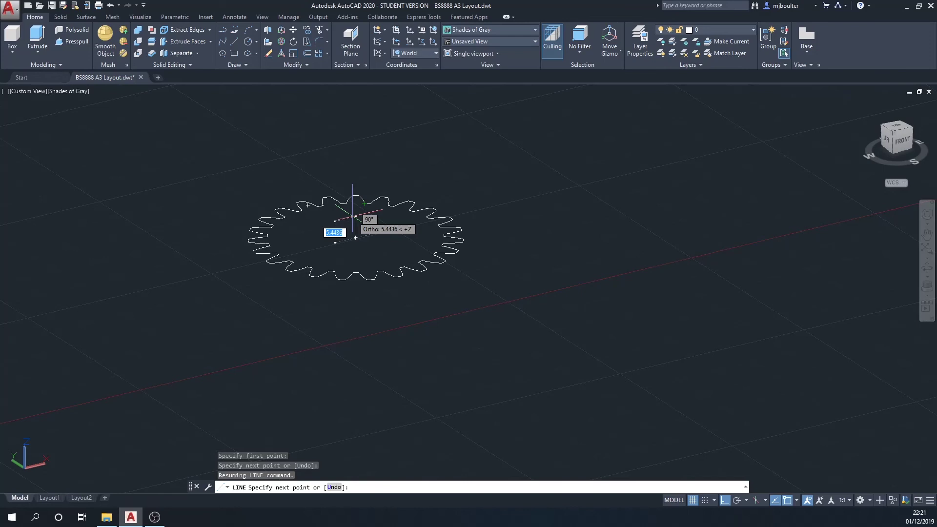
type("1")
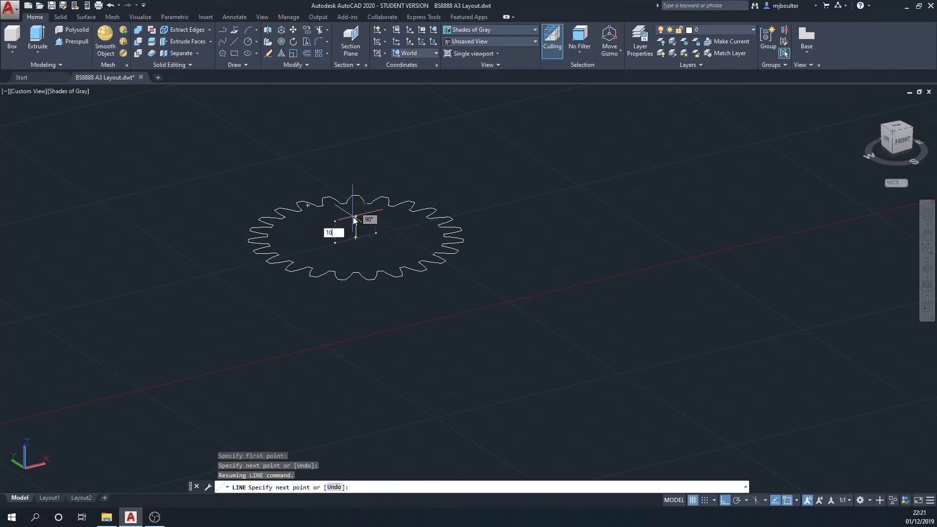
type("0")
key("Return")
key("Escape")
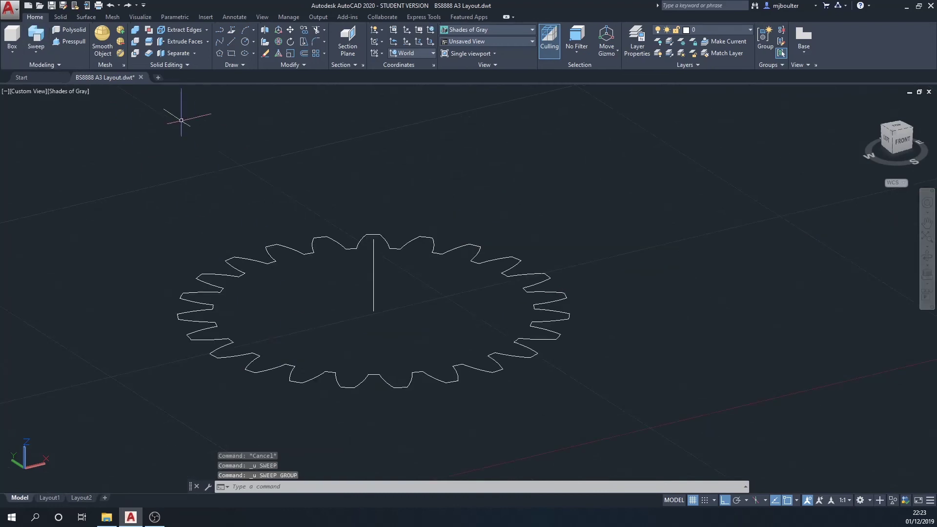
Sweep the gear outline along the vertical line as a solid, with a scale factor of 0.5 and a twist angle of 45.
left_click(37, 35)
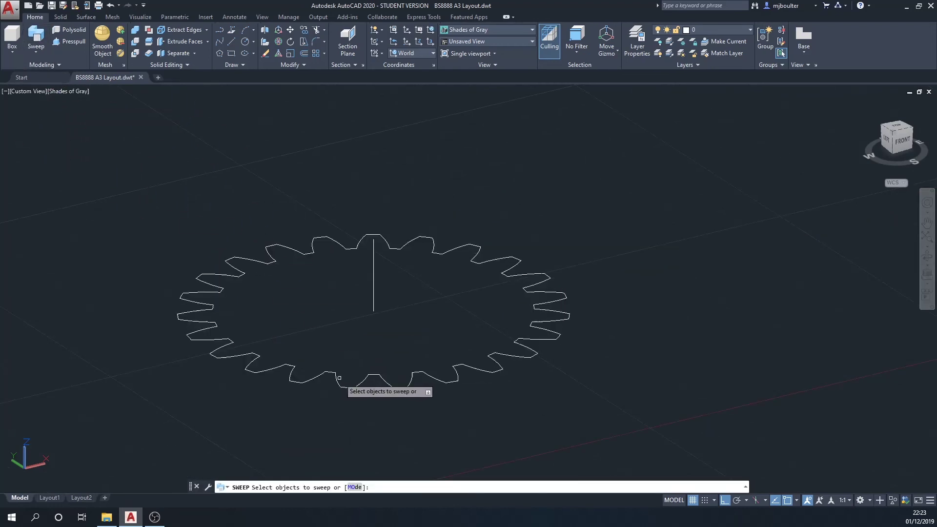
left_click(334, 378)
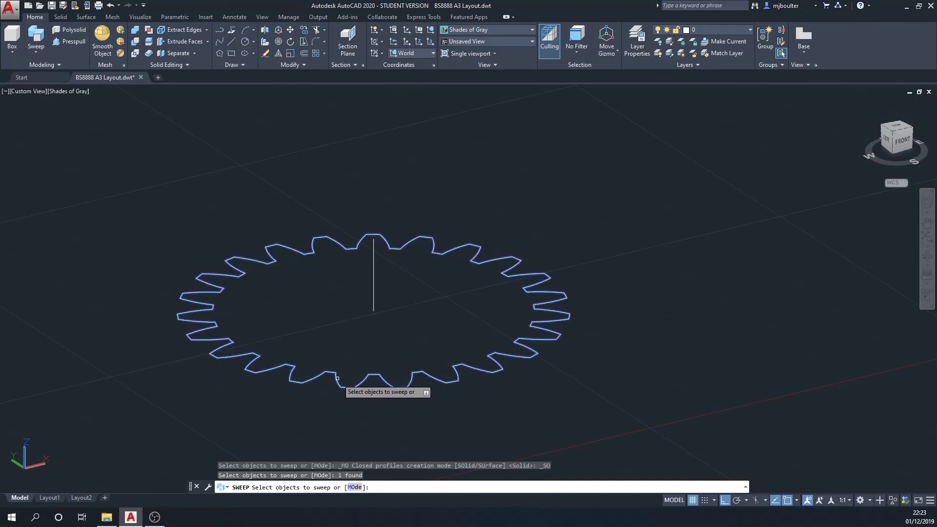
key("Return")
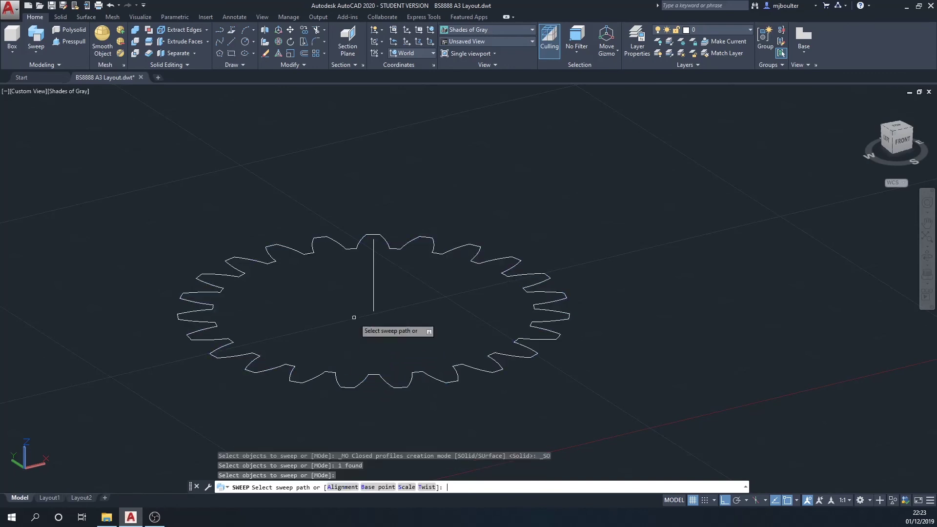
left_click(406, 487)
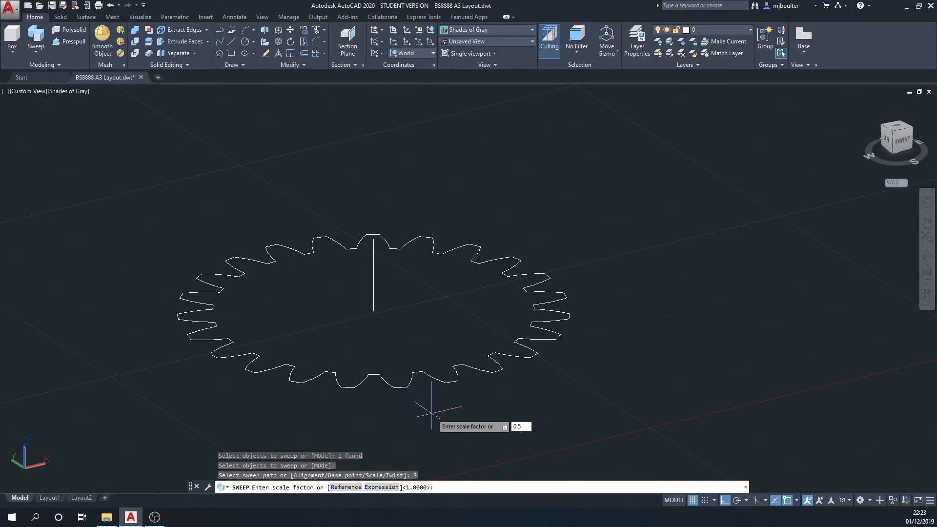
key("Return")
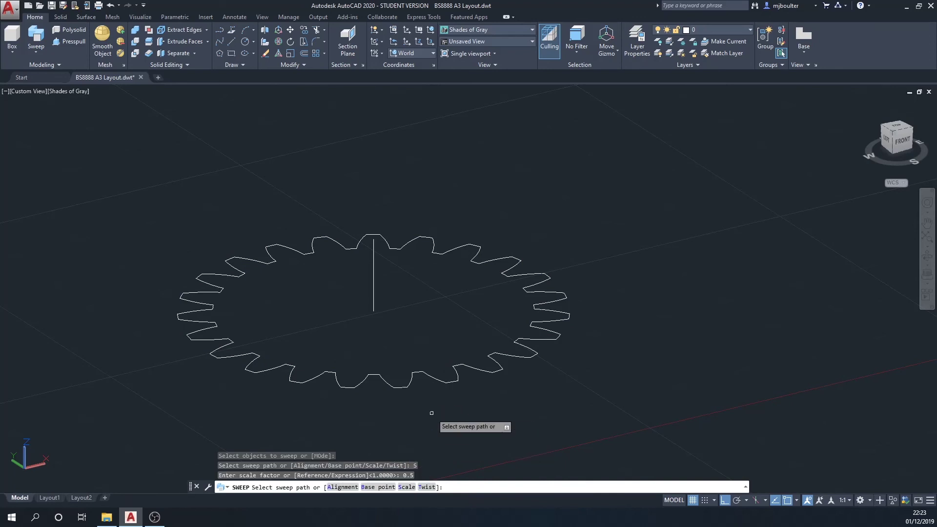
left_click(427, 487)
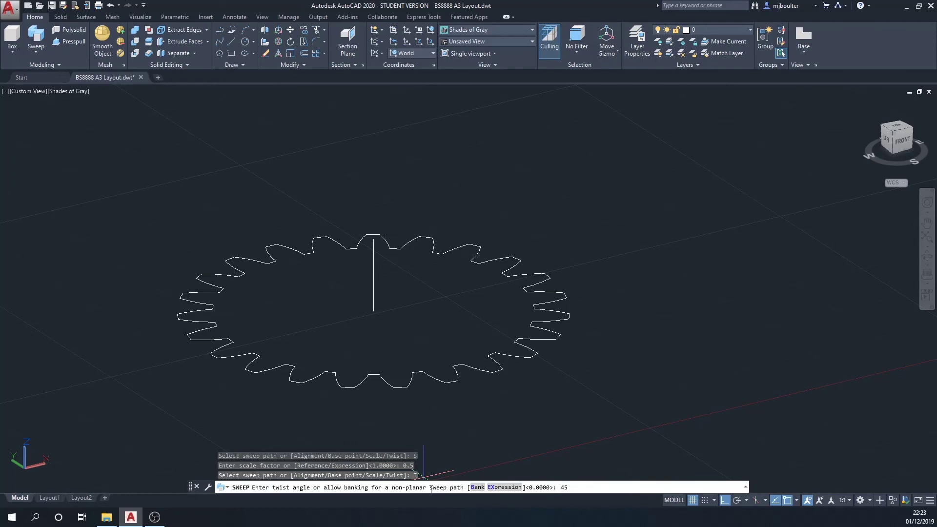
key("Return")
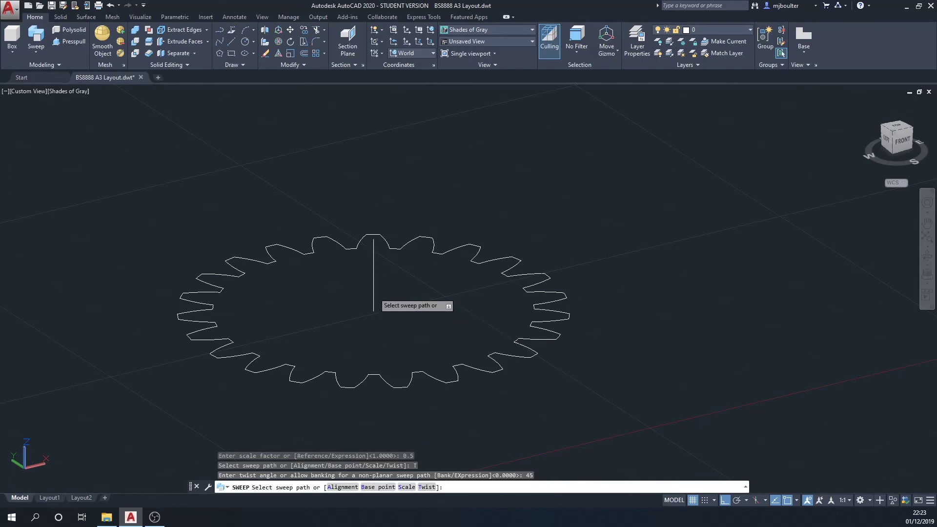
left_click(374, 296)
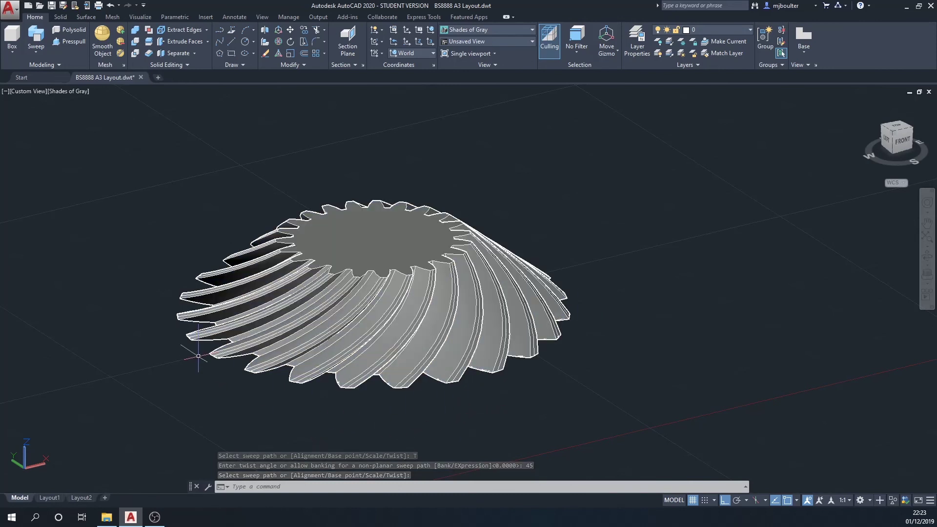
key("Escape")
Draw a circle of about 20.5 radius on the underside of the twisted bevel gear, from its centre out to the tooth roots.
middle_click_drag(461, 415, 461, 256, "shift")
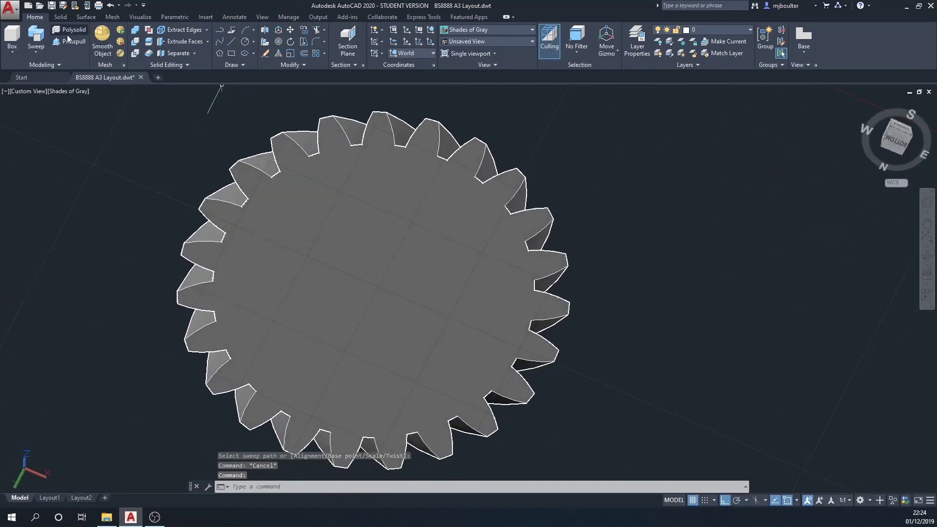
left_click(247, 42)
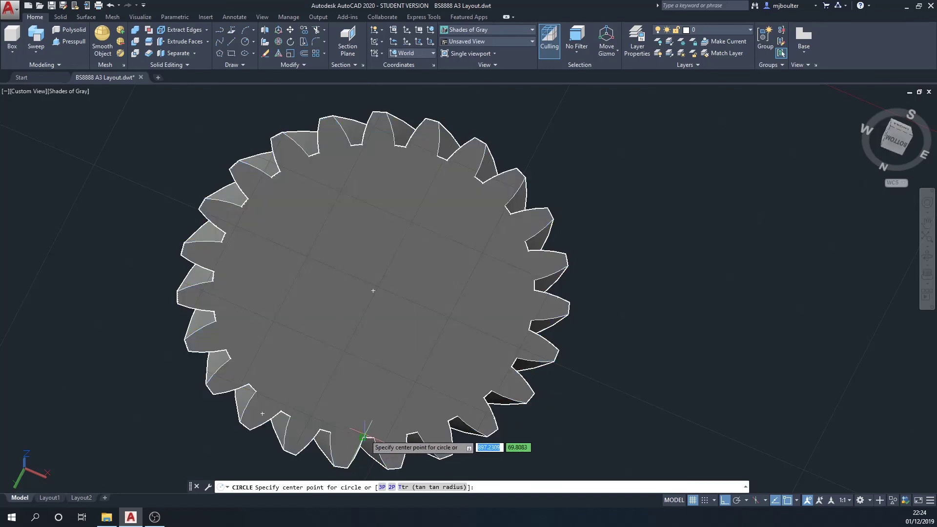
mouse_move(390, 409)
middle_mouse_down("shift")
mouse_move(393, 366)
mouse_move(378, 401)
middle_mouse_up("shift")
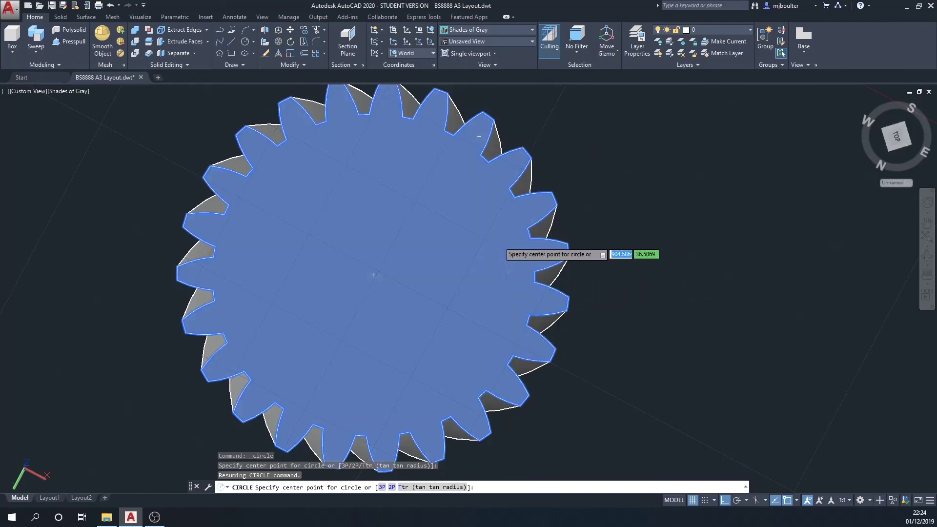
middle_click_drag(466, 254, 483, 265, "shift")
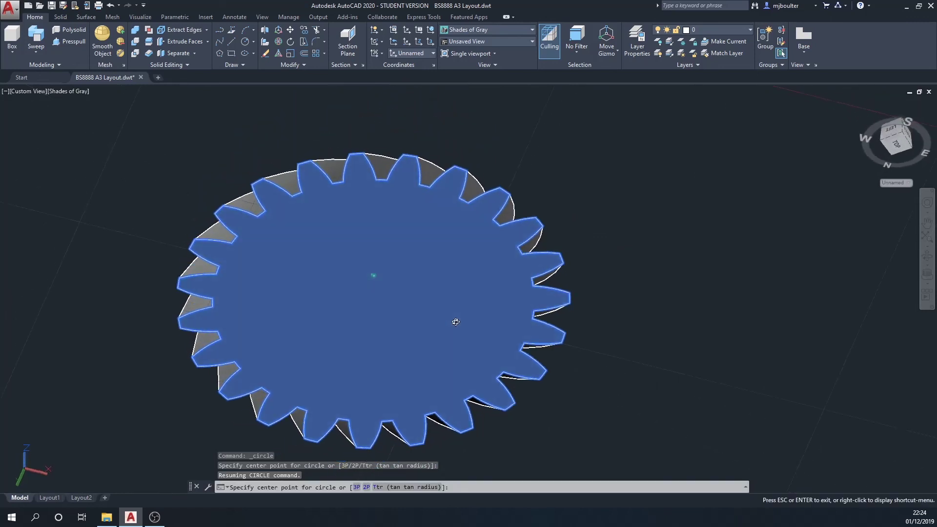
left_click(373, 300)
scroll(468, 204, "down", 5)
scroll(487, 241, "up", 6)
scroll(439, 203, "up", 2)
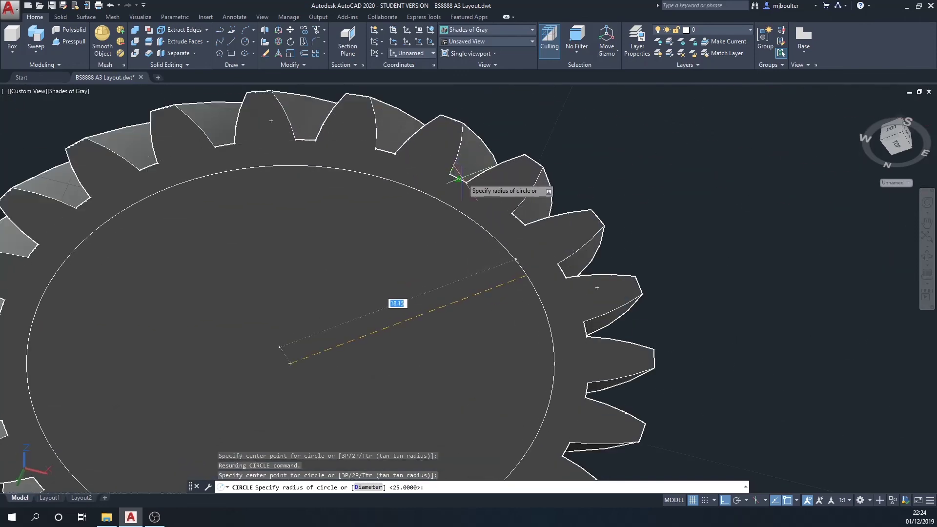
scroll(450, 180, "down", 5)
scroll(446, 186, "up", 7)
scroll(446, 188, "up", 1)
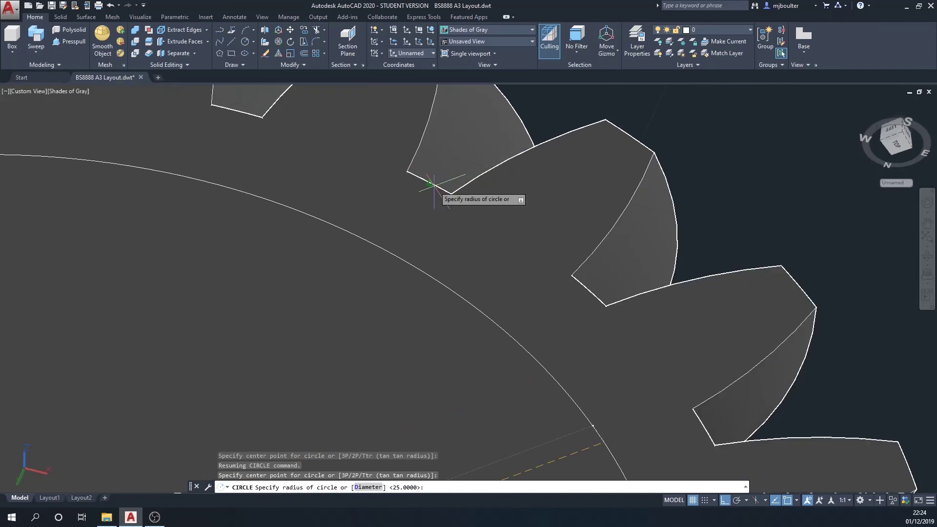
scroll(434, 195, "down", 8)
key("Return")
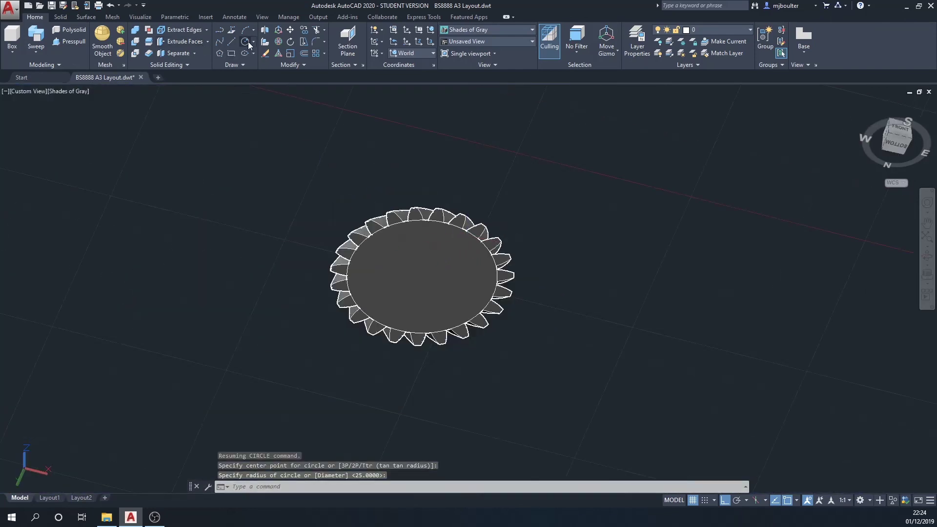
Draw a second circle on the gear's underside from the same centre, reaching out to the tooth tips.
left_click(247, 42)
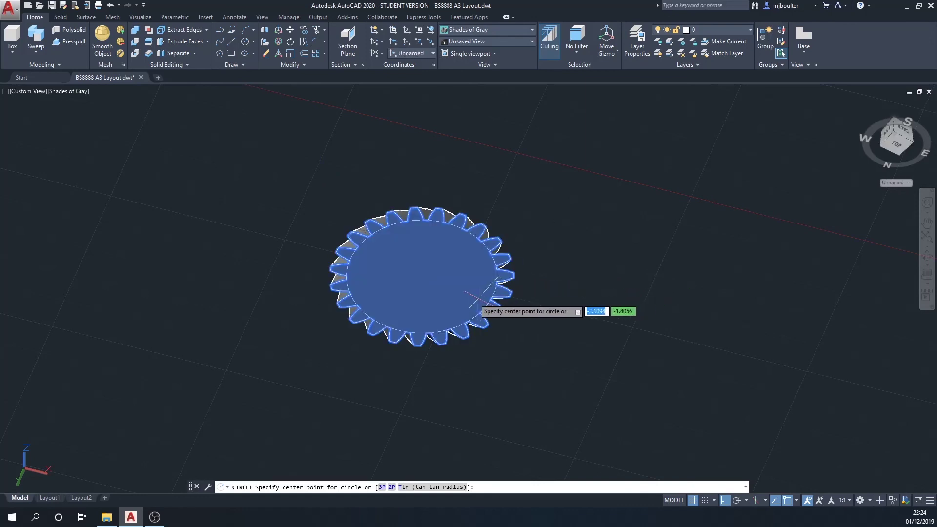
scroll(441, 324, "up", 3)
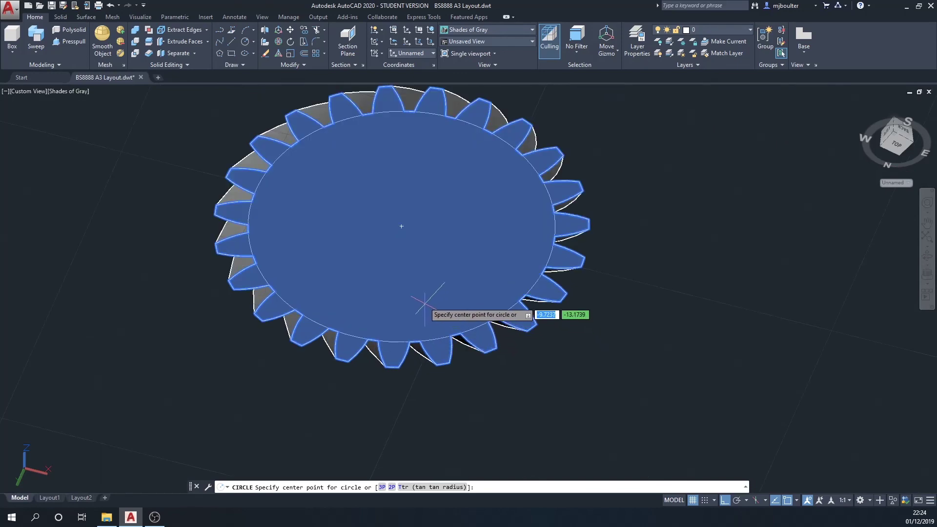
left_click(408, 240)
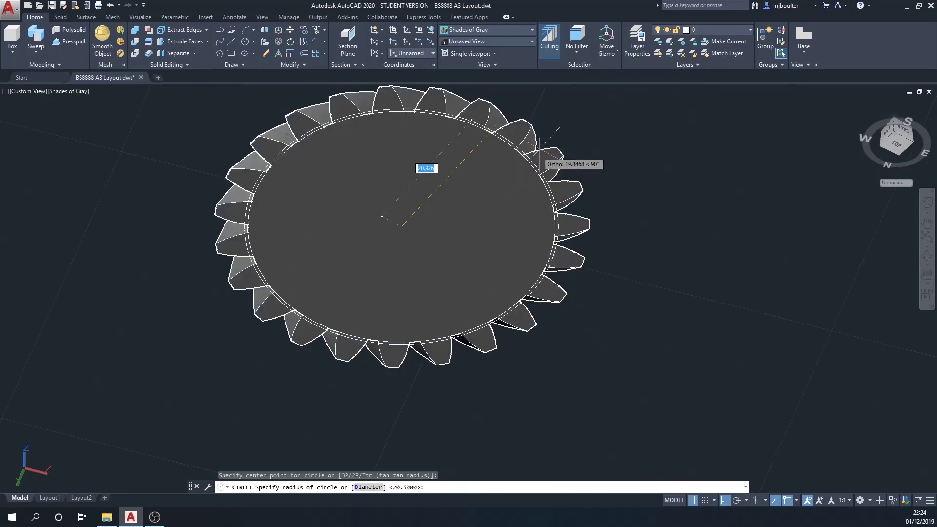
scroll(540, 116, "down", 4)
scroll(540, 115, "up", 8)
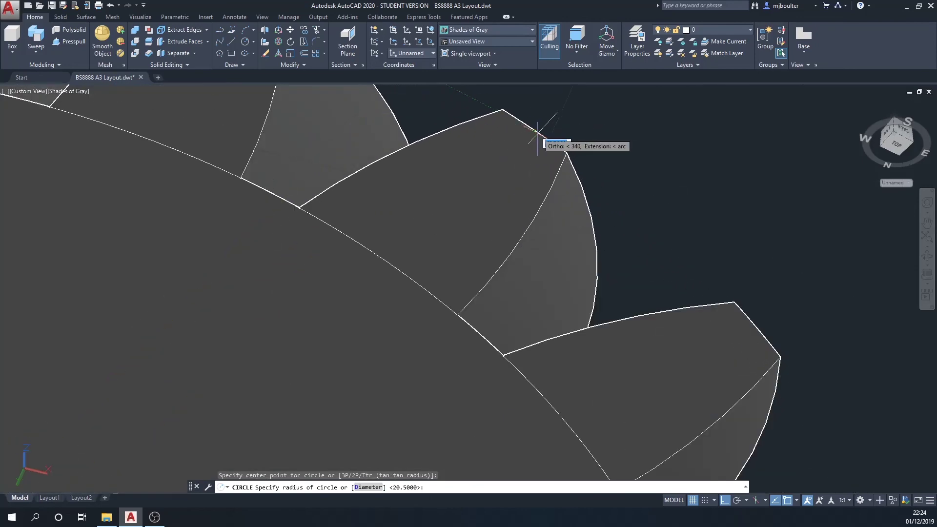
left_click(535, 131)
scroll(425, 232, "down", 10)
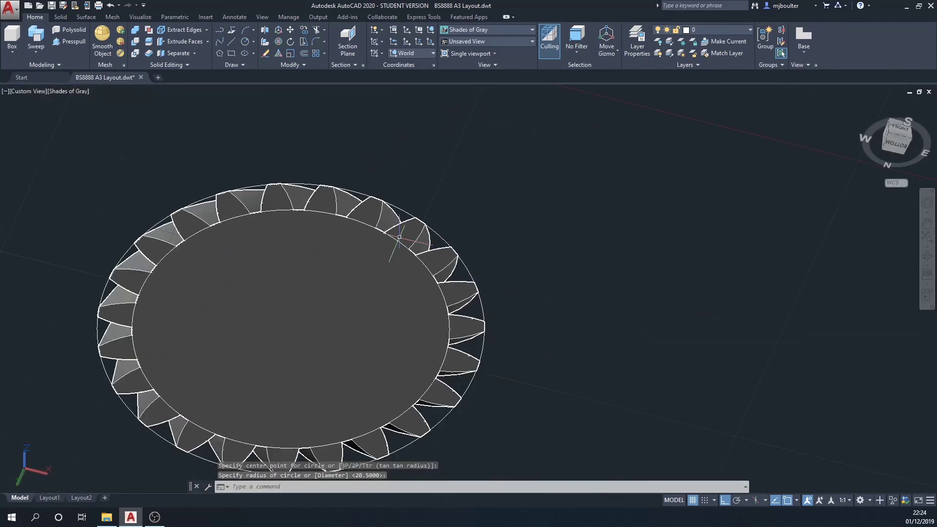
Extrude both circles on the gear's underside upwards as solids with a taper angle of -45, stopping just below the gear's top face.
middle_click_drag(353, 233, 348, 263, "shift")
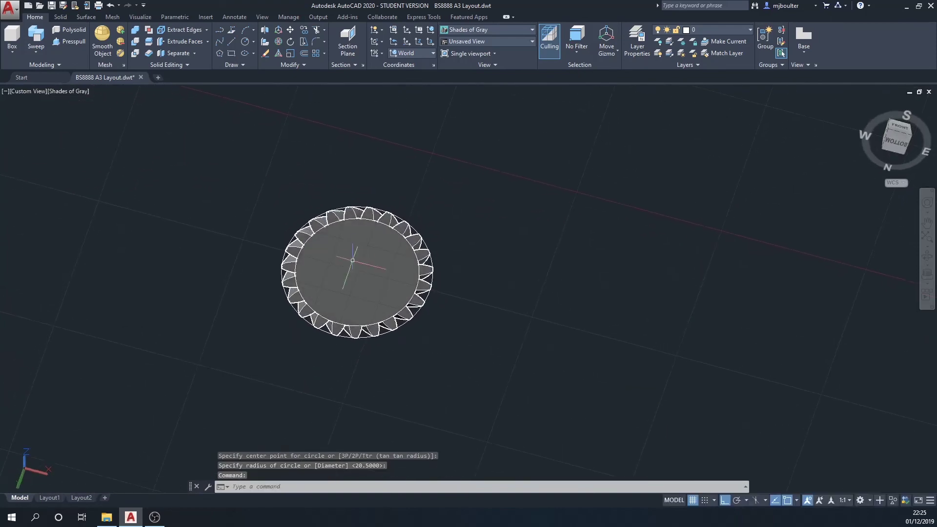
scroll(348, 266, "up", 6)
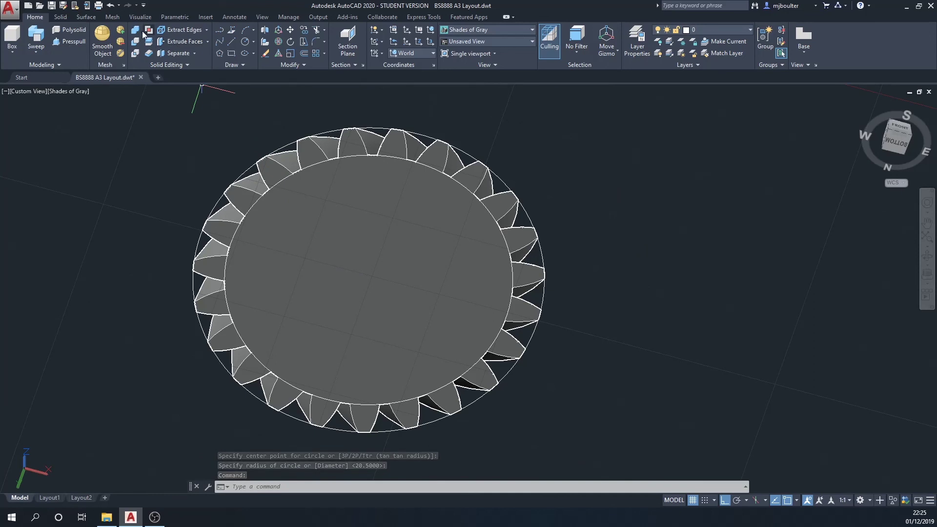
left_click(43, 52)
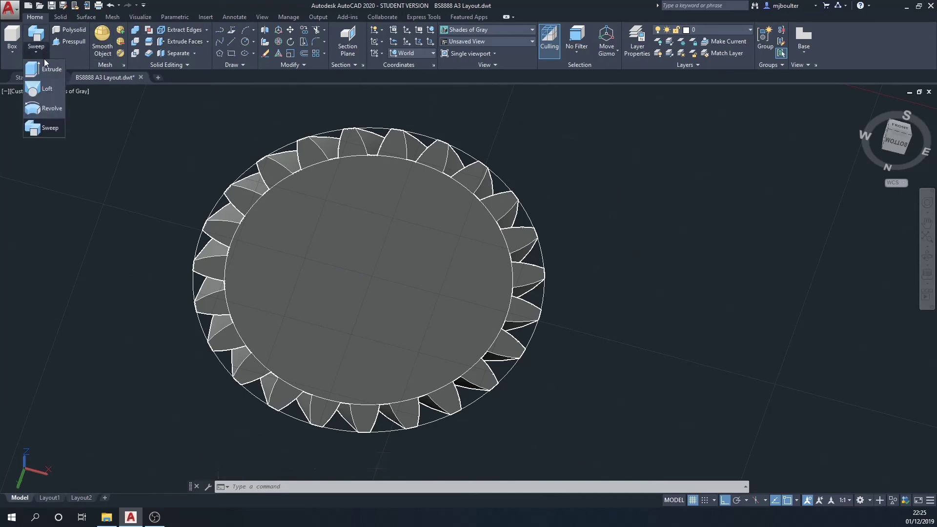
left_click(50, 69)
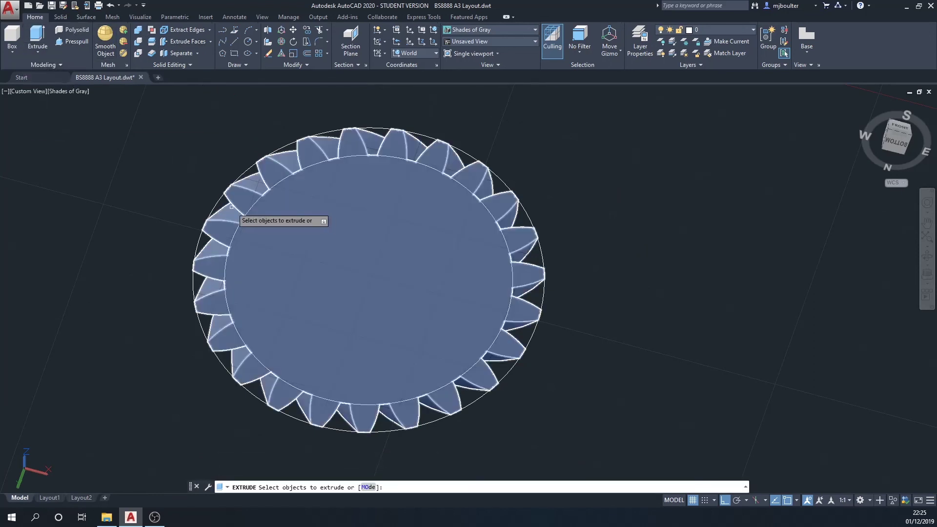
left_click(215, 206)
scroll(239, 209, "down", 5)
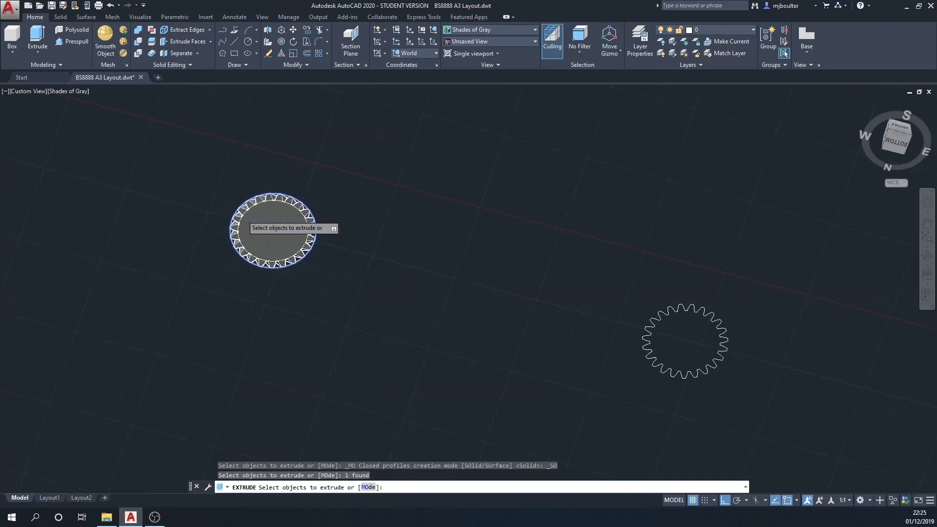
scroll(276, 215, "up", 12)
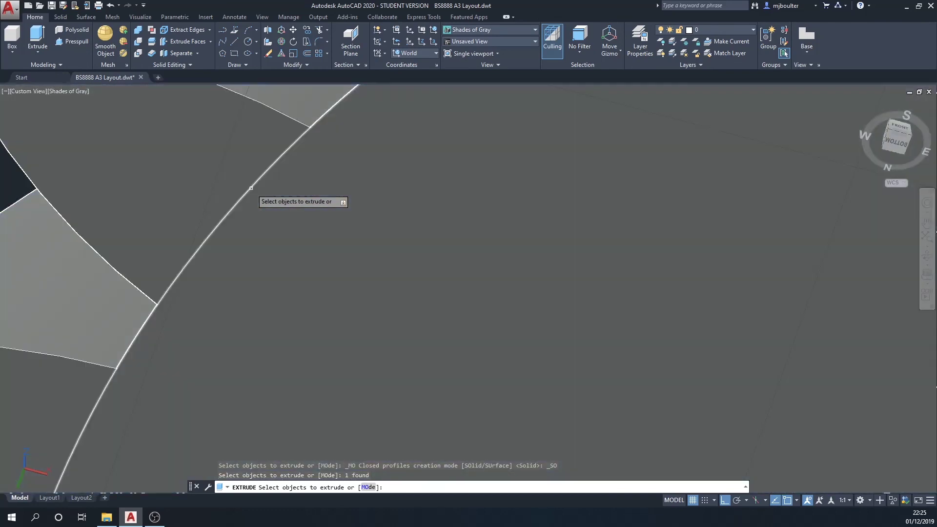
left_click(251, 189)
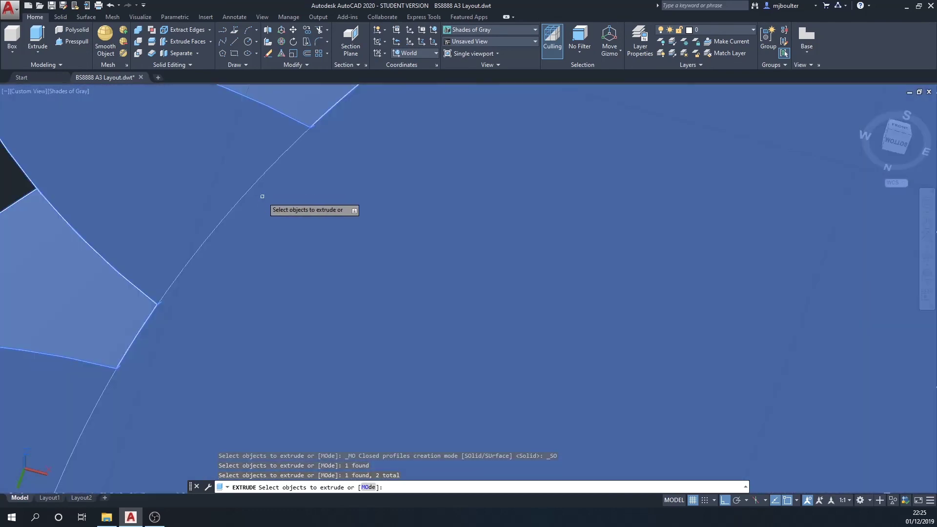
left_click(262, 196, "shift")
scroll(246, 191, "up", 4)
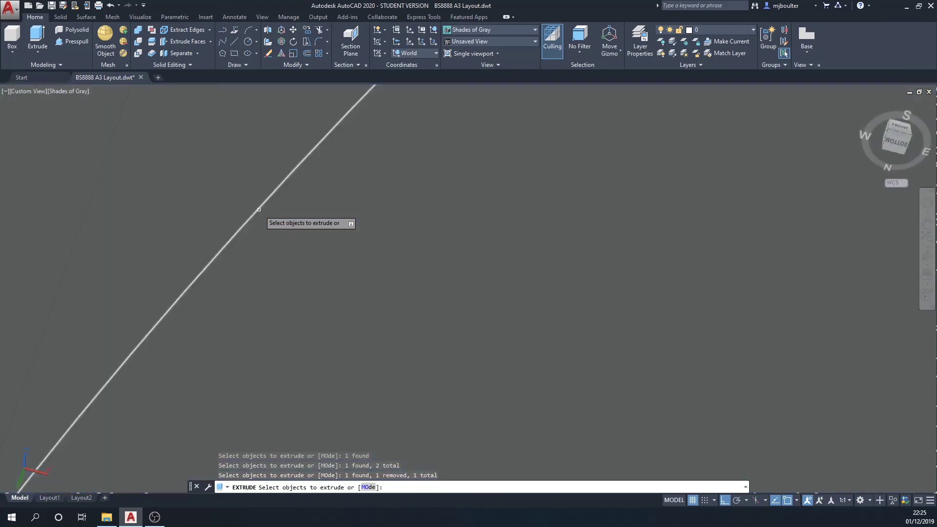
left_click(258, 209)
scroll(312, 214, "down", 5)
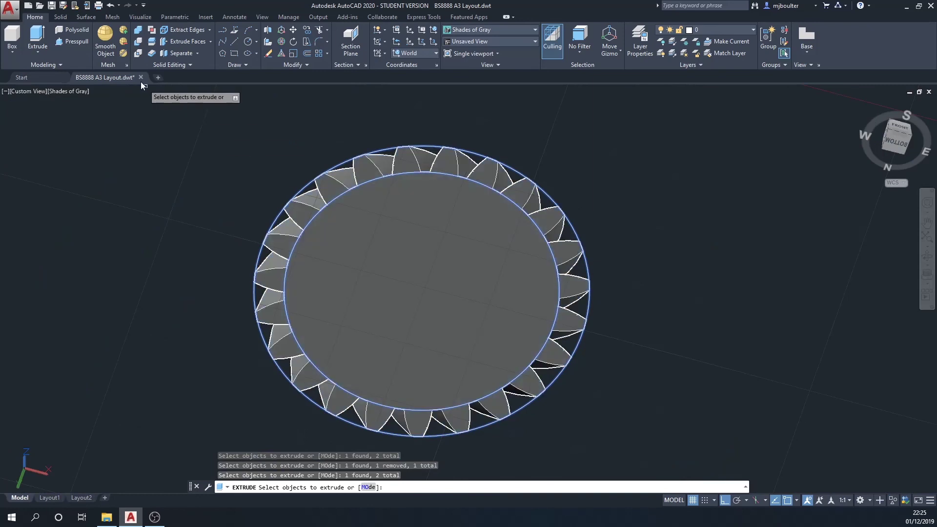
key("Return")
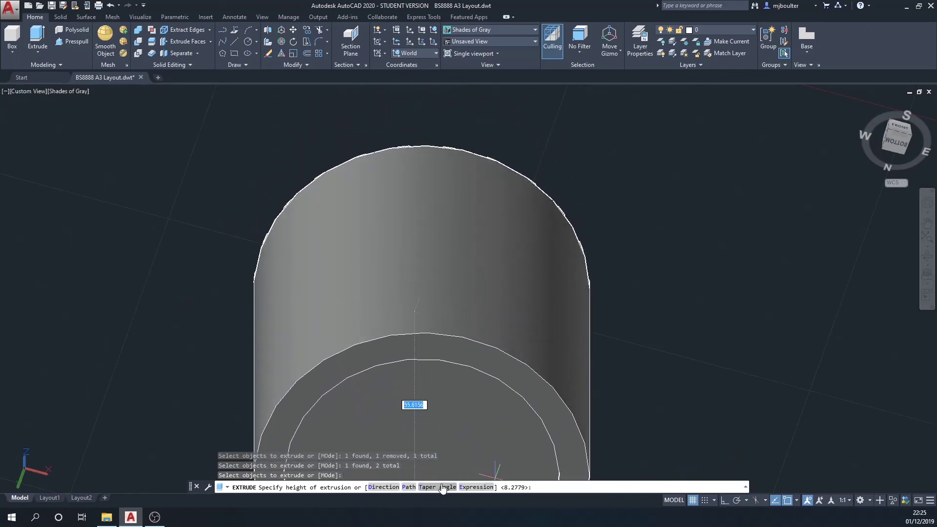
left_click(441, 486)
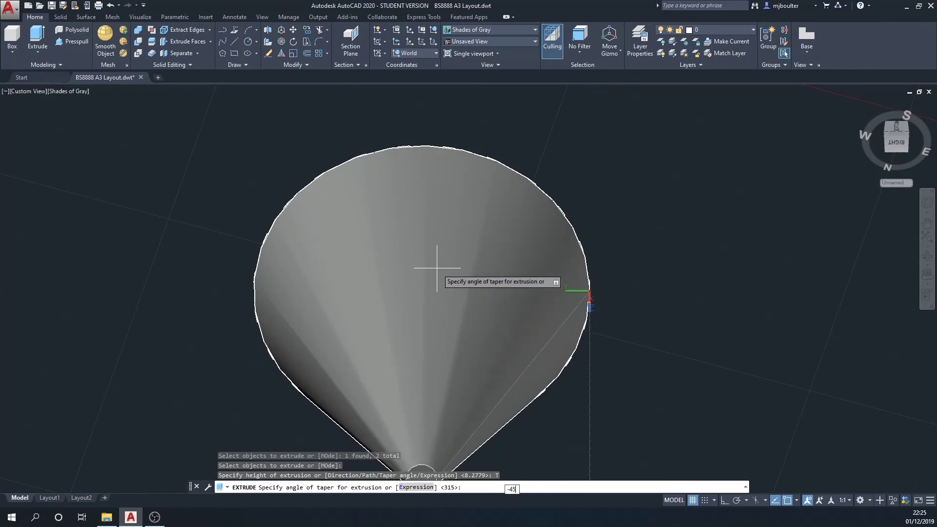
key("Return")
middle_click_drag(398, 198, 417, 312, "shift")
scroll(417, 312, "down", 3)
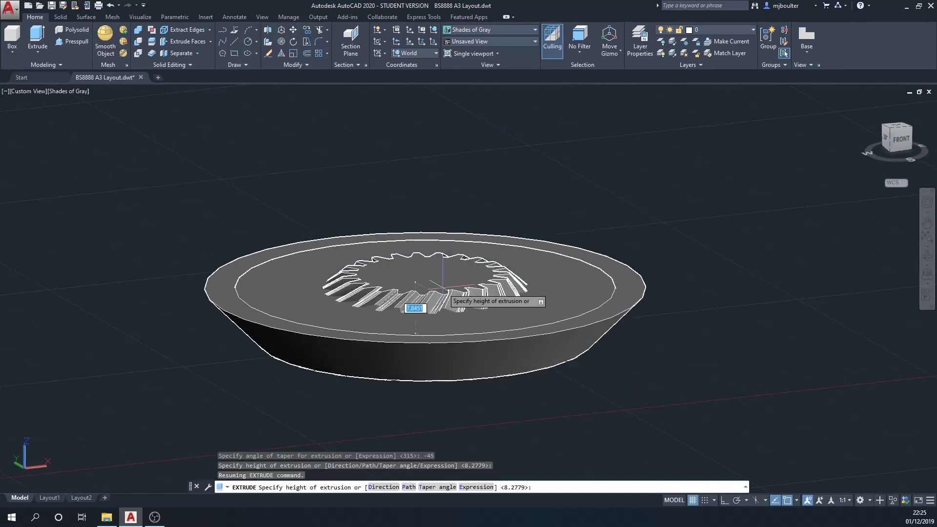
key("Return")
key("Escape")
key("Escape")
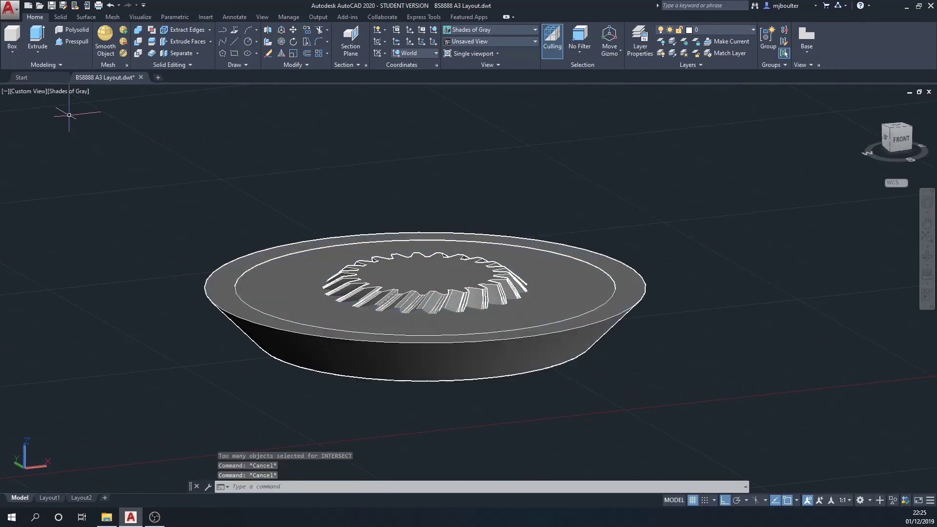
Subtract the inner tapered solid from the outer one to leave a conical ring around the gear.
left_click(139, 42)
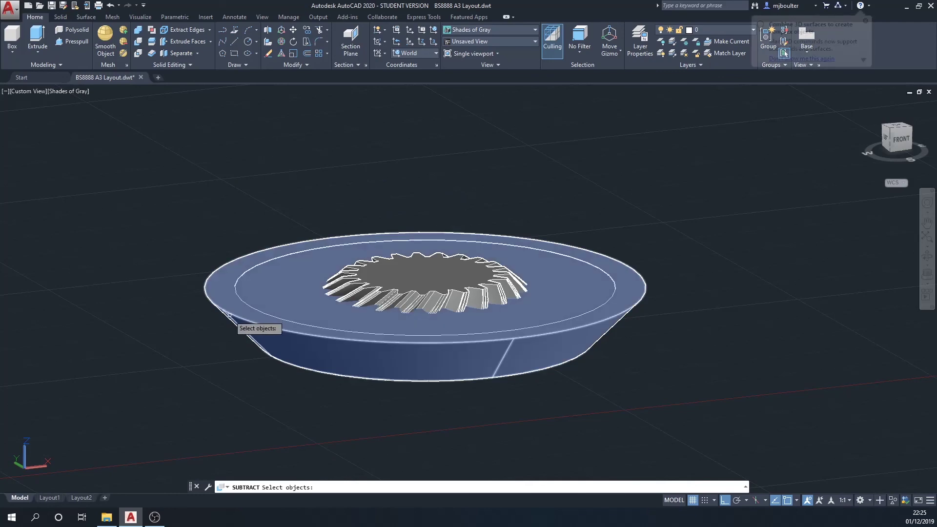
left_click(217, 294)
key("Return")
left_click(272, 289)
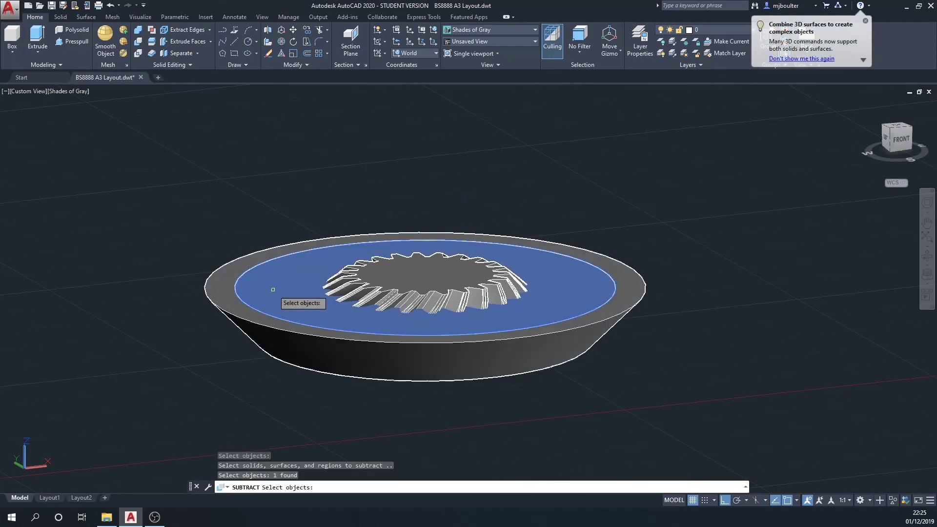
key("Return")
middle_click_drag(415, 280, 417, 303, "shift")
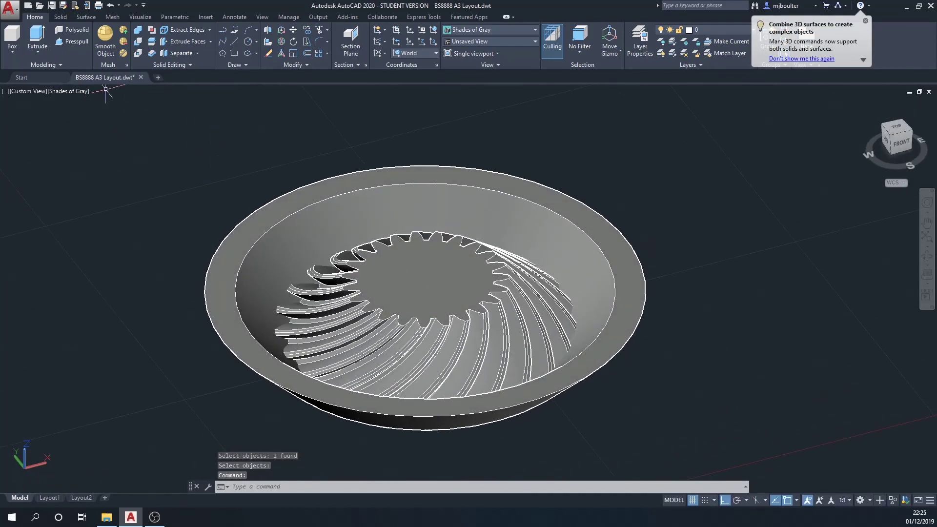
Subtract the conical ring from the twisted bevel gear to trim its tooth ends at an angle.
left_click(139, 41)
left_click(400, 296)
key("Return")
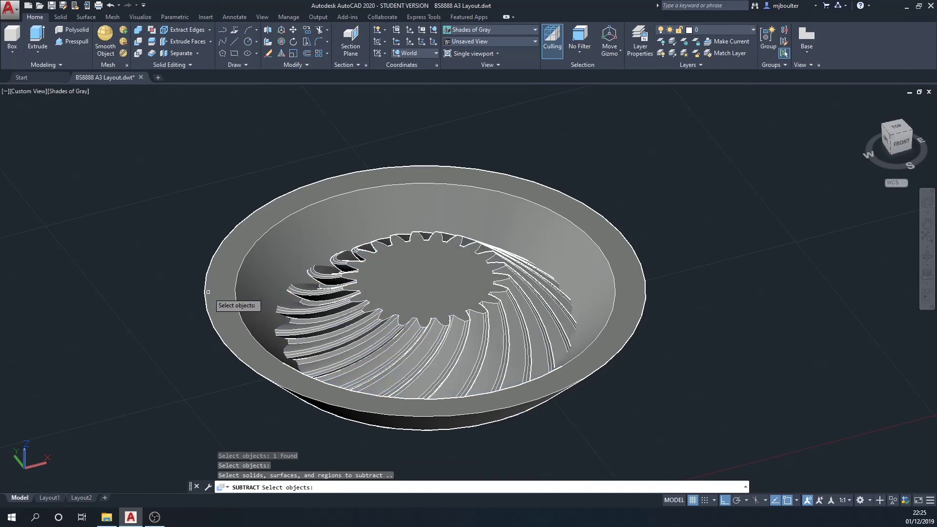
left_click(215, 297)
key("Return")
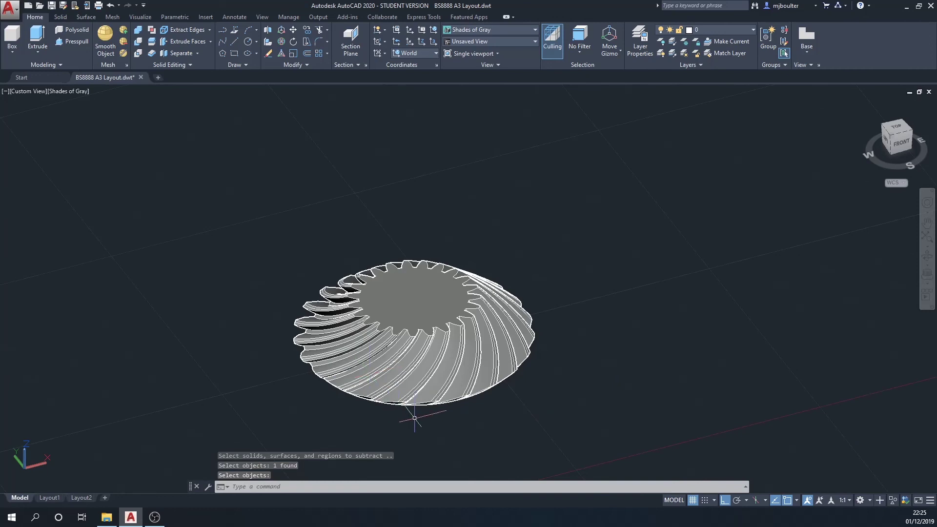
scroll(414, 418, "down", 4)
middle_click_drag(403, 421, 549, 360, "shift")
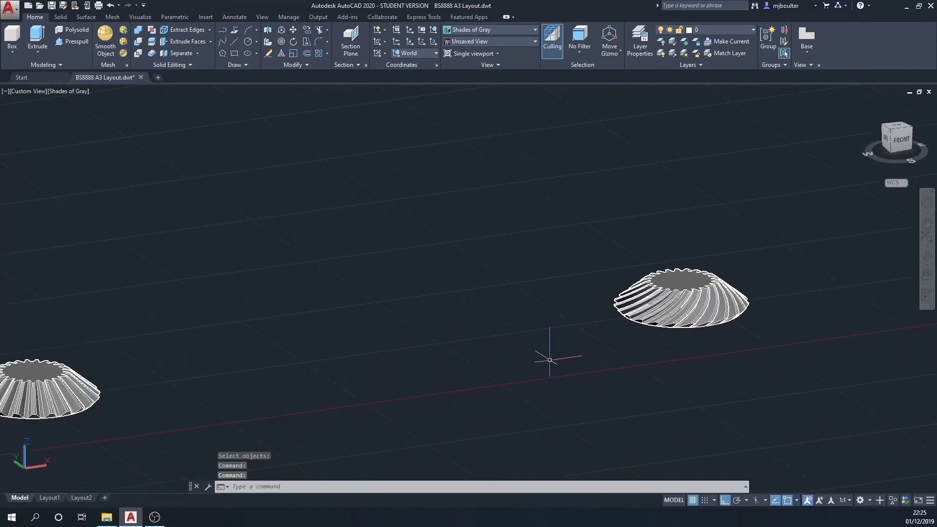